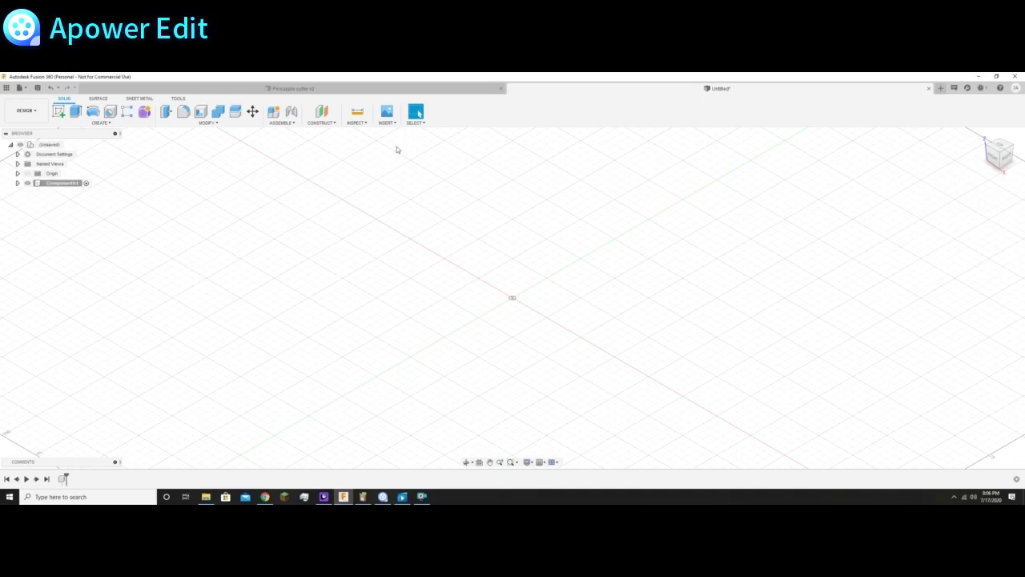
Step: Insert the pineapple image from the computer as a canvas on the XY plane, keeping the default placement and scale
left_click(387, 113)
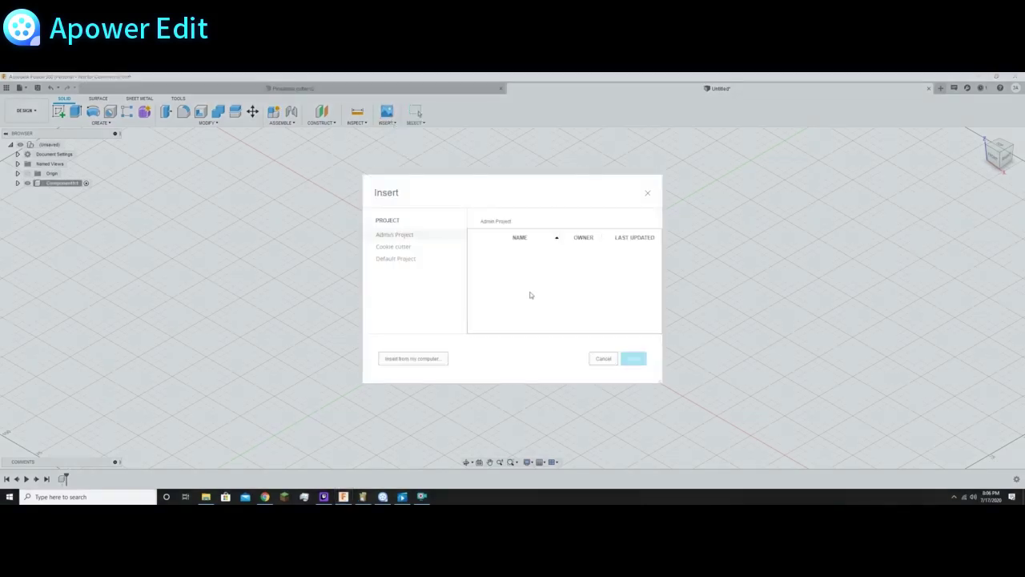
left_click(607, 359)
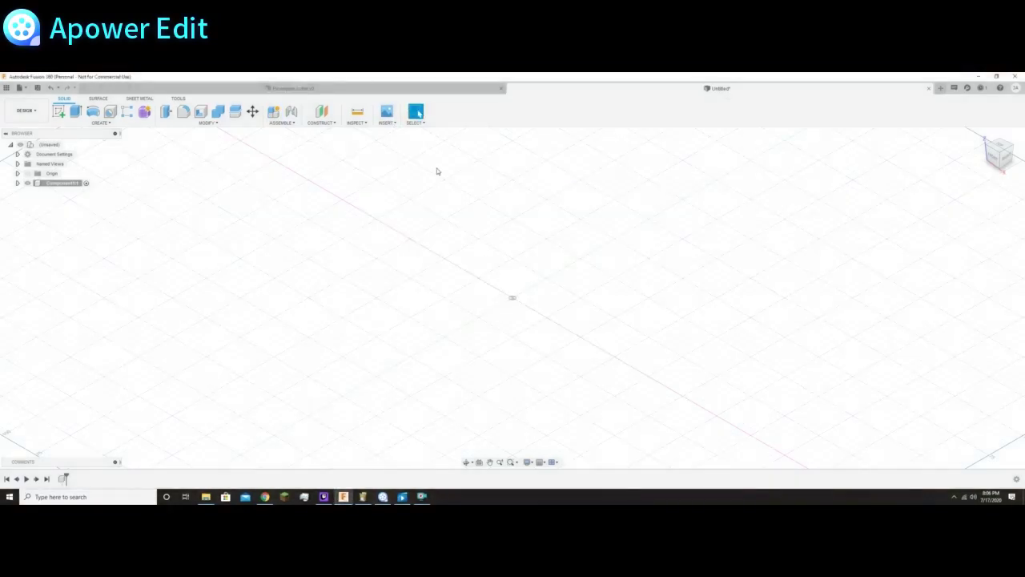
left_click(386, 123)
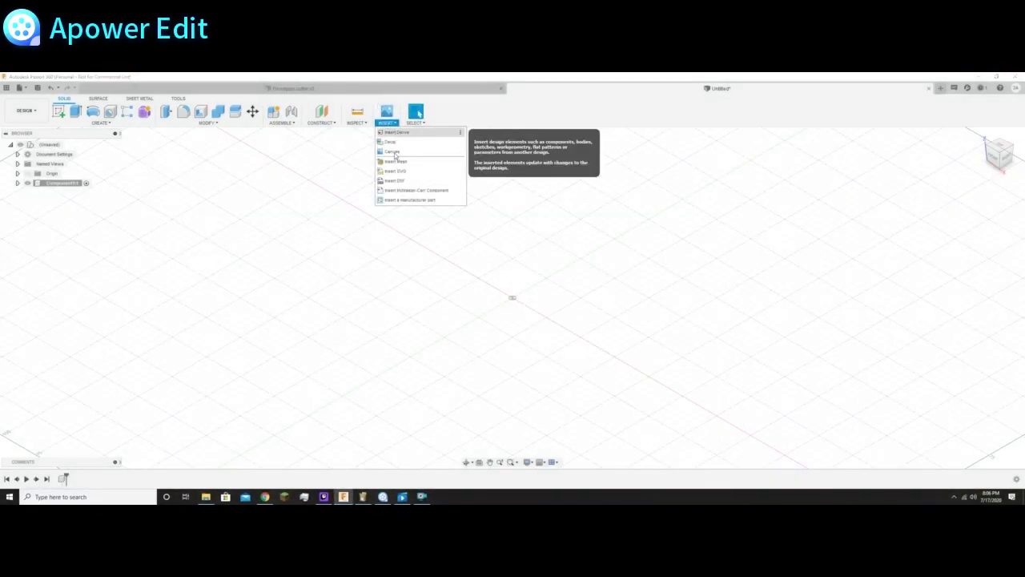
left_click(393, 152)
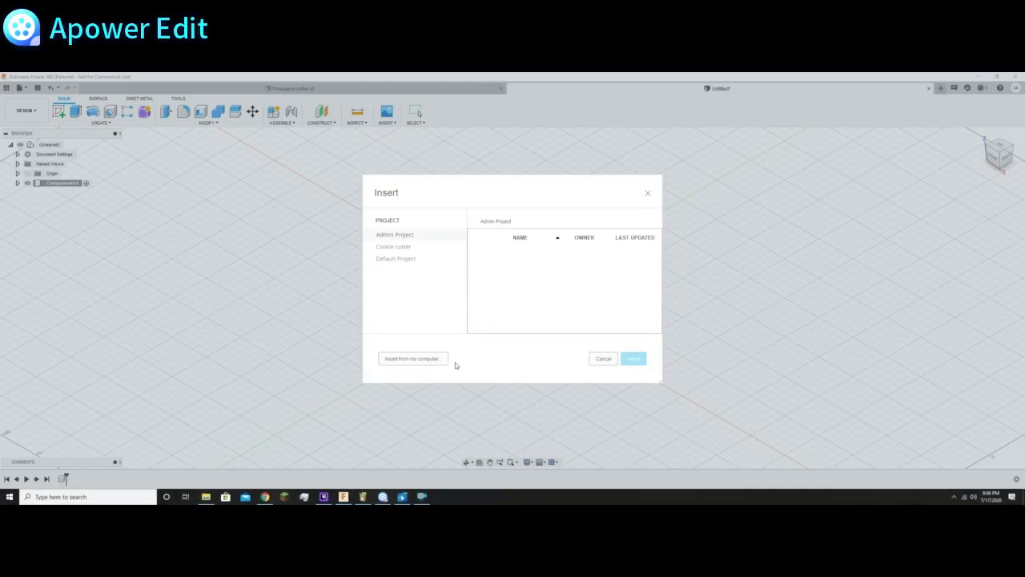
left_click(411, 359)
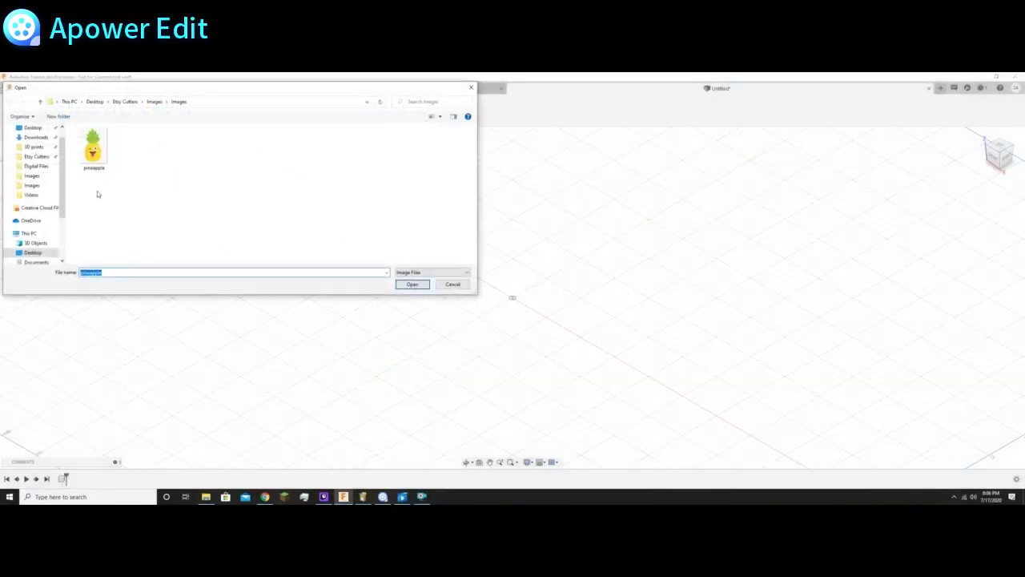
left_click(116, 161)
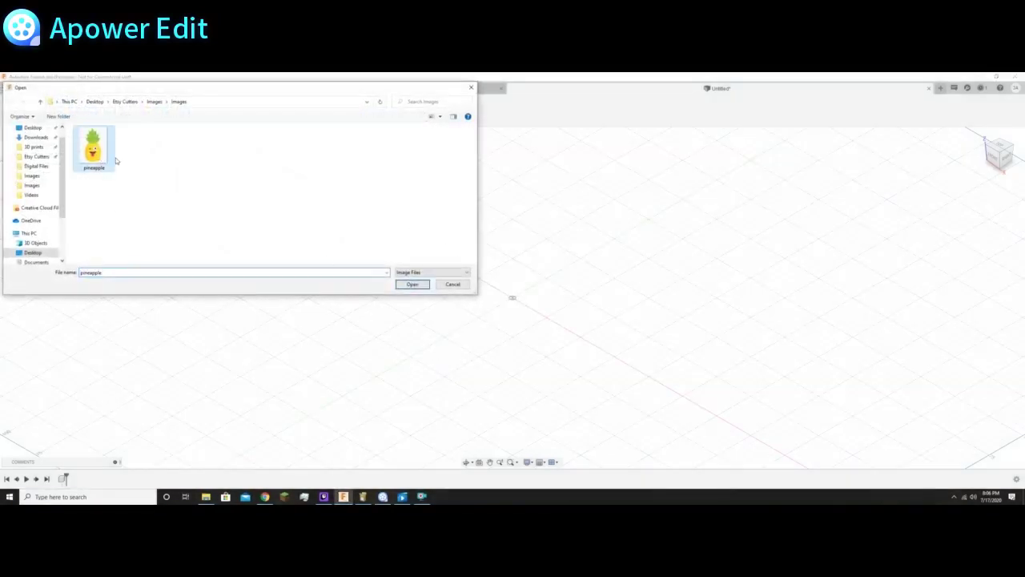
left_click(412, 284)
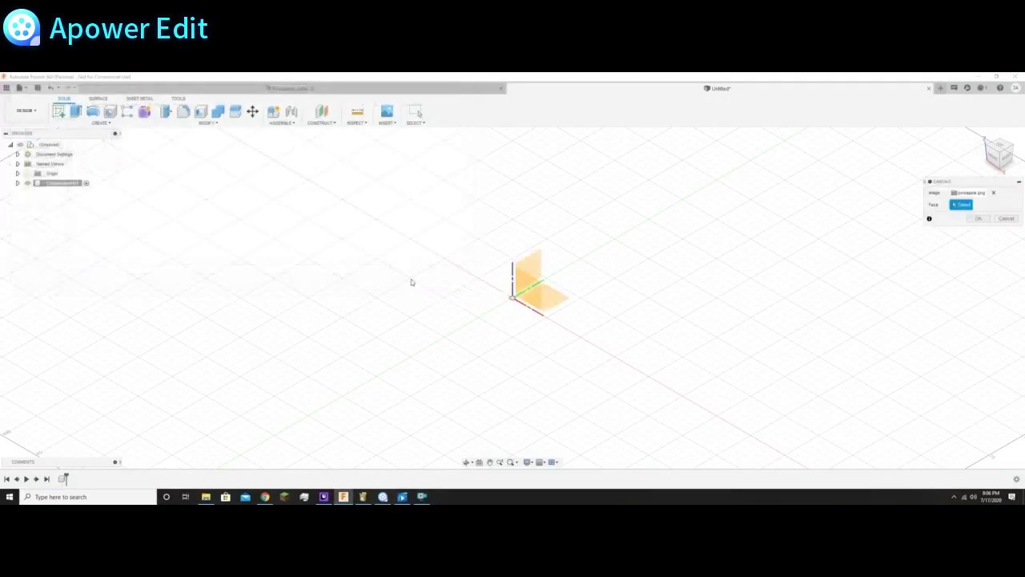
left_click(554, 299)
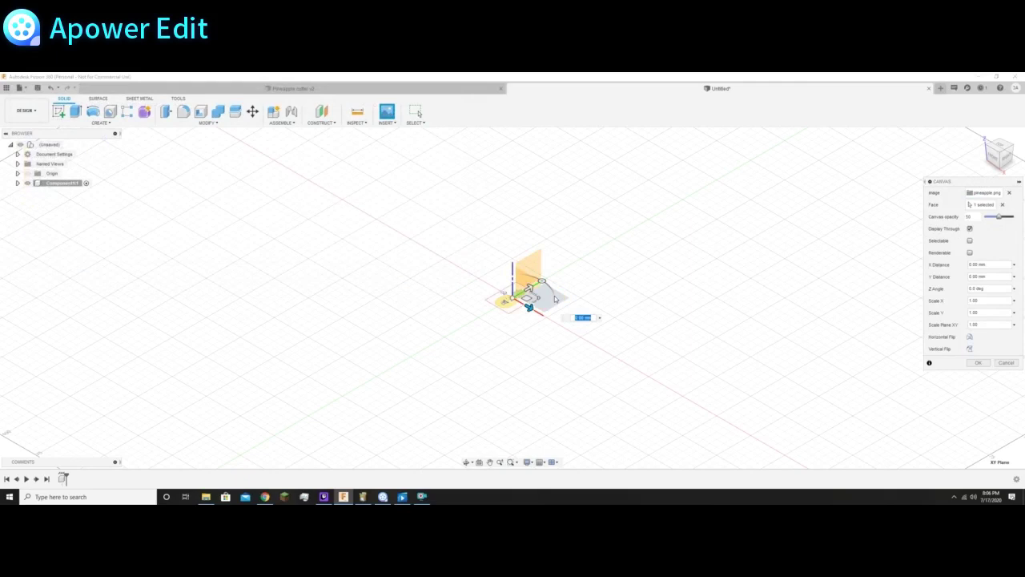
key("Escape")
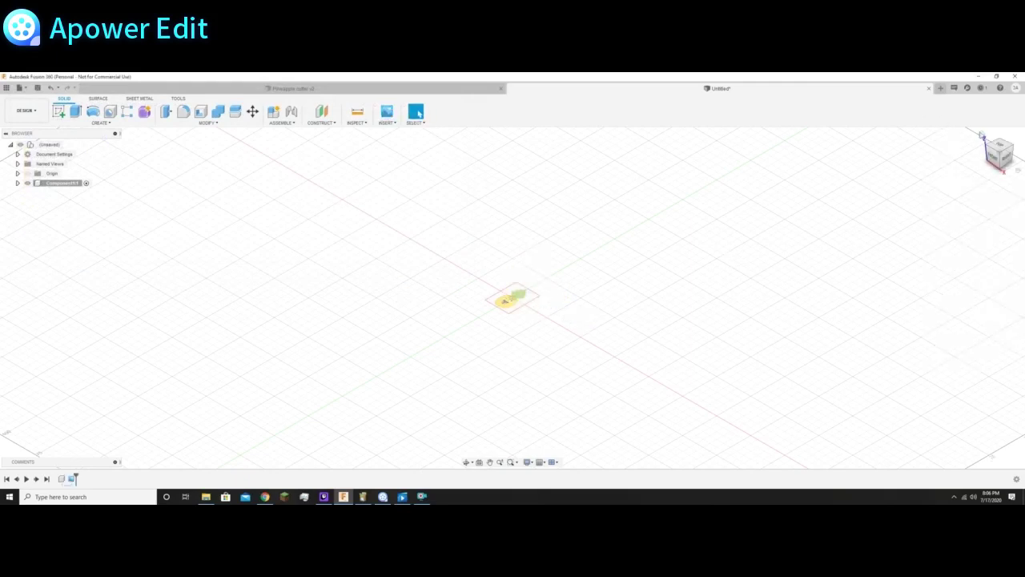
Step: Calibrate the pineapple canvas from the crown's tip to the bottom of the fruit, setting that distance to 100 mm
left_click(1001, 146)
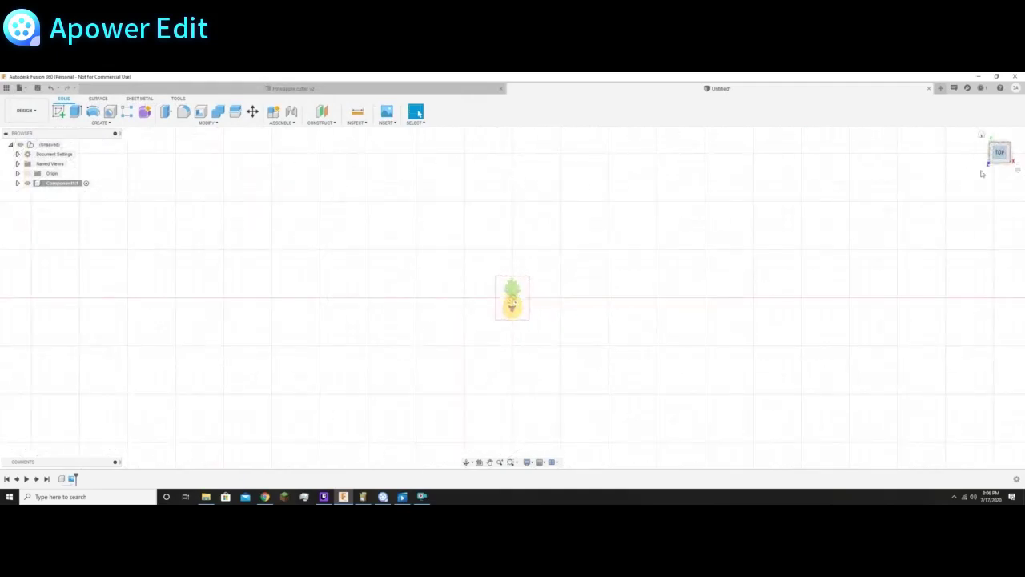
scroll(513, 301, "up", 5)
scroll(508, 298, "up", 2)
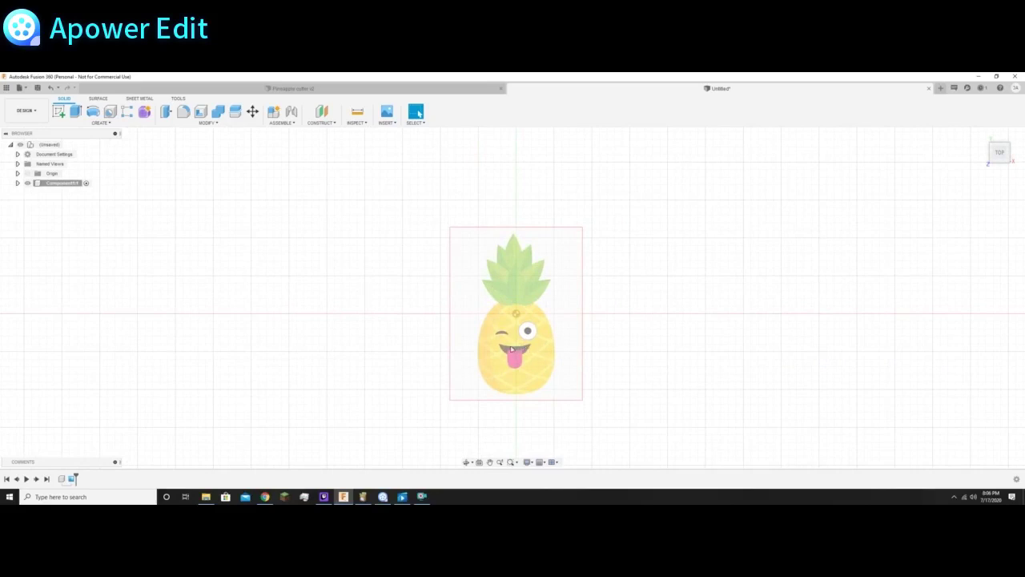
left_click(17, 183)
left_click(24, 202)
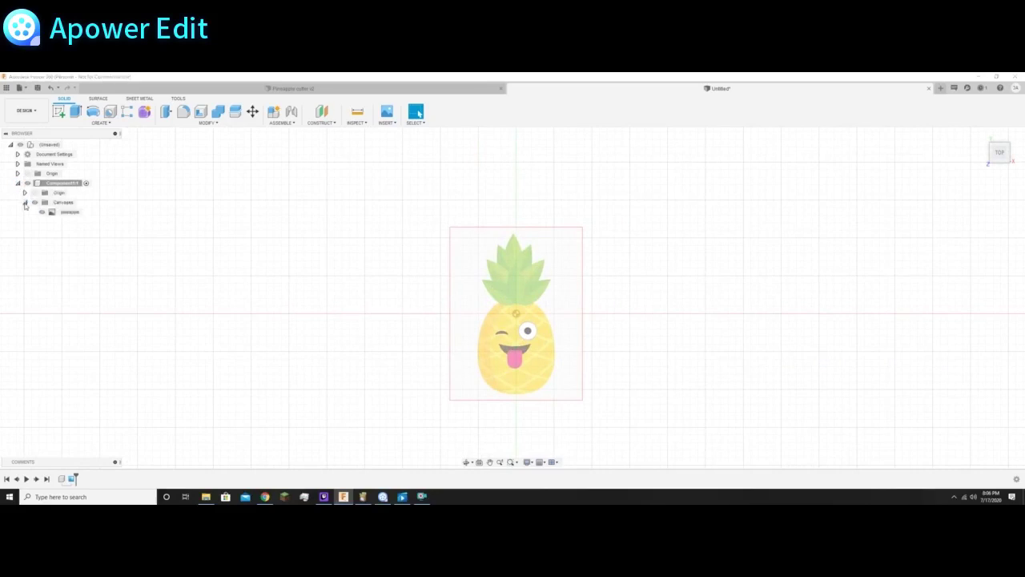
left_click(71, 213)
right_click(70, 213)
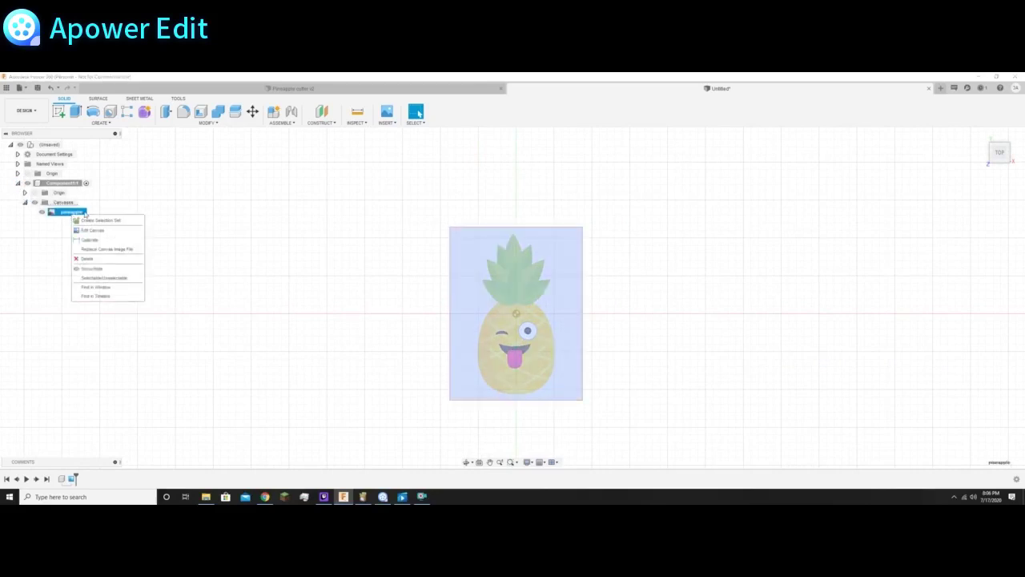
left_click(94, 241)
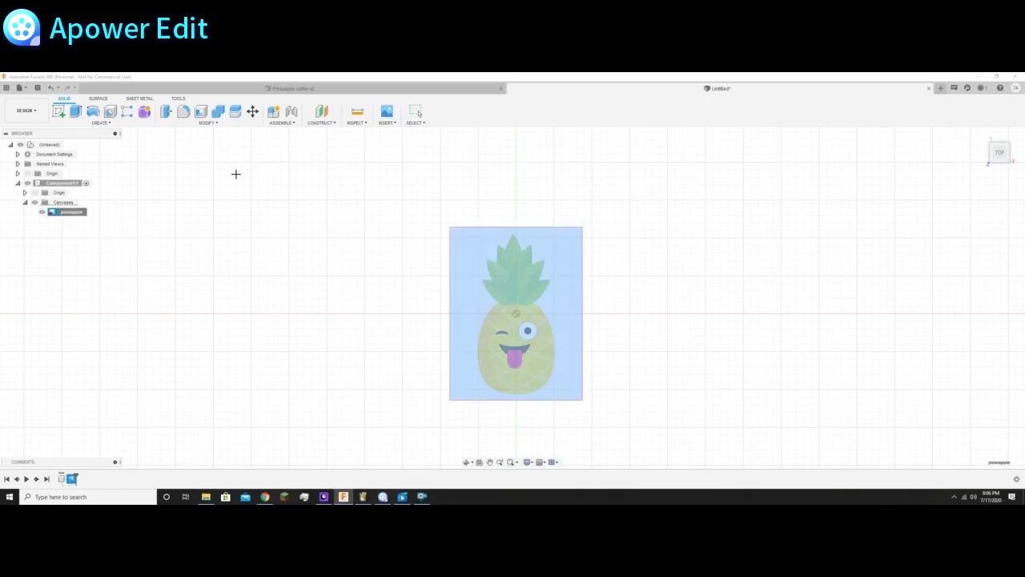
left_click(513, 234)
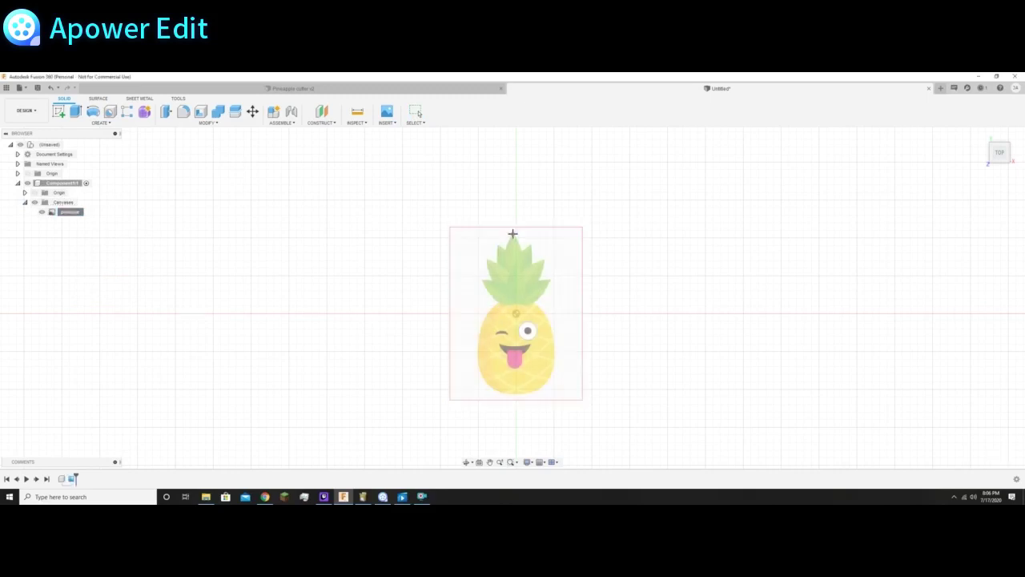
left_click(516, 392)
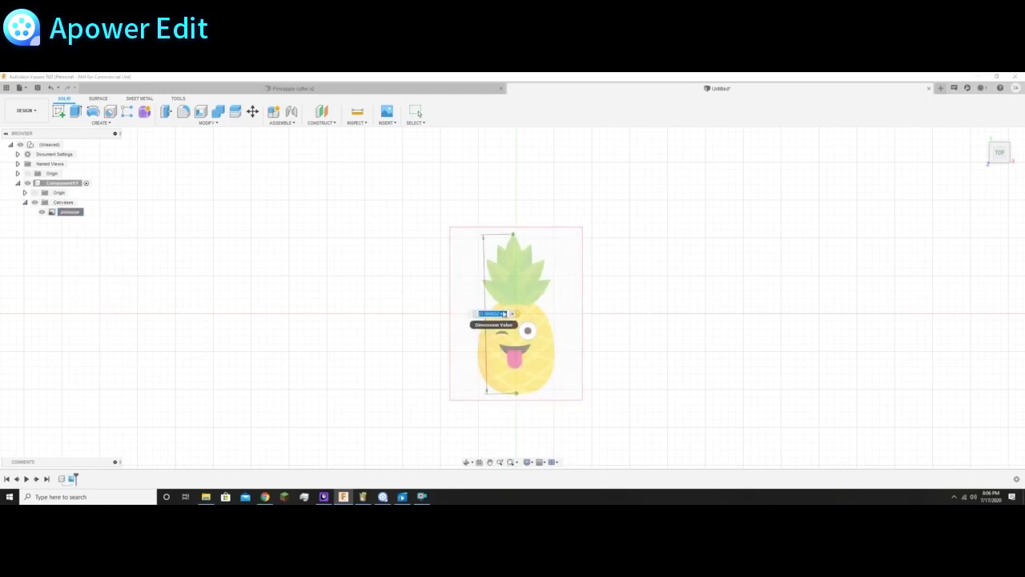
left_click(503, 315)
left_click_drag(502, 315, 455, 313)
type("11")
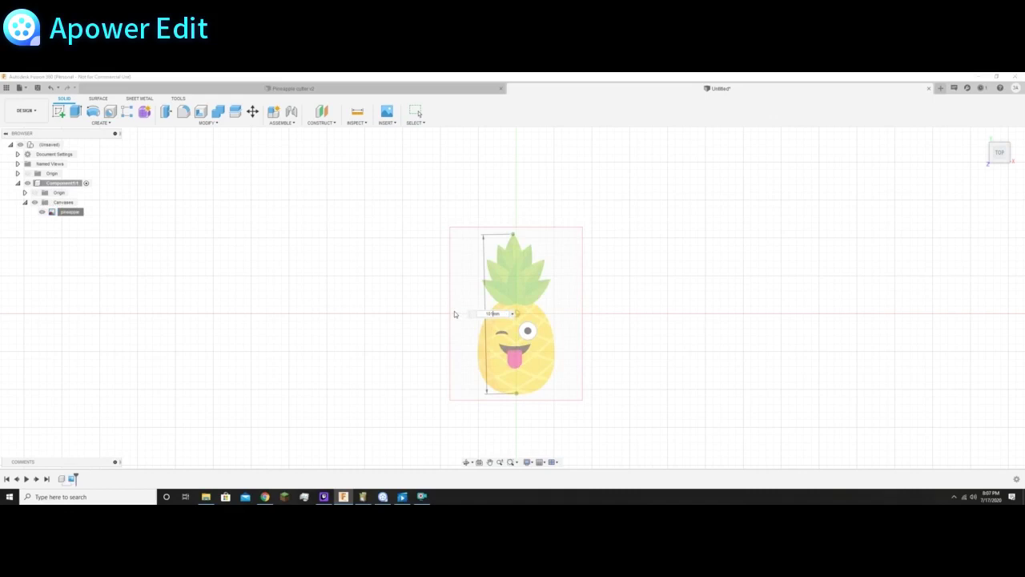
key("Return")
Step: Start a new sketch on the XY plane beneath the pineapple canvas
scroll(534, 322, "down", 5)
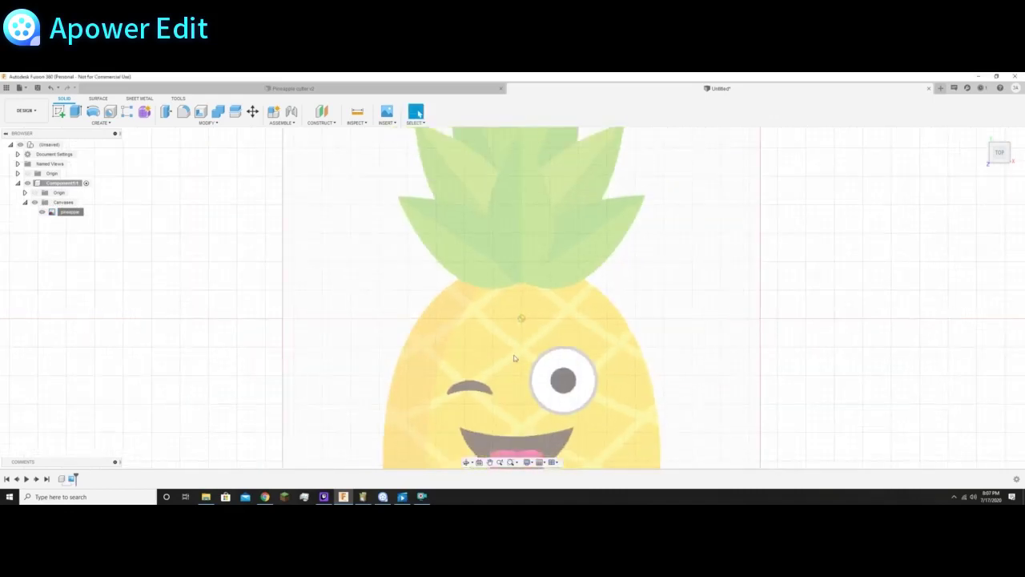
left_click(490, 463)
left_click_drag(581, 426, 533, 413)
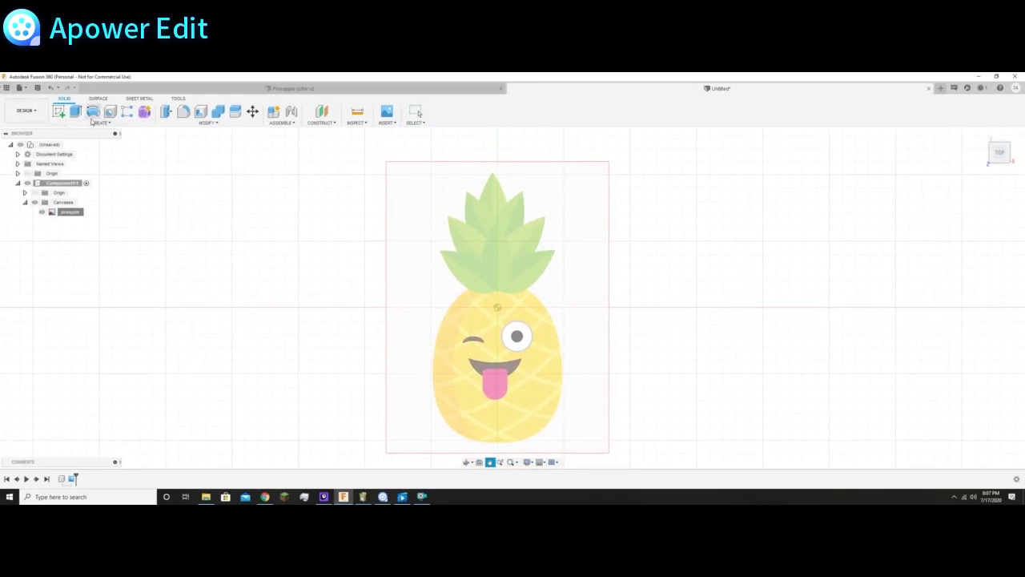
left_click(103, 123)
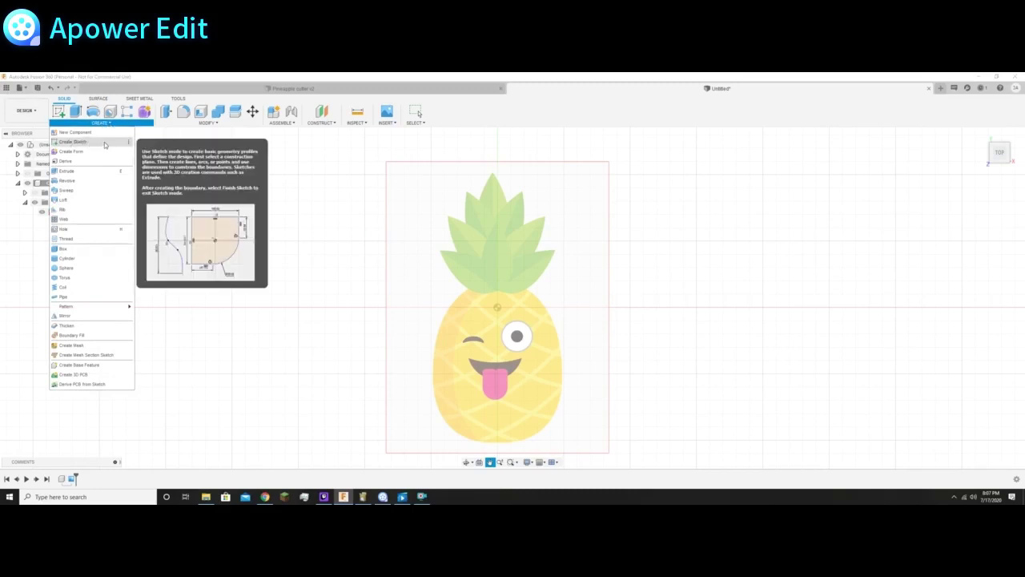
left_click(73, 142)
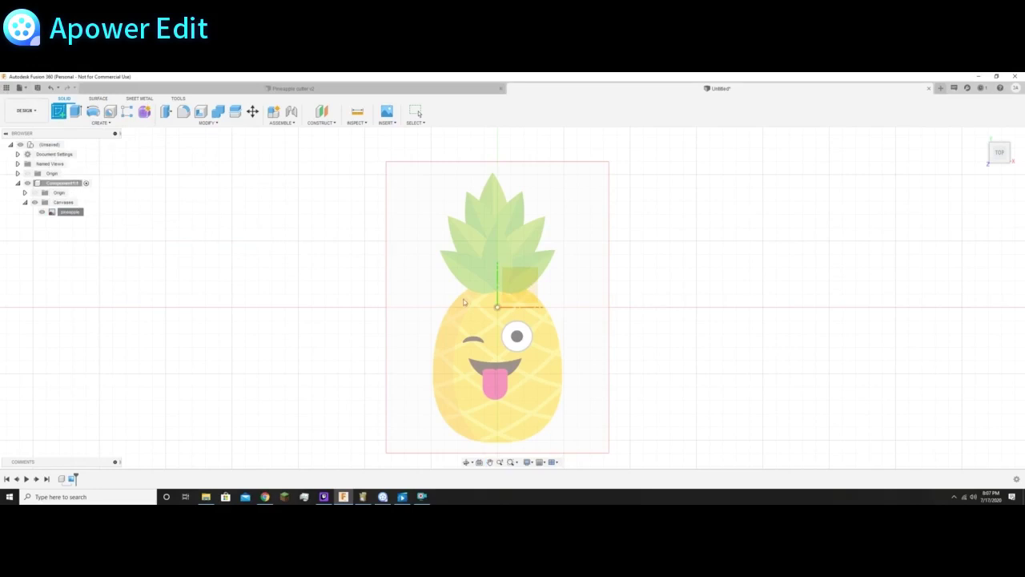
left_click(523, 277)
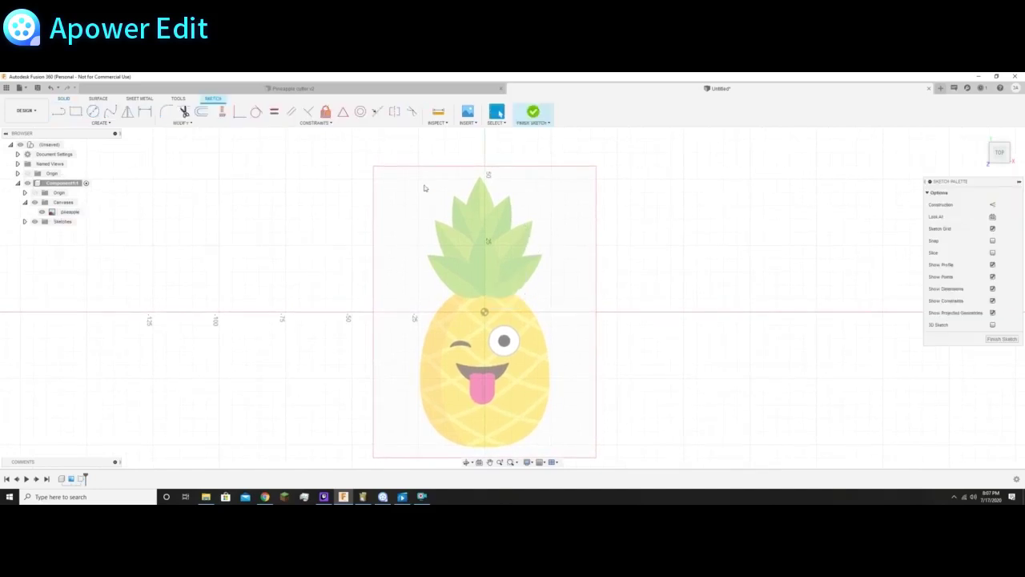
Step: Place sketch points along the left half of the pineapple outline, from the crown's tip through the leaves to the bottom
left_click(105, 125)
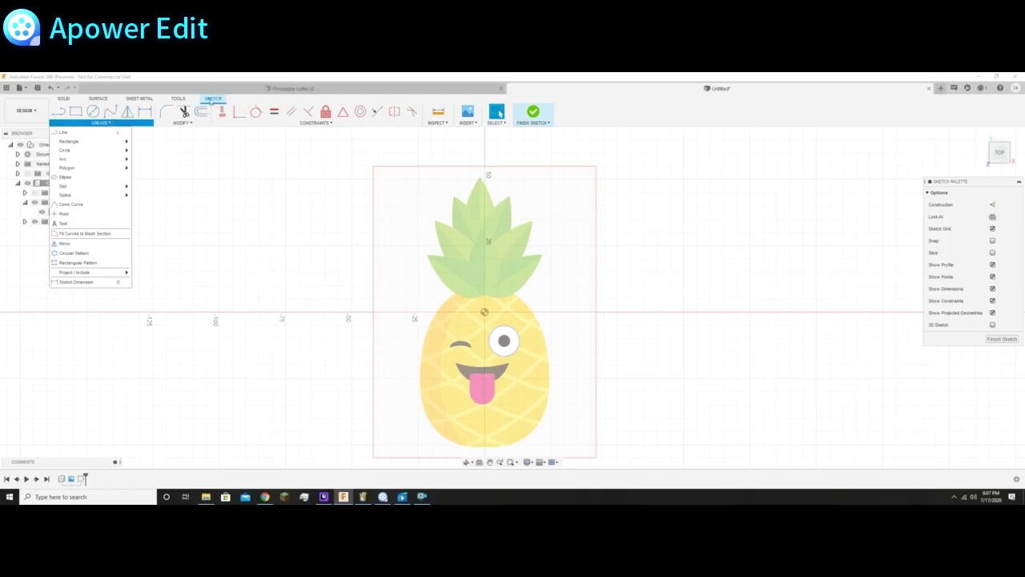
left_click(67, 214)
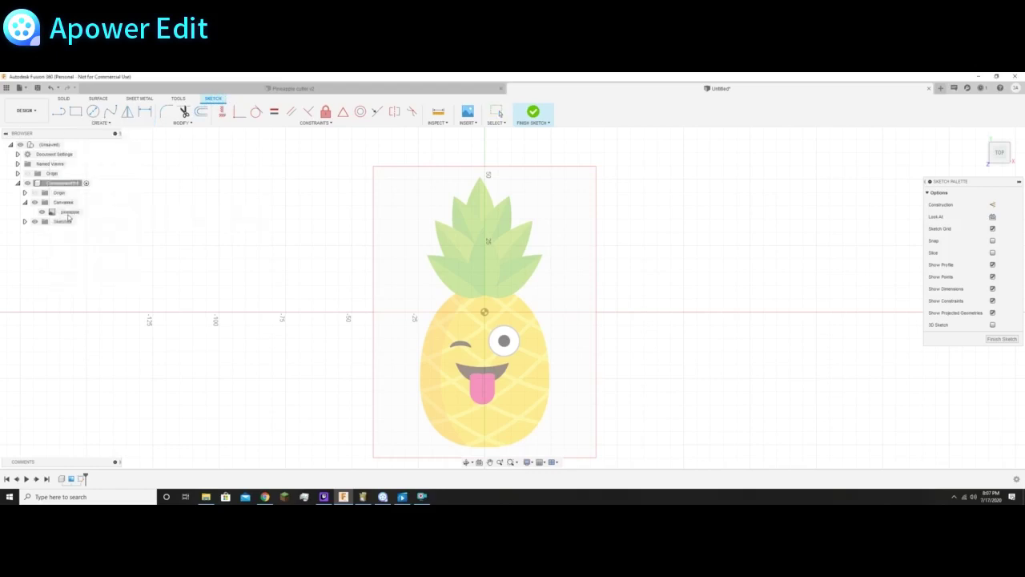
left_click(481, 177)
left_click(453, 195)
left_click(454, 229)
left_click(435, 221)
left_click(425, 255)
left_click(426, 327)
left_click(439, 431)
left_click(493, 446)
Step: Place sketch points up the right half of the outline through the leaves, and add two more on the body's left edge
left_click(536, 424)
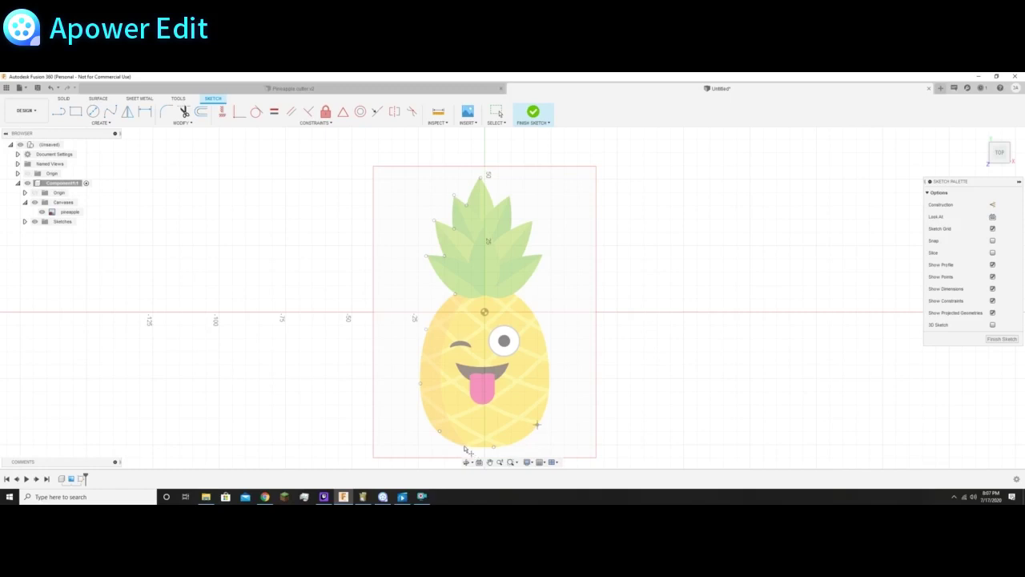
left_click(548, 394)
left_click(547, 346)
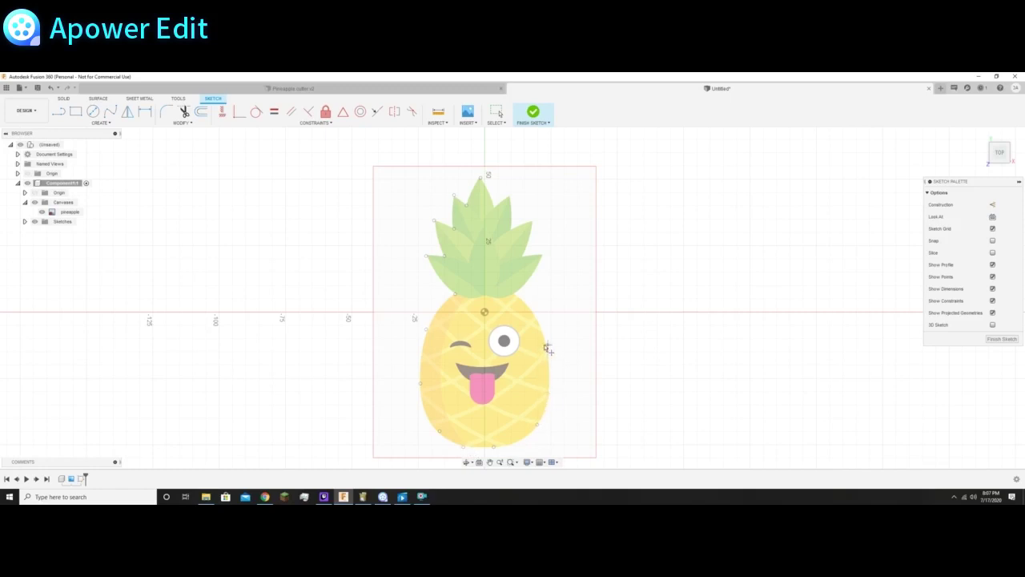
left_click(526, 304)
left_click(532, 221)
left_click(510, 196)
left_click(420, 356)
left_click(426, 407)
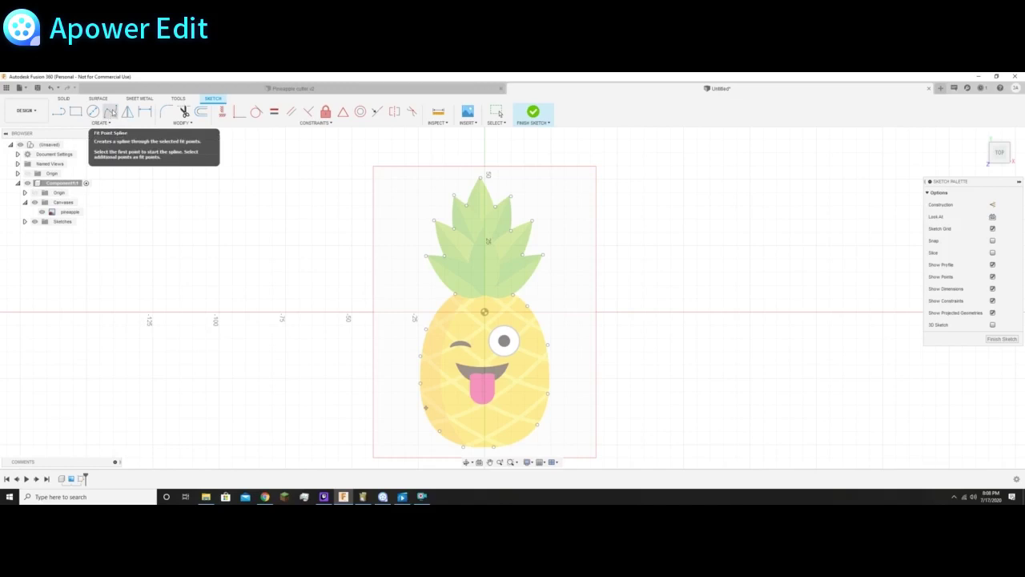
Step: Start a fit point spline at the crown's tip and run it through the points of the left leaves
left_click(110, 113)
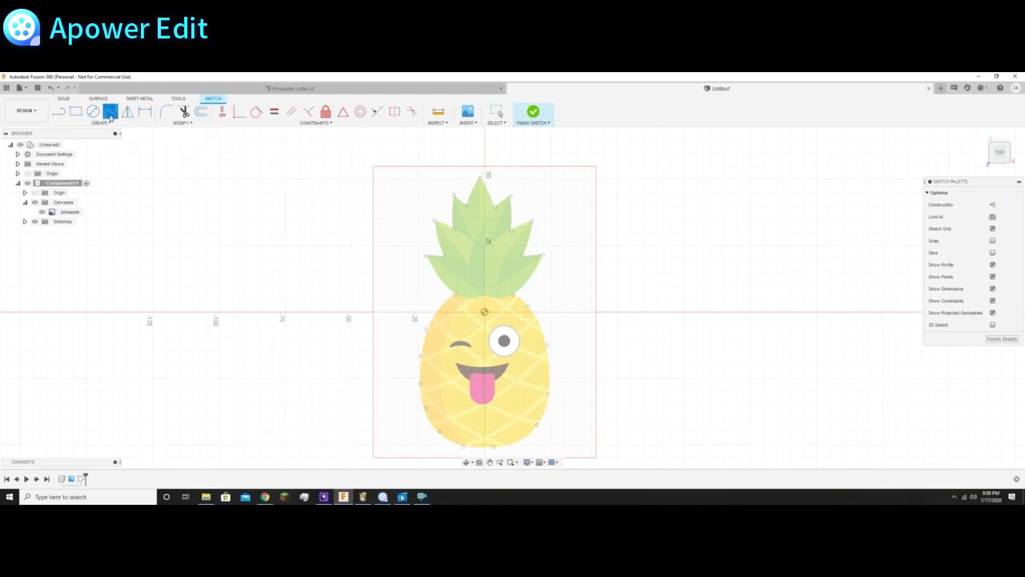
left_click(481, 177)
left_click(466, 204)
left_click(454, 194)
left_click(454, 228)
left_click(433, 220)
left_click(445, 257)
left_click(425, 255)
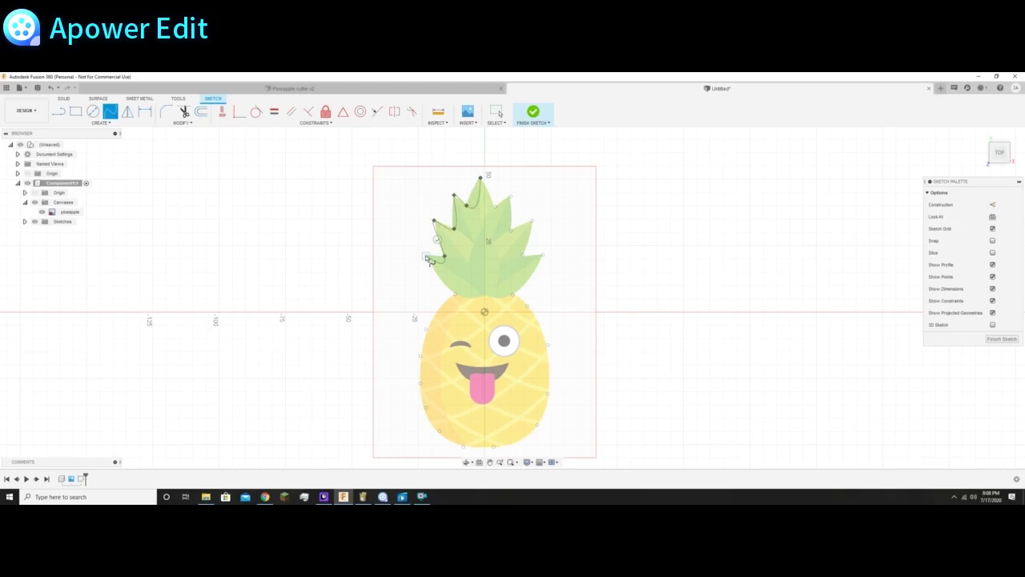
Step: Continue the spline through the points around the pineapple's body, from the left base of the leaves to the right one
left_click(455, 294)
left_click(425, 329)
left_click(419, 355)
left_click(419, 383)
left_click(426, 408)
left_click(438, 430)
left_click(463, 446)
left_click(537, 424)
left_click(548, 396)
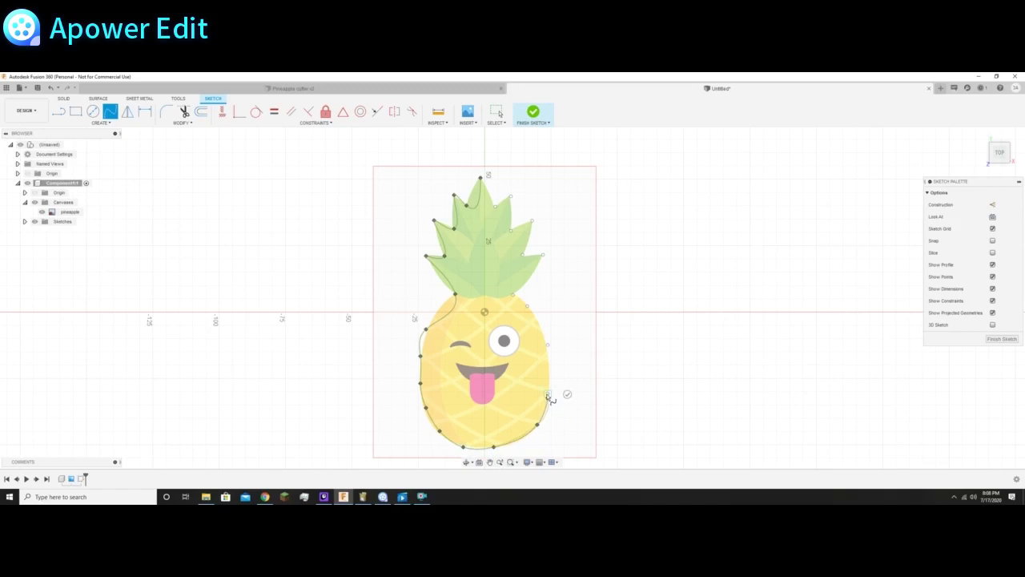
left_click(548, 344)
left_click(527, 306)
left_click(514, 294)
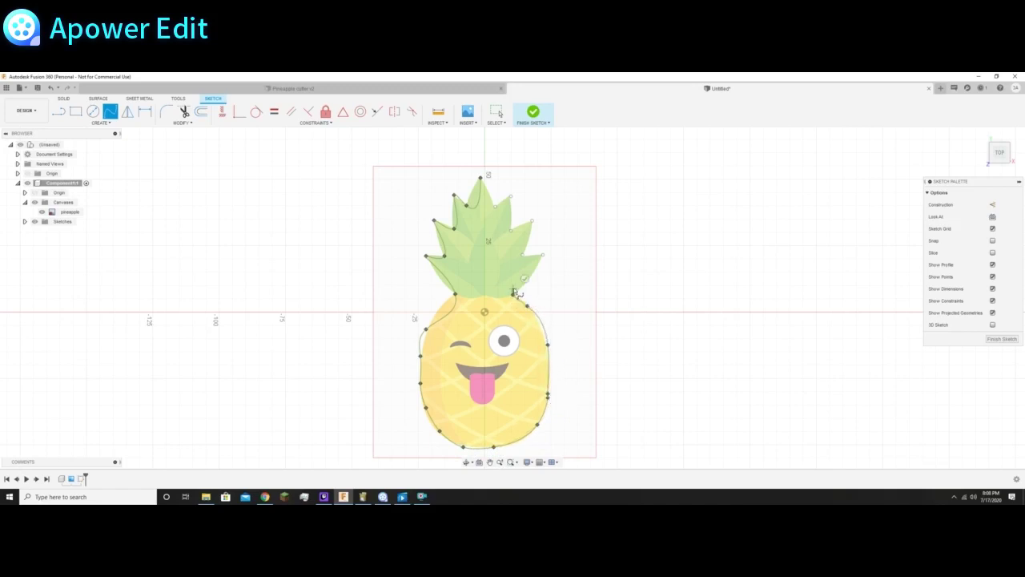
Step: Run the spline up through the right leaf points and close it at the crown's tip
left_click(543, 255)
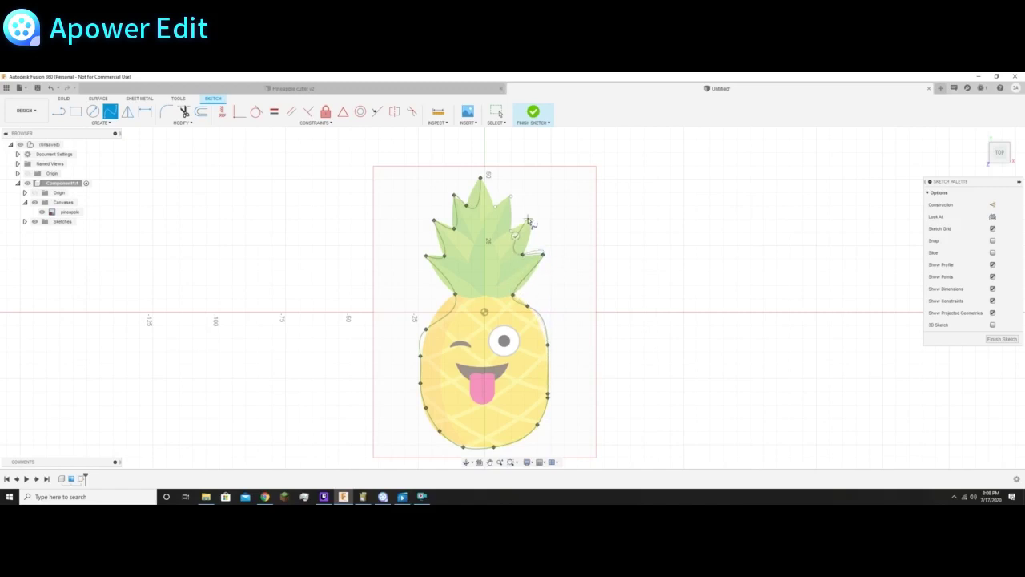
left_click(532, 221)
left_click(511, 231)
left_click(511, 197)
left_click(495, 206)
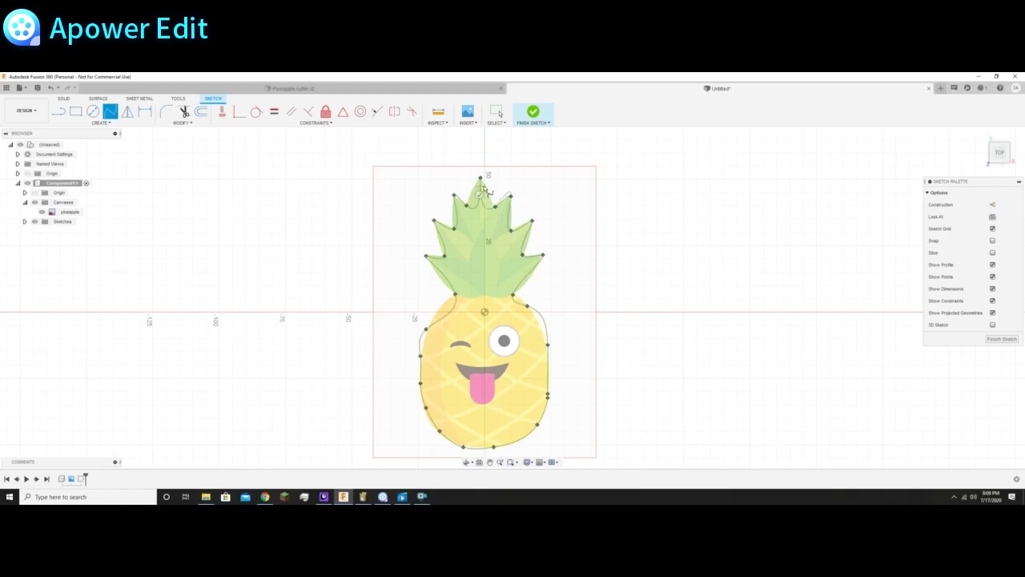
left_click(481, 177)
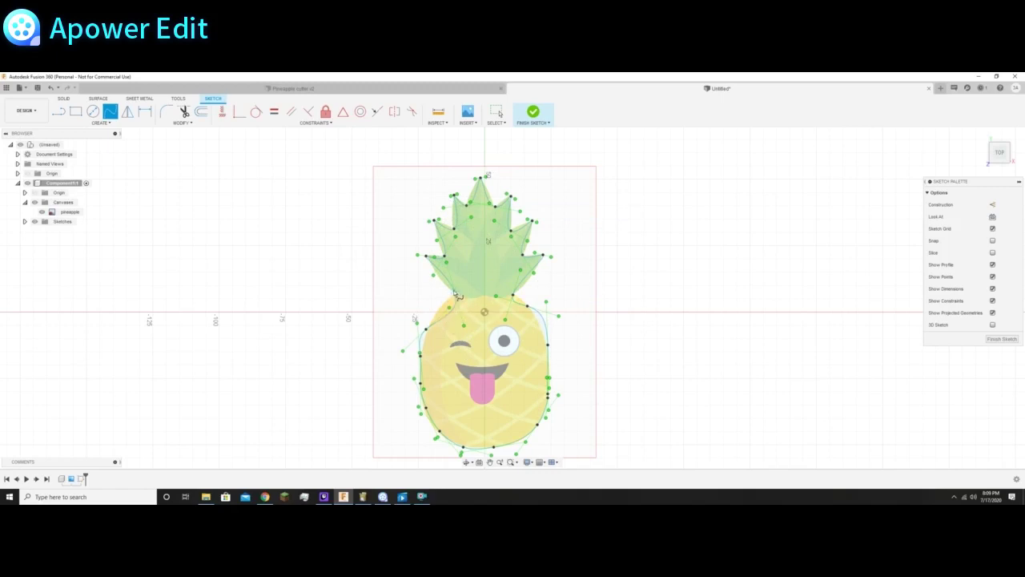
scroll(458, 297, "up", 5)
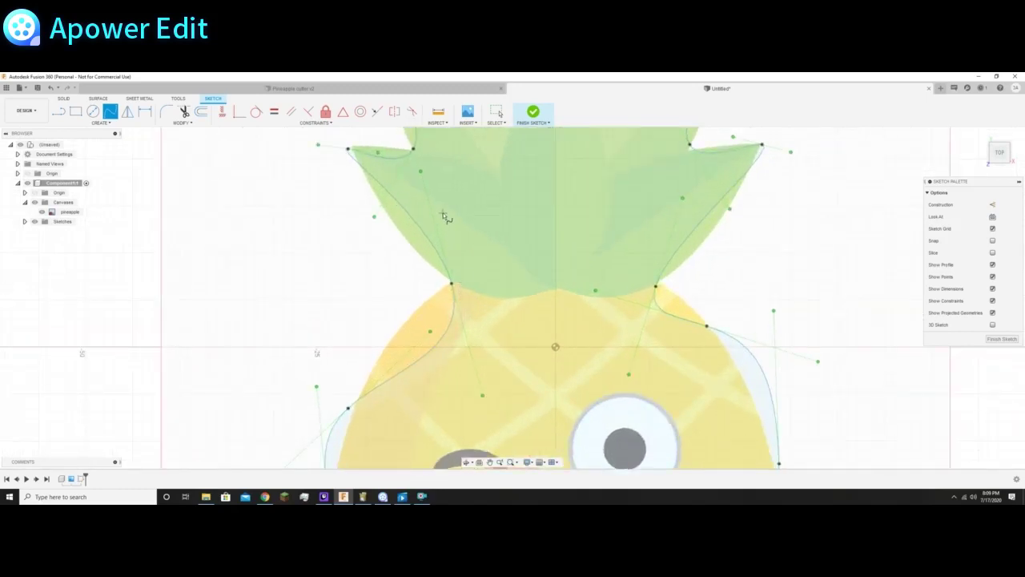
Step: Shorten the spline's tangent handle at the left base of the leaves so the curve turns sharply into the body outline
left_click(497, 112)
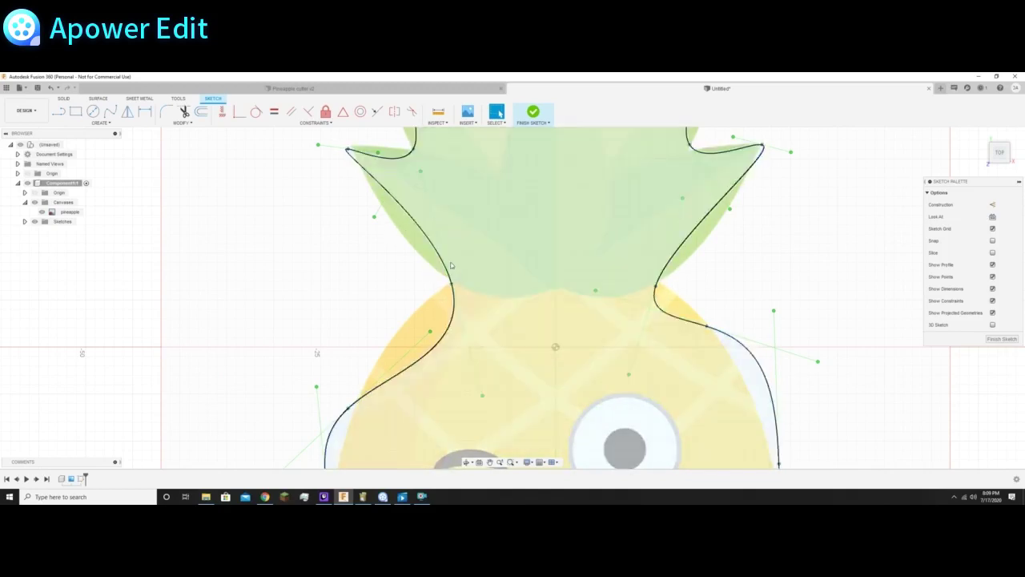
left_click(436, 256)
left_click(431, 245)
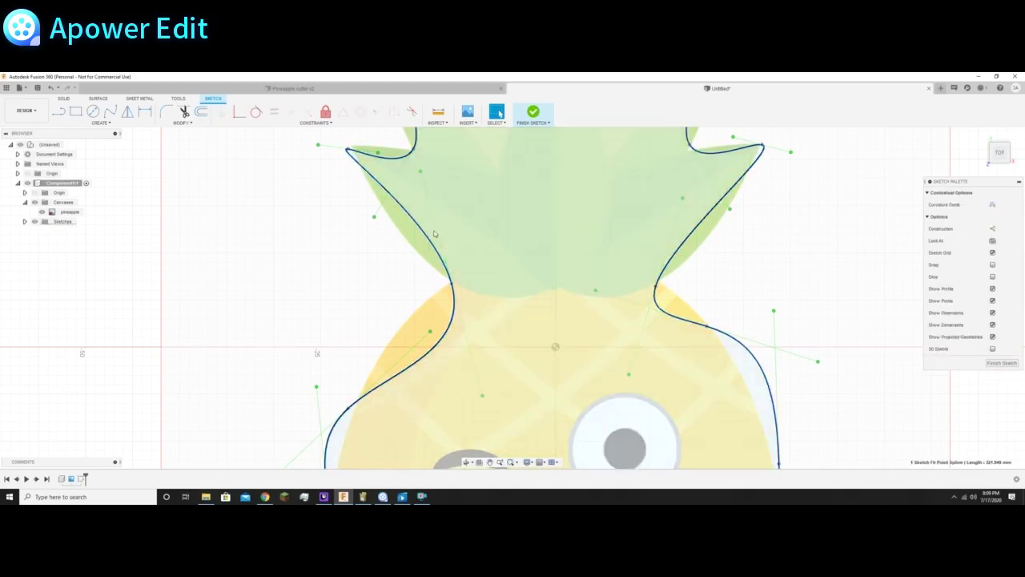
left_click(421, 173)
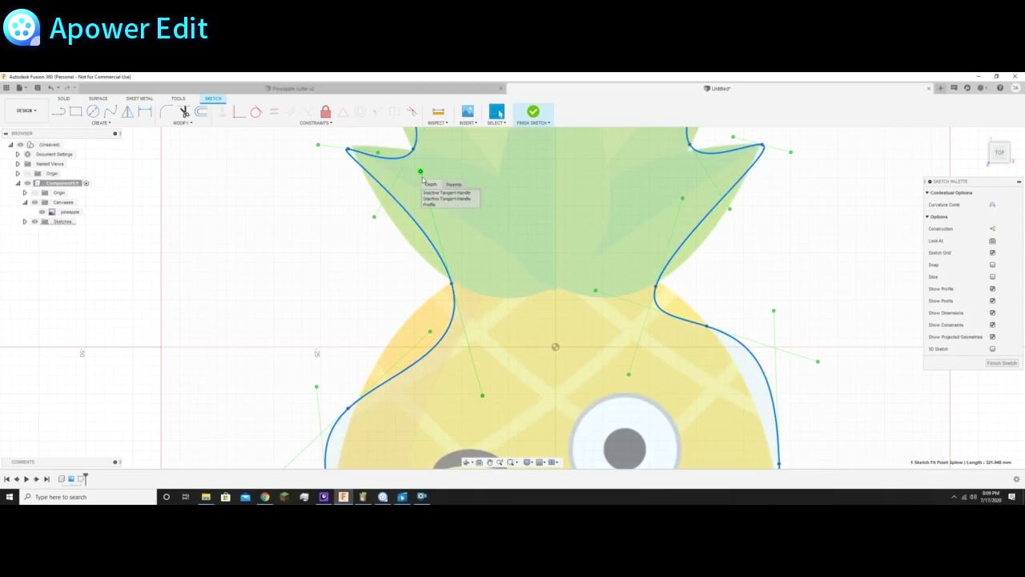
left_click_drag(419, 174, 452, 264)
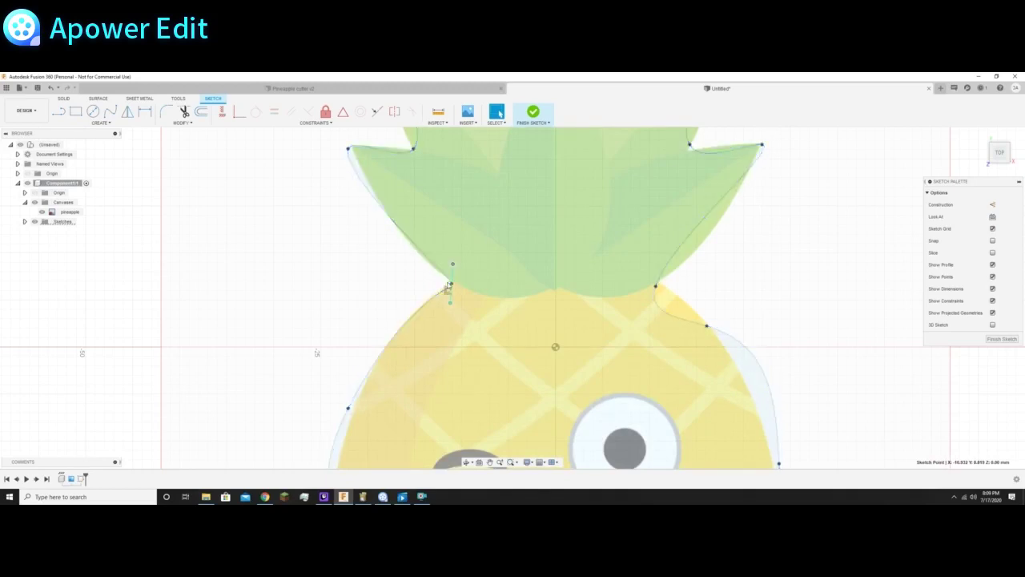
left_click_drag(453, 267, 460, 177)
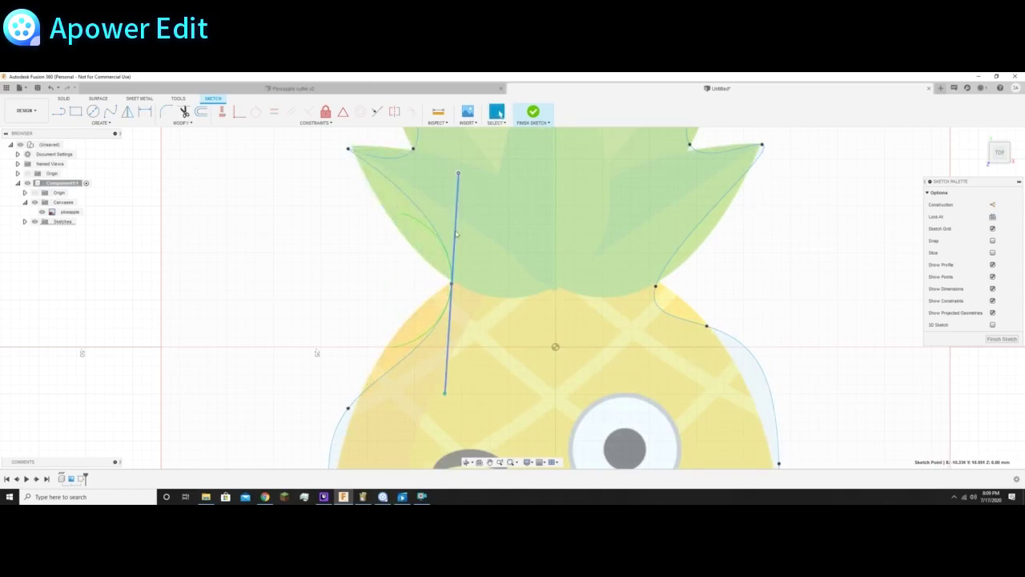
left_click_drag(458, 181, 452, 266)
Step: Shorten the tangent handle at the right base of the leaves and move its fit point onto the image outline
left_click(662, 270)
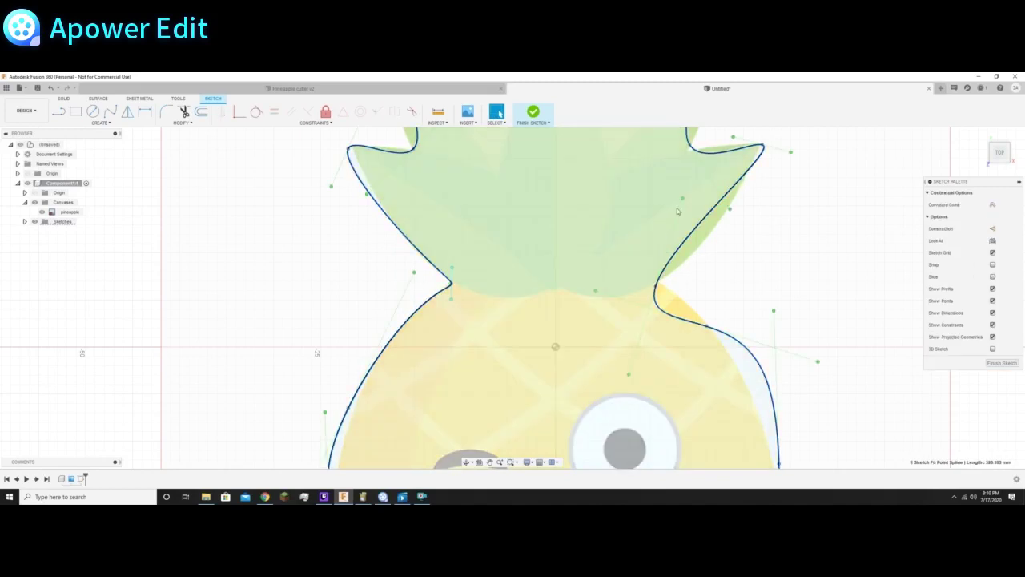
left_click_drag(676, 212, 653, 264)
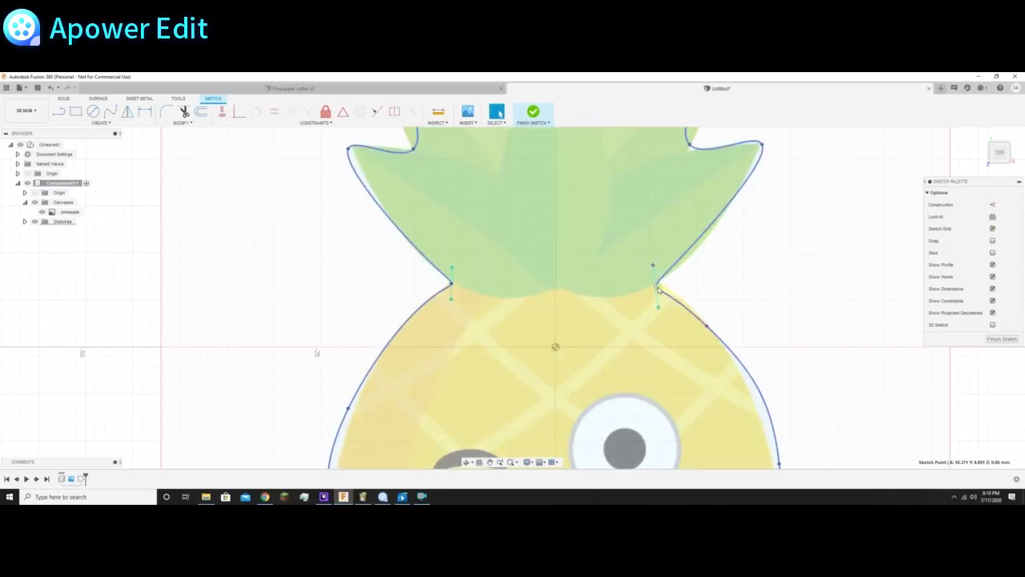
left_click_drag(656, 285, 661, 282)
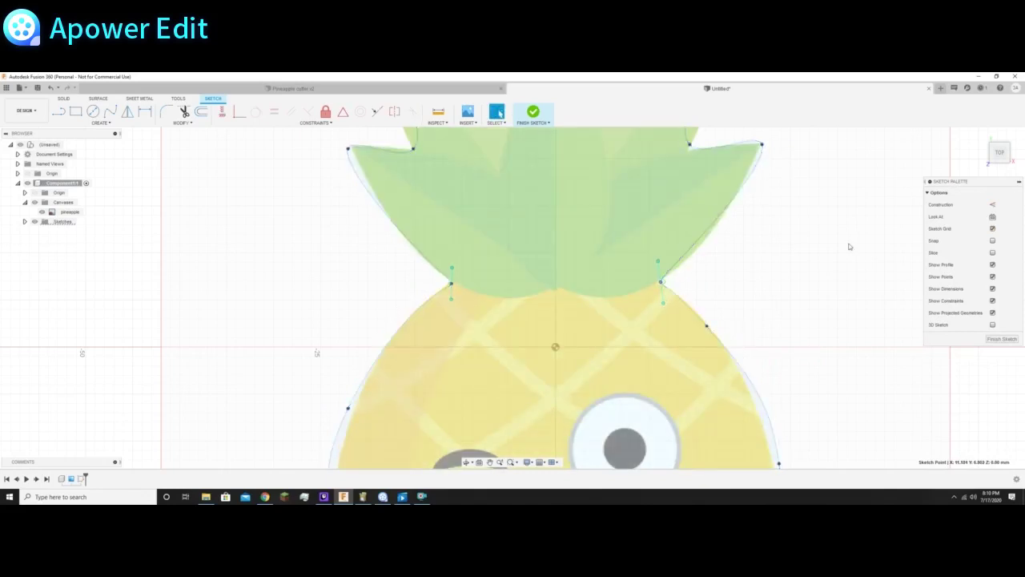
Step: Reposition the lowest left leaf's tip point and shorten the tangent handles at that tip and the notch above it
left_click(490, 462)
left_click_drag(523, 238, 543, 370)
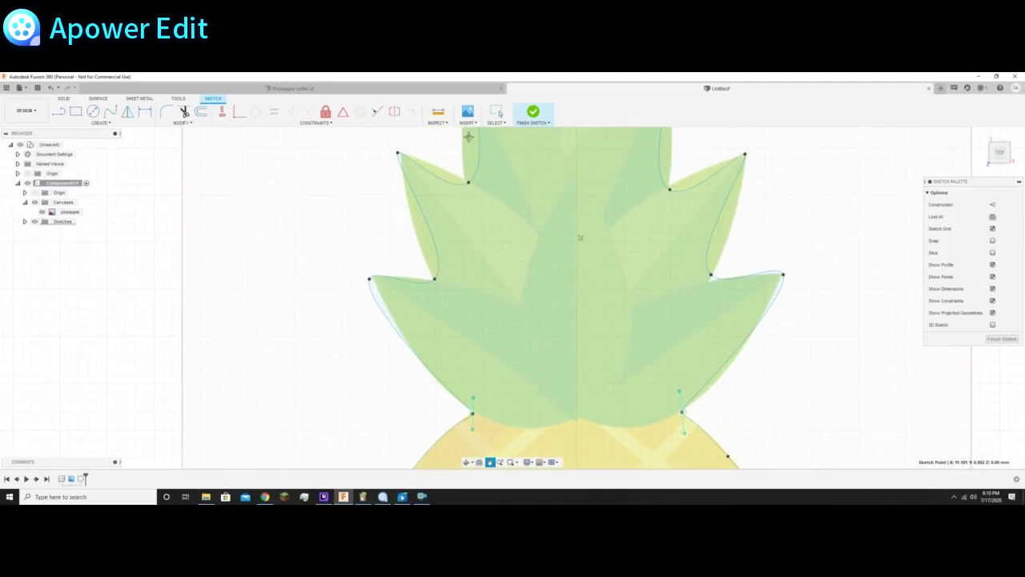
left_click(496, 112)
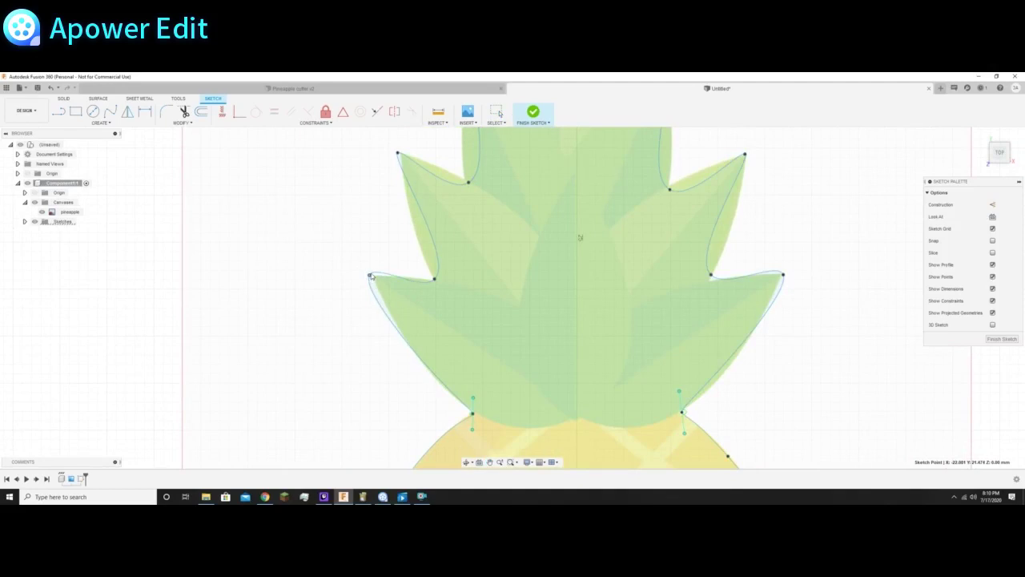
left_click(373, 276)
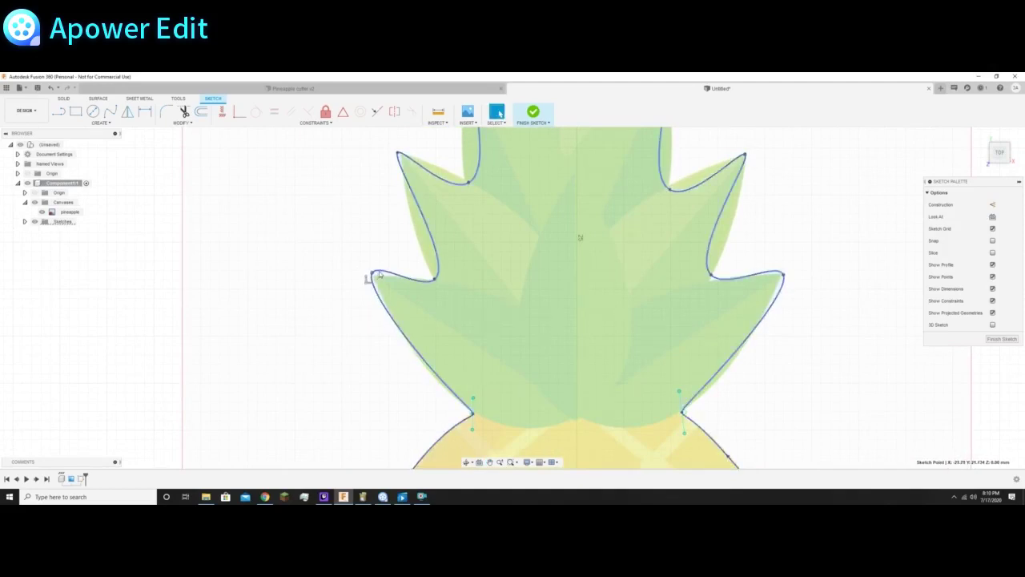
mouse_move(391, 258)
left_mouse_down()
mouse_move(393, 241)
mouse_move(385, 251)
left_mouse_up()
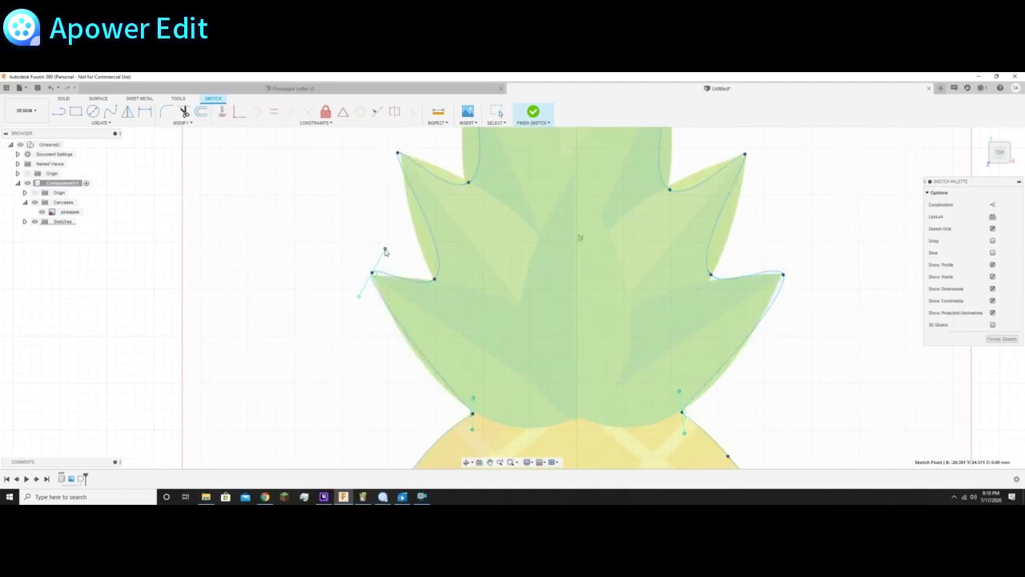
left_click(440, 250)
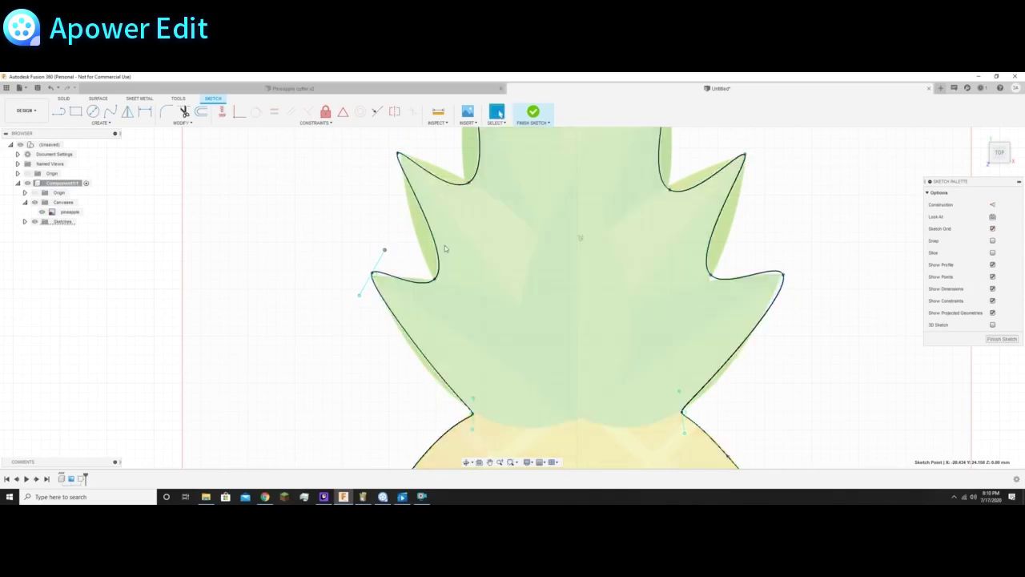
left_click_drag(475, 240, 456, 262)
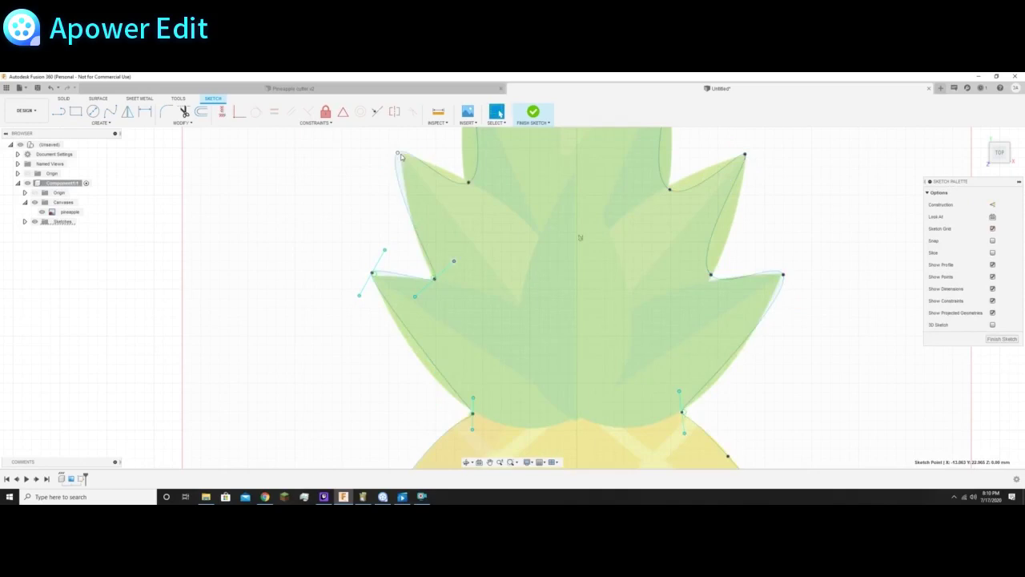
Step: Fit the second left leaf by moving its tip point and adjusting the tangent handles at the tip and the notch below
left_click(405, 155)
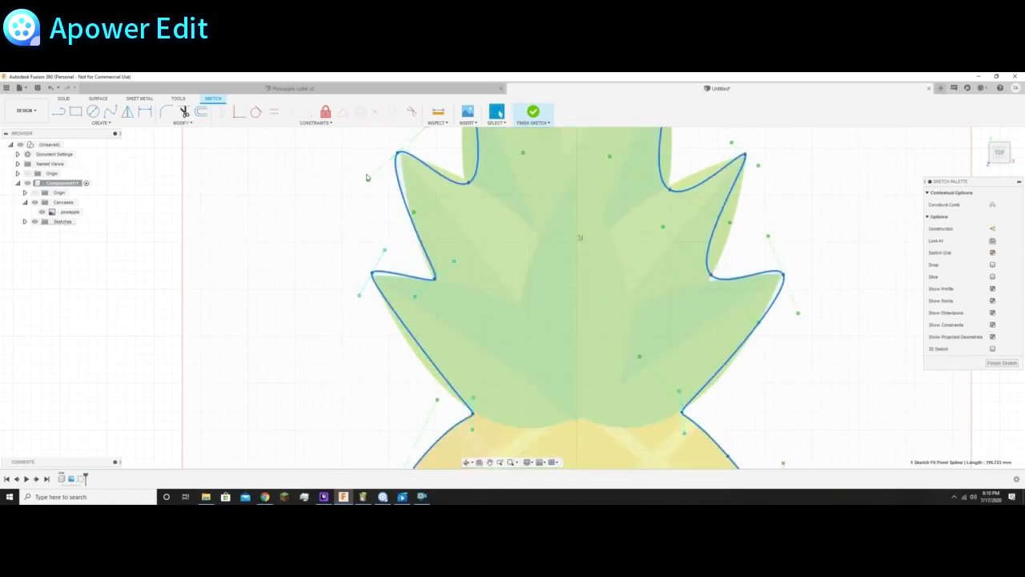
left_click_drag(368, 182, 375, 174)
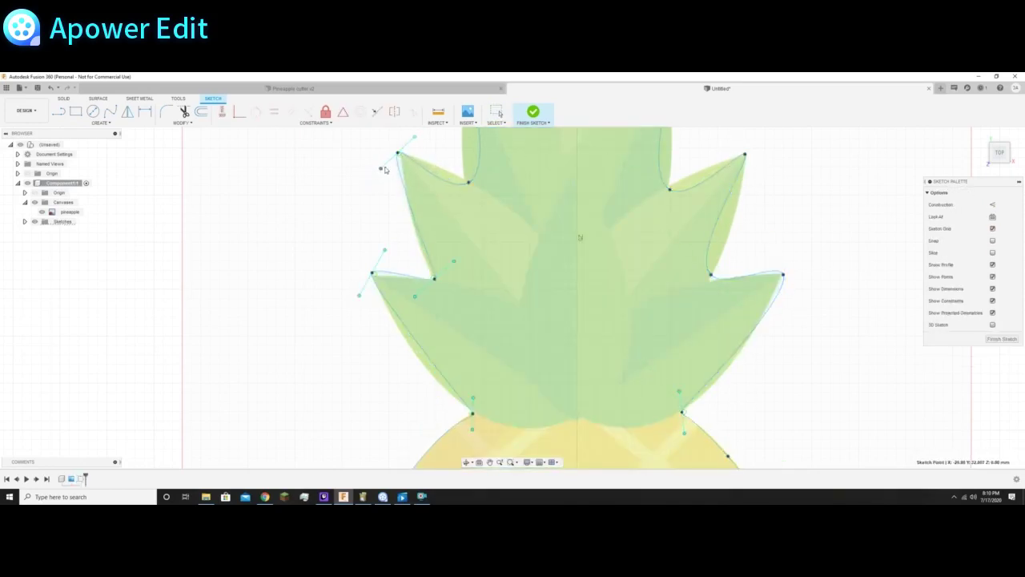
left_click_drag(399, 153, 402, 150)
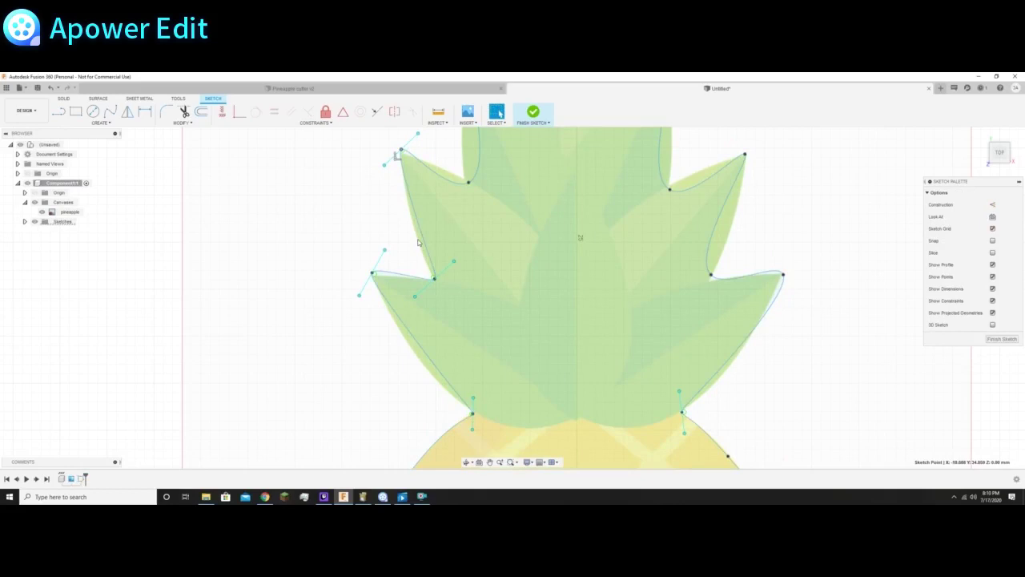
mouse_move(419, 138)
left_mouse_down()
mouse_move(408, 132)
mouse_move(428, 152)
mouse_move(418, 149)
left_mouse_up()
left_click_drag(454, 263, 445, 254)
key("Escape")
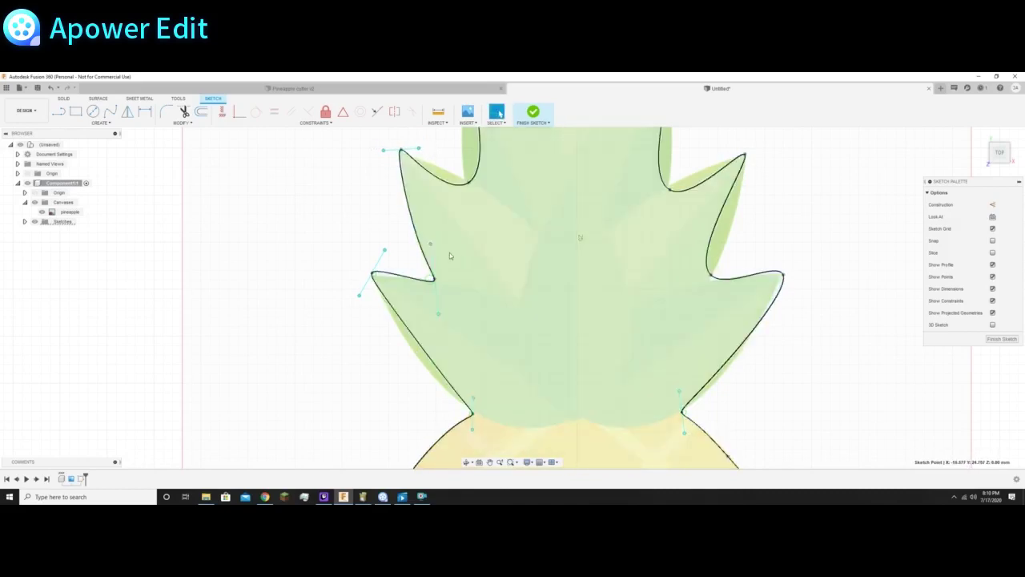
Step: Rotate the tangent handles at the left base and the lowest left leaf's tip to fit its lower edge, and nudge the spline slightly
left_click(392, 299)
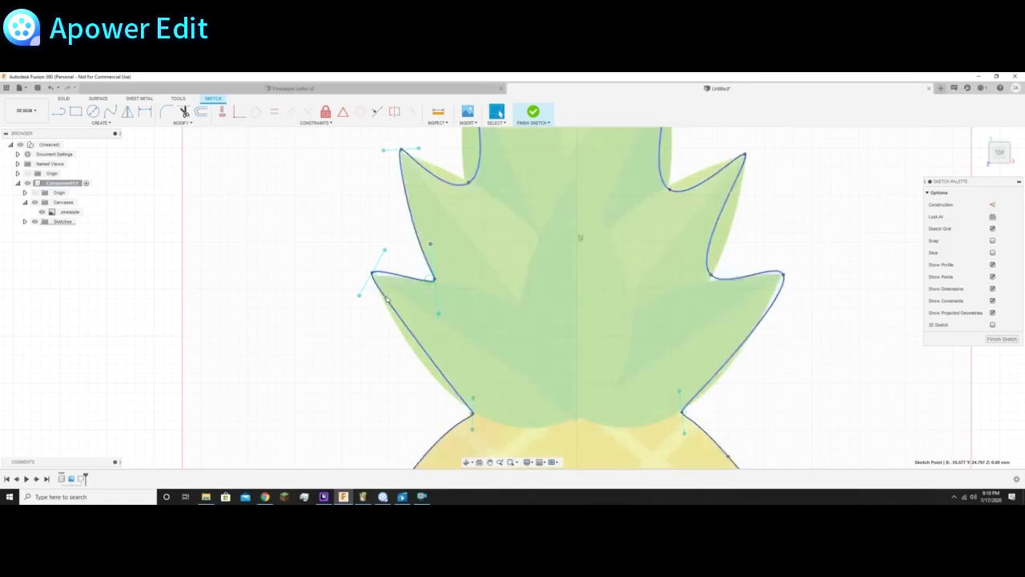
mouse_move(472, 398)
left_mouse_down()
mouse_move(451, 393)
mouse_move(461, 406)
left_mouse_up()
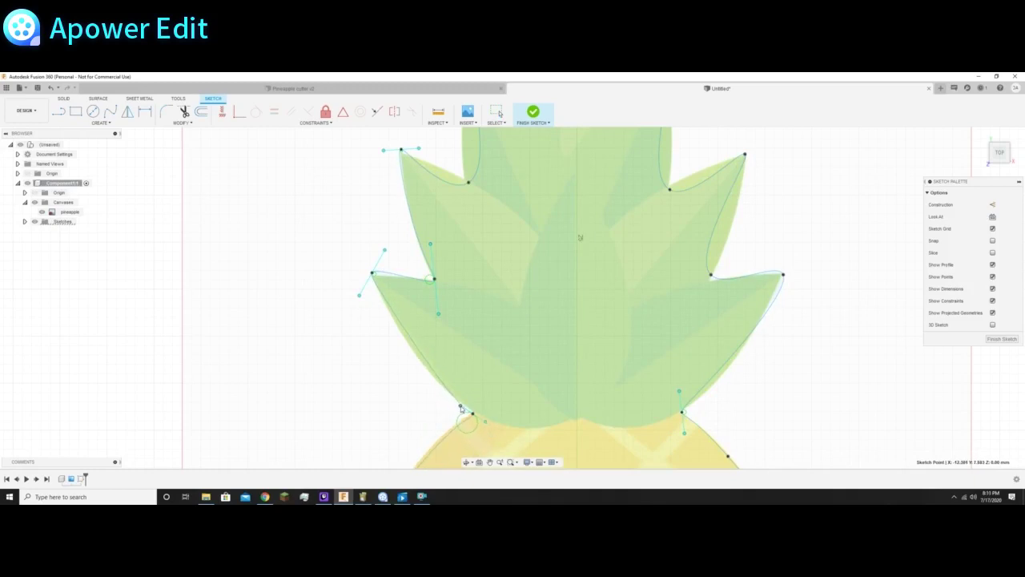
left_click_drag(384, 250, 396, 271)
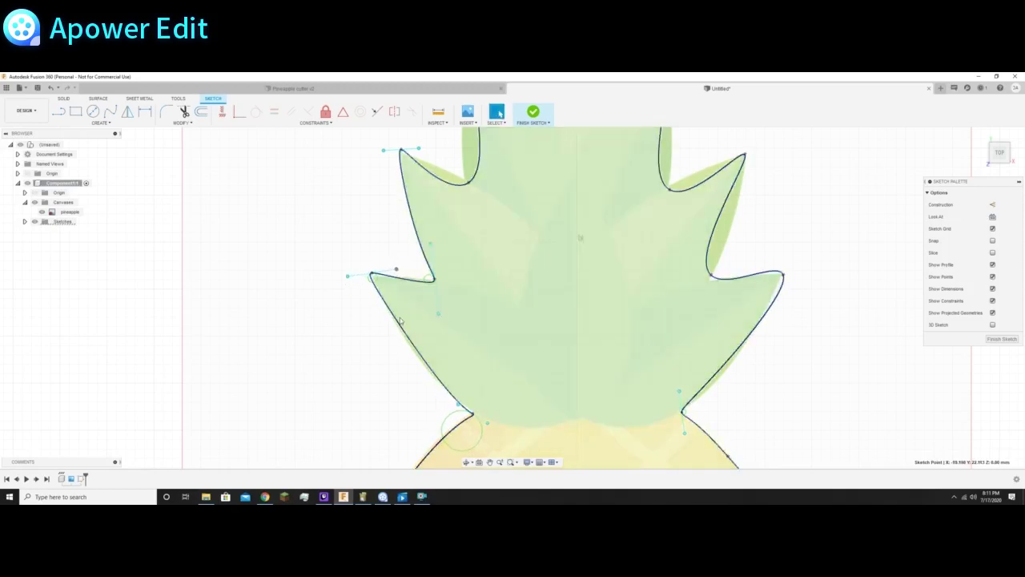
left_click(419, 355)
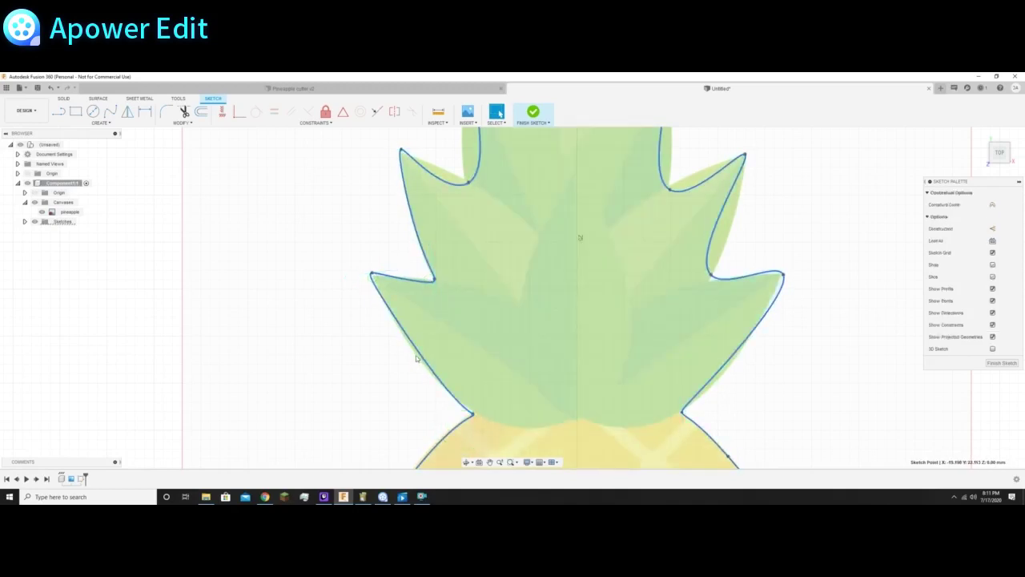
left_click_drag(422, 357, 422, 355)
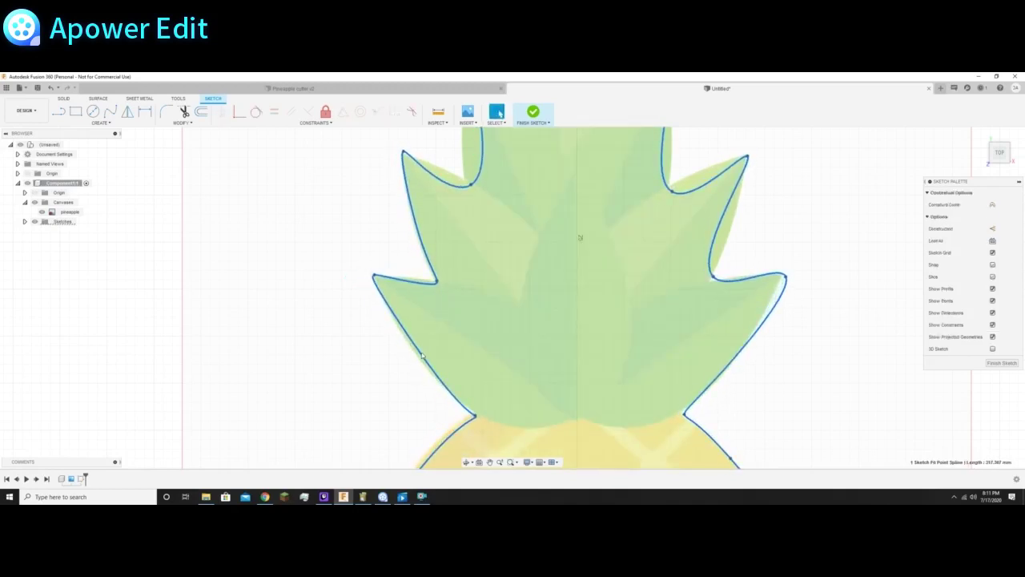
Step: Shorten the tangent handle at the notch below the upper left leaf and move its fit point onto the outline
left_click(491, 463)
left_click_drag(522, 197, 466, 316)
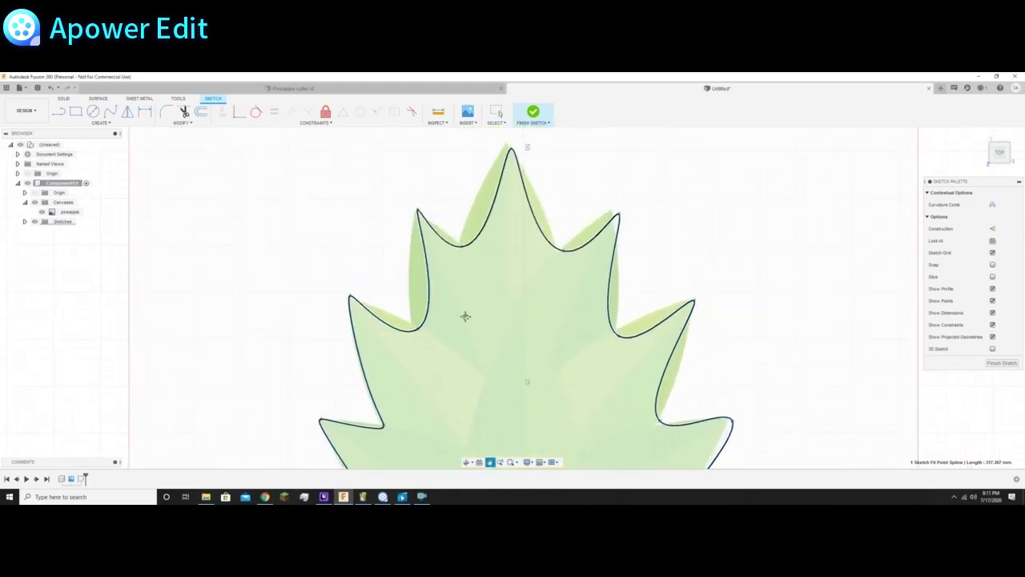
left_click(497, 112)
left_click(431, 285)
left_click(480, 288)
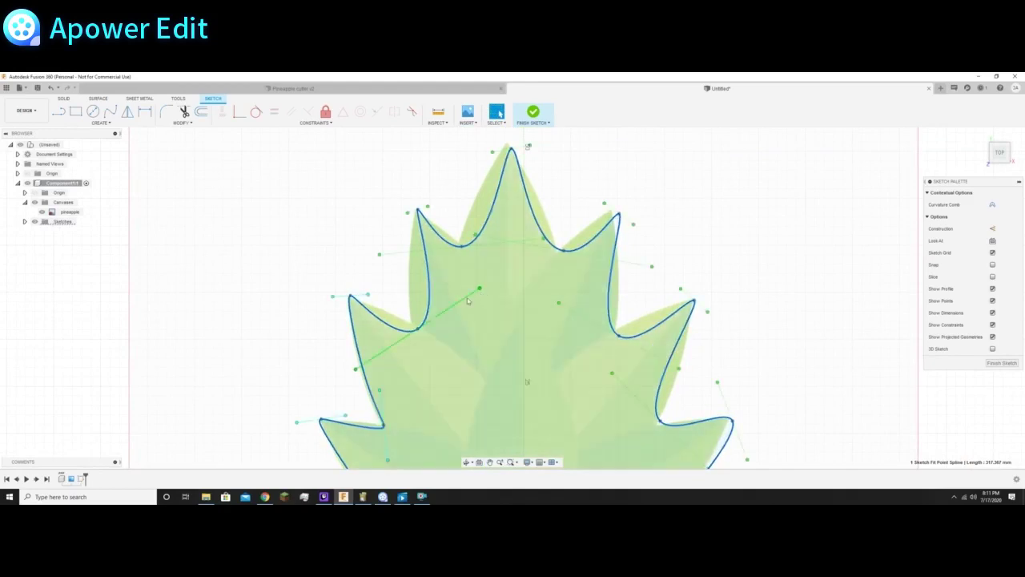
left_click_drag(480, 288, 412, 321)
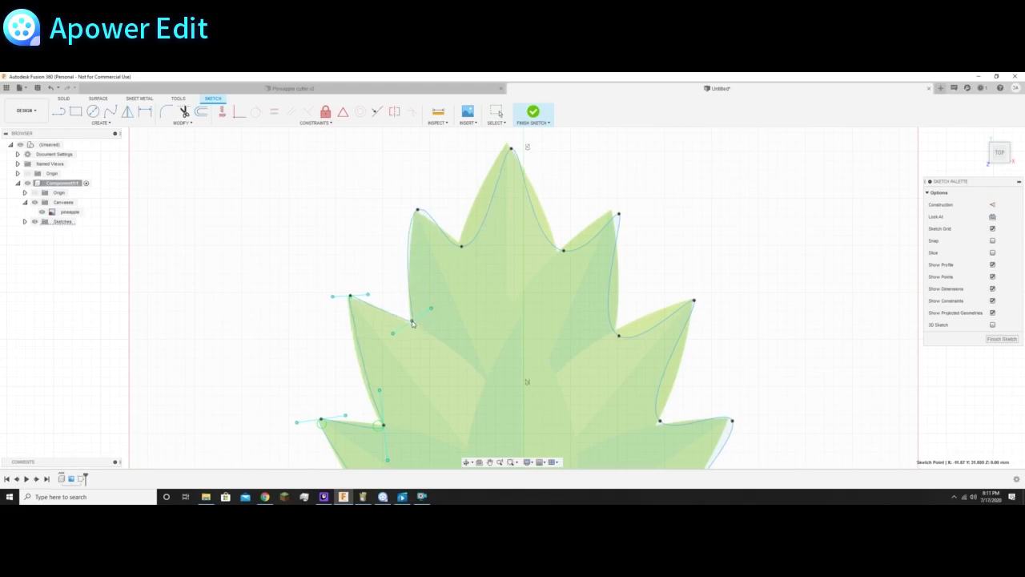
Step: Shorten the tangent handles at the upper left leaf's tip and at the notch between it and the crown's central leaf
left_click(422, 210)
left_click_drag(457, 188, 439, 200)
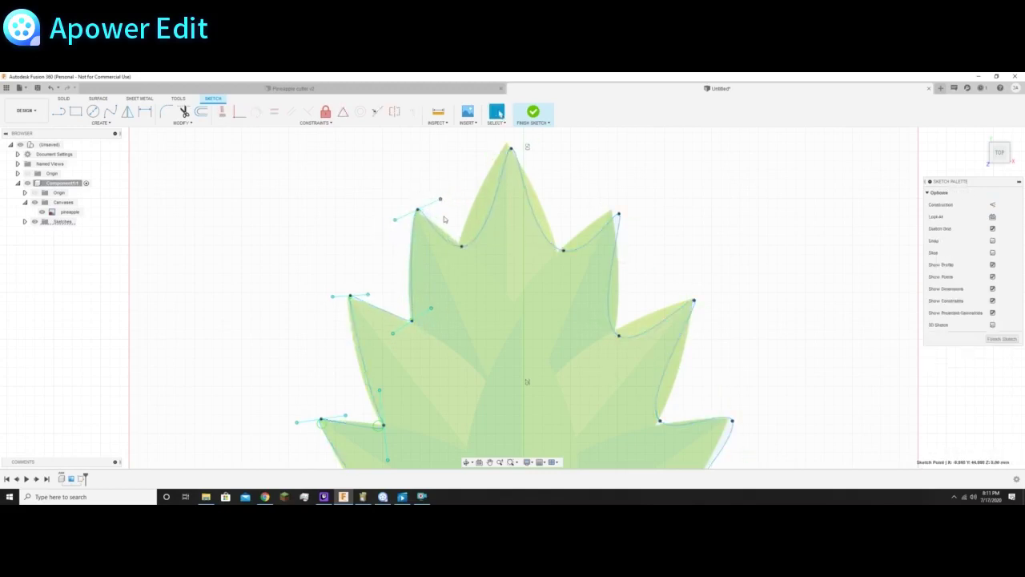
left_click(460, 245)
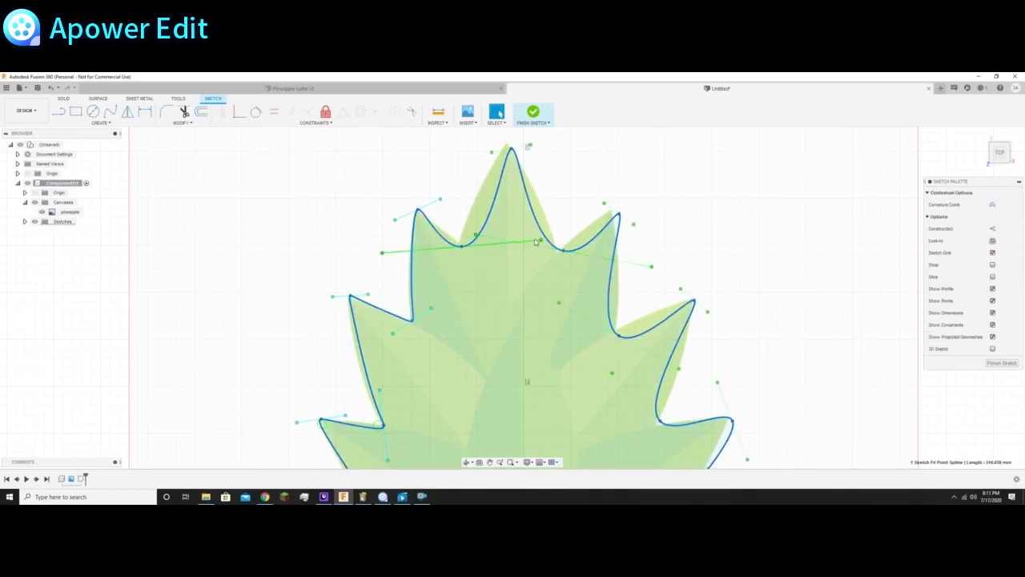
left_click_drag(541, 241, 494, 246)
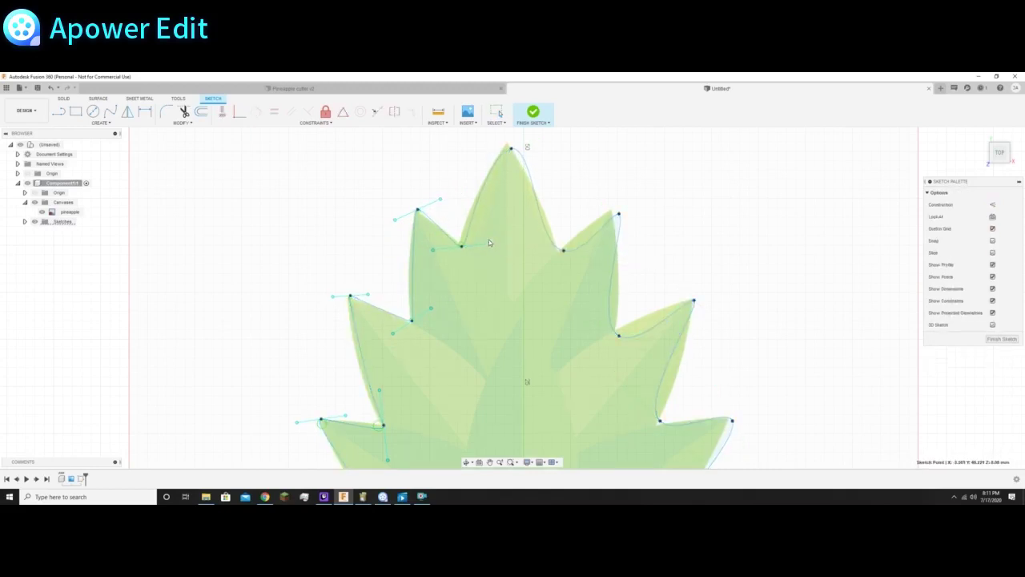
Step: Shorten the tangent handles at the crown's tip and the notch to its right, and move both fit points onto the outline
left_click(520, 157)
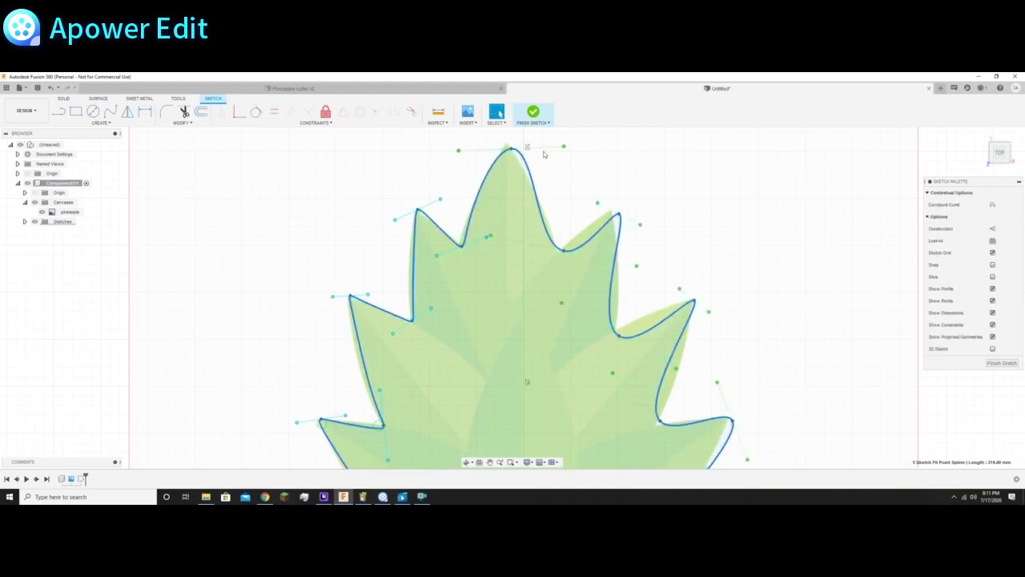
left_click_drag(564, 147, 506, 141)
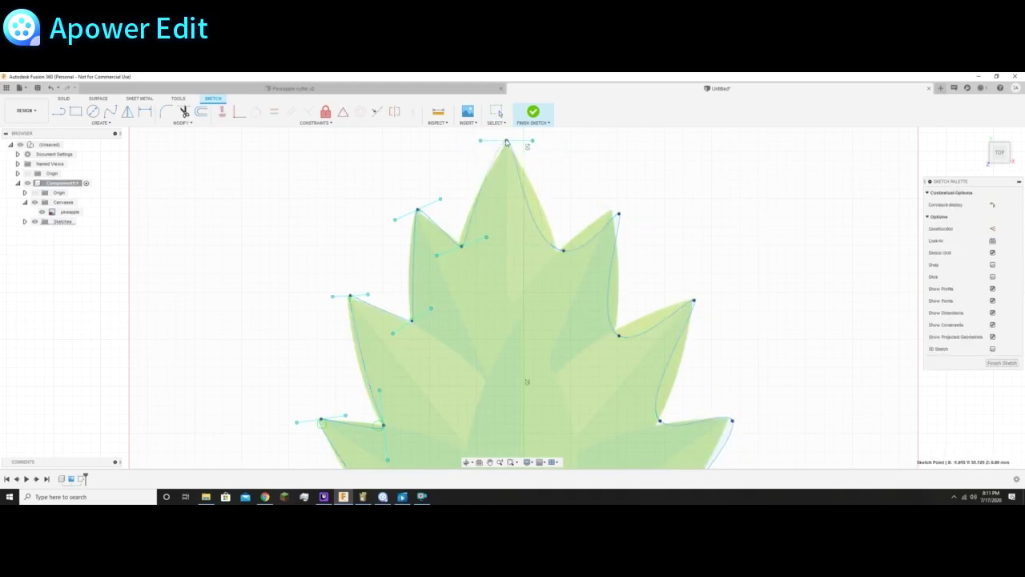
left_click(563, 250)
left_click_drag(654, 261, 559, 250)
left_click(563, 250)
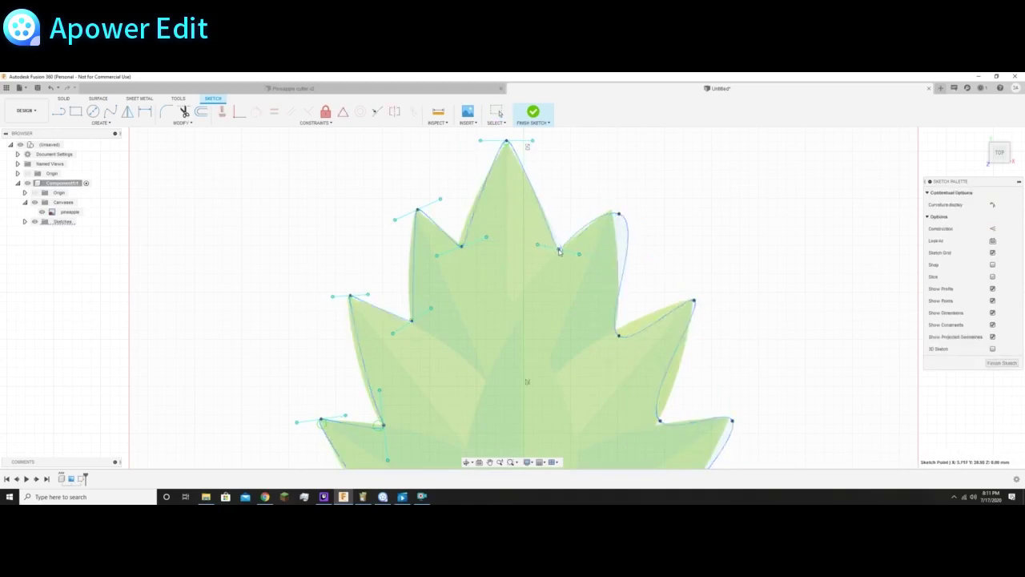
Step: Fit the upper right leaf's tip and the notch below it to the outline, and shorten the tangent handle at the next right leaf's tip
left_click(627, 224)
left_click_drag(679, 237, 610, 210)
left_click(632, 334)
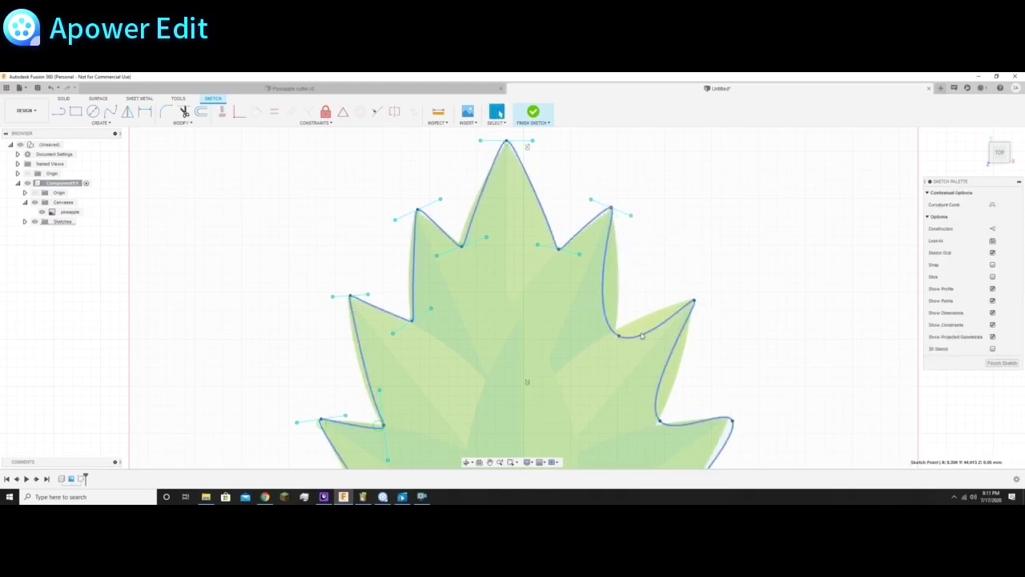
left_click_drag(690, 369, 615, 329)
left_click(700, 312)
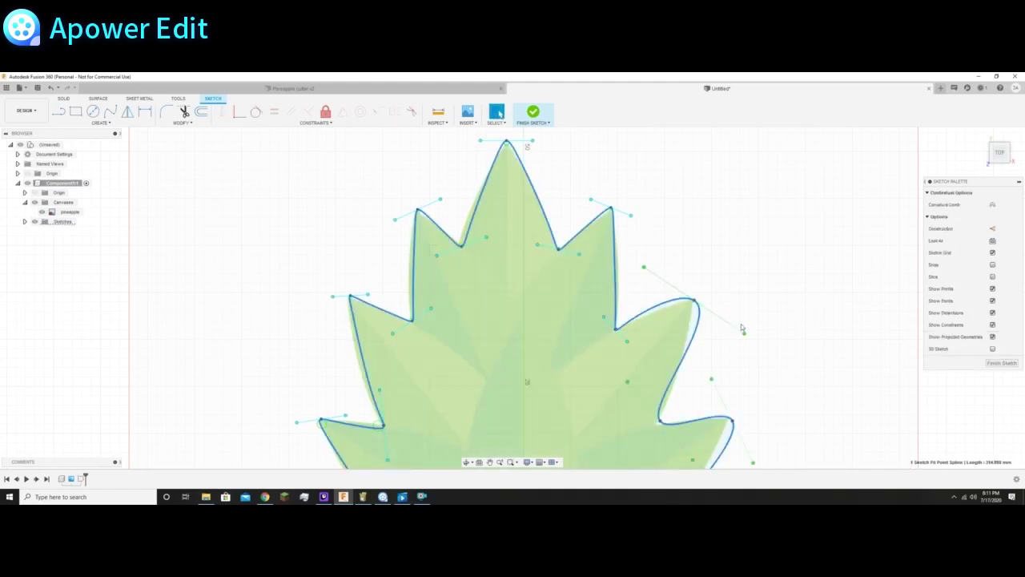
left_click_drag(743, 334, 708, 315)
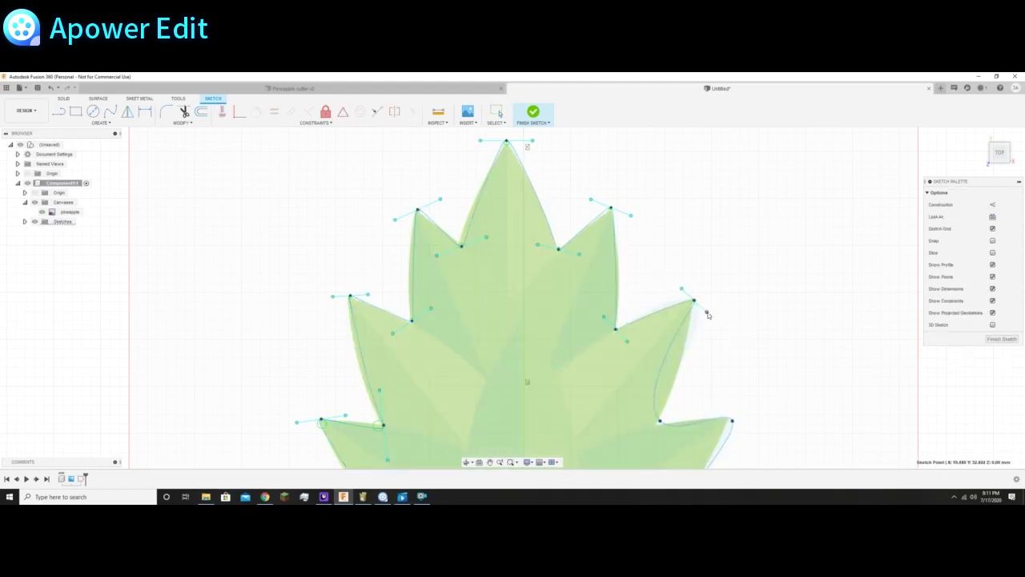
Step: Shorten and angle the tangent handle at the notch above the lowest right leaf, and move its fit point onto the outline
left_click(677, 426)
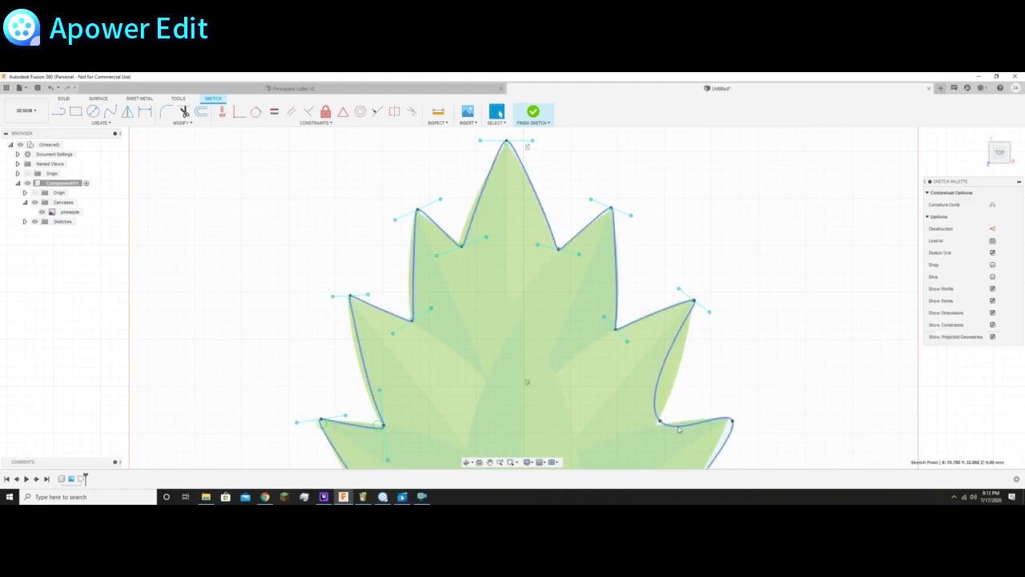
left_click_drag(605, 369, 642, 402)
left_click(661, 421)
left_click(652, 411)
left_click(652, 411)
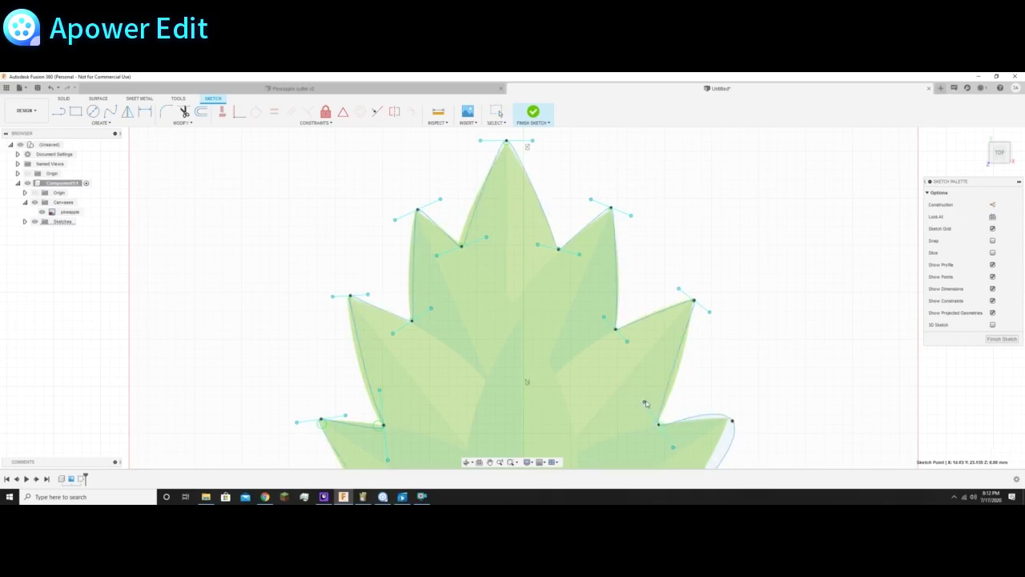
left_click(662, 395)
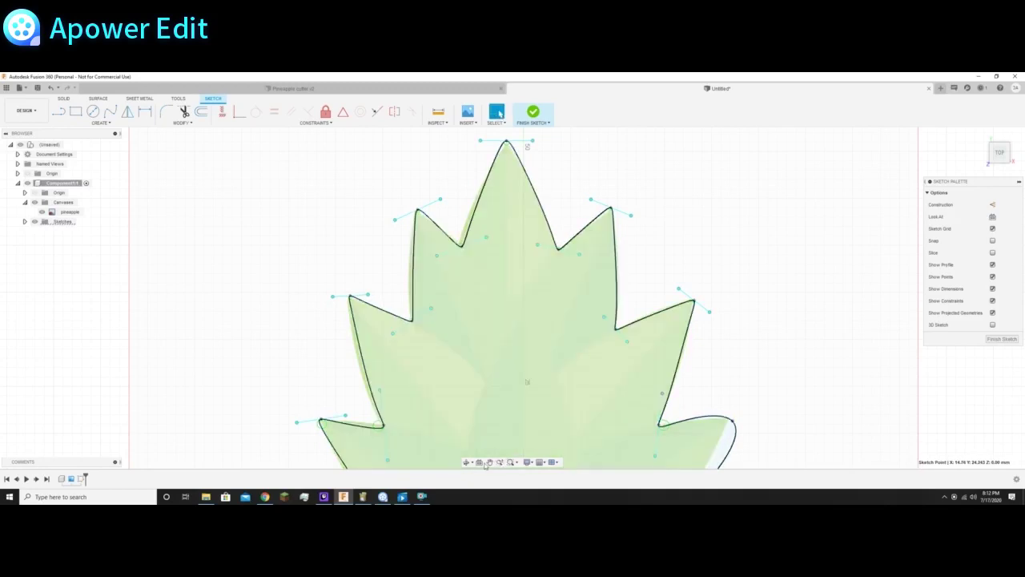
Step: Fit the lowest right leaf's tip to the outline with a short tangent handle, and angle the handle where the crown's right side meets the body
left_click(490, 463)
mouse_move(615, 434)
left_mouse_down()
mouse_move(540, 288)
mouse_move(503, 272)
left_mouse_up()
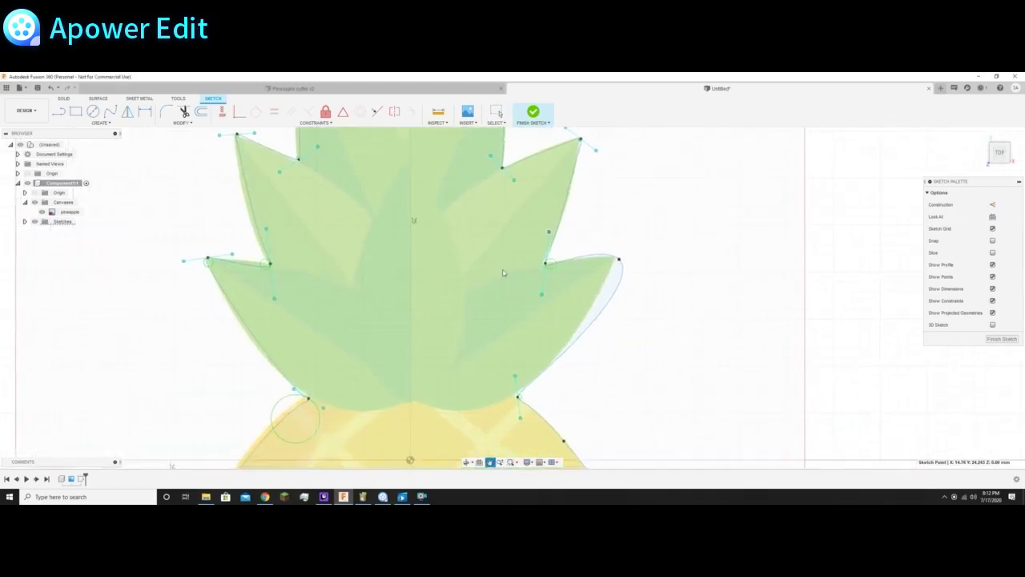
left_click(497, 112)
left_click(603, 258)
left_click(603, 258)
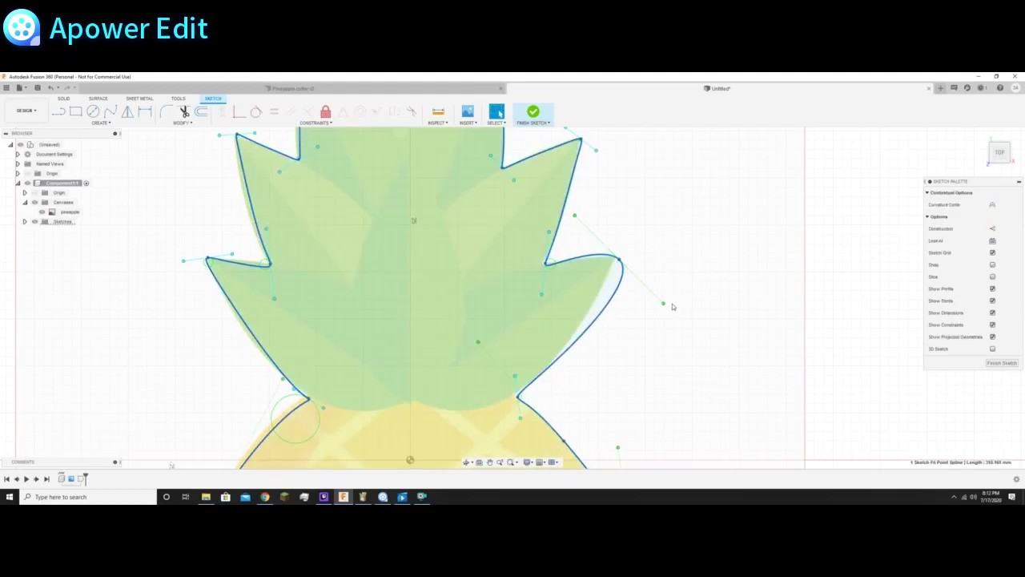
left_click_drag(663, 304, 616, 254)
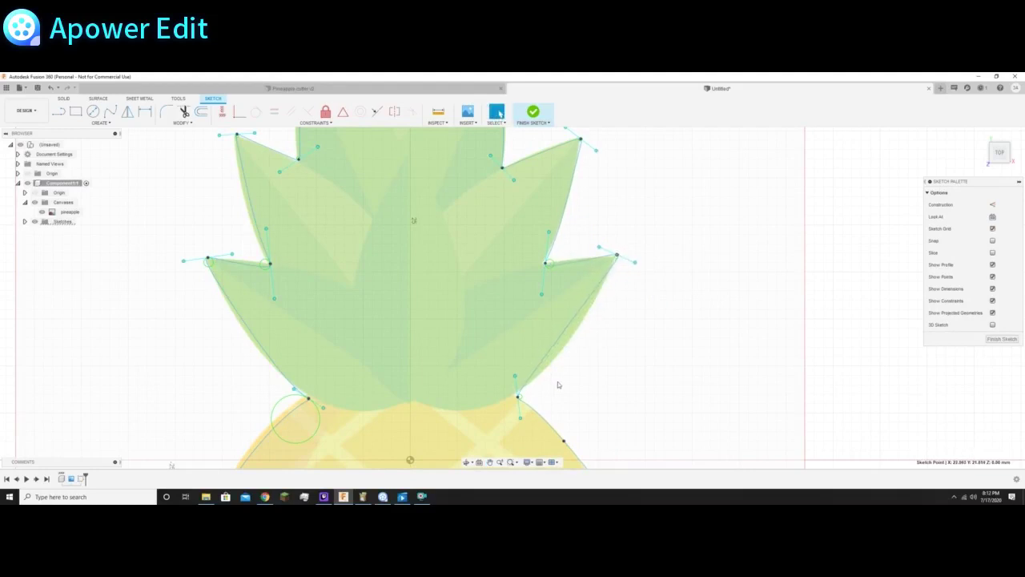
left_click_drag(637, 265, 646, 261)
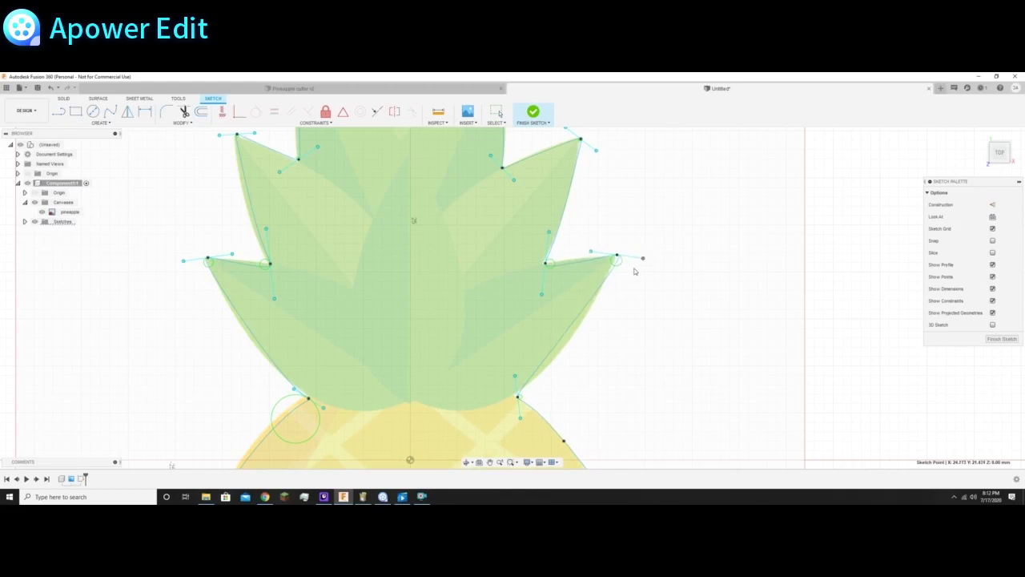
mouse_move(521, 417)
left_mouse_down()
mouse_move(527, 425)
mouse_move(507, 423)
left_mouse_up()
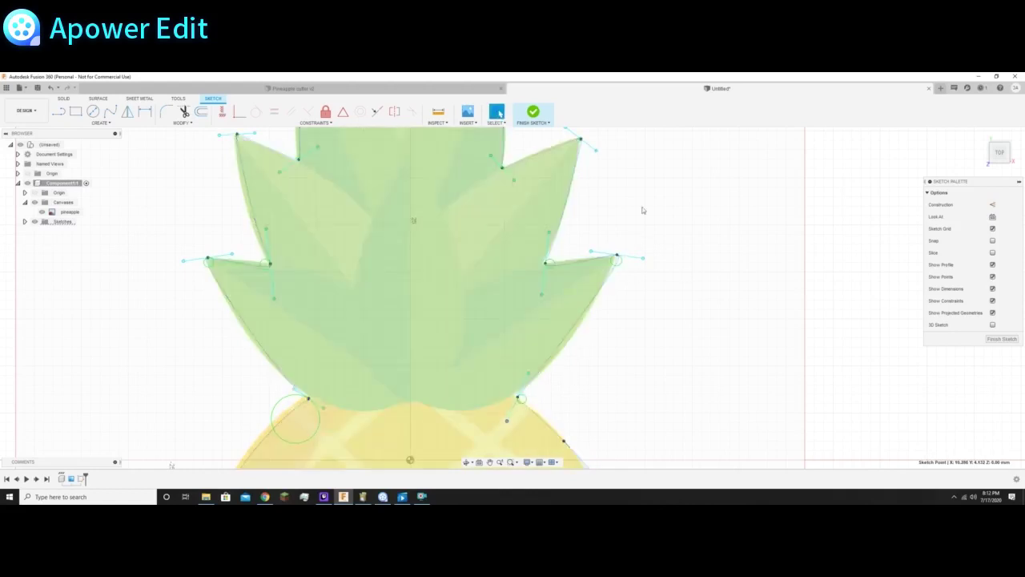
Step: Move the body's upper left fit point up toward the crown and its right side fit point down to follow the outline
left_click(489, 462)
mouse_move(502, 456)
left_mouse_down()
mouse_move(411, 322)
mouse_move(418, 298)
left_mouse_up()
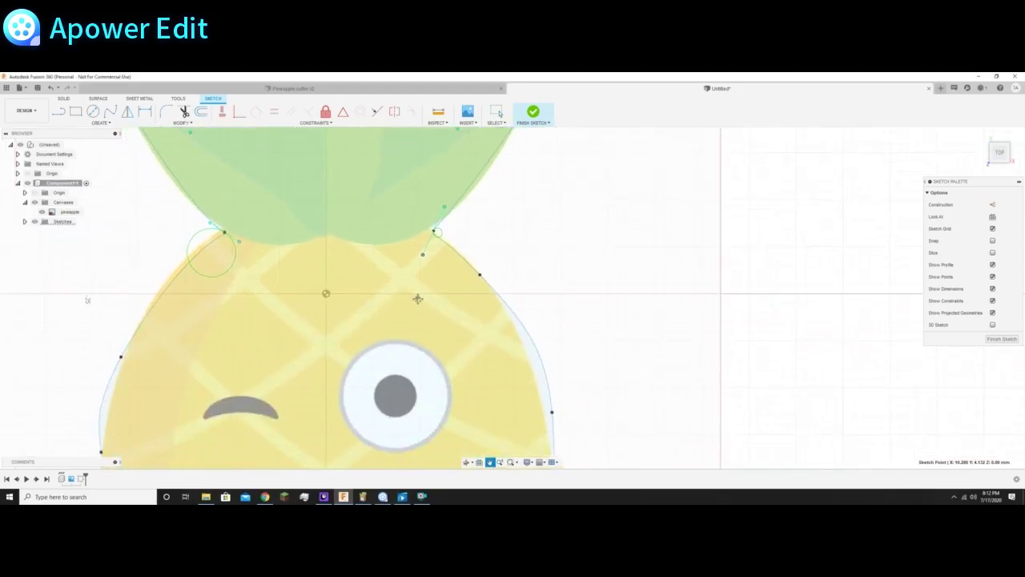
scroll(267, 352, "down", 2)
left_click_drag(278, 378, 382, 303)
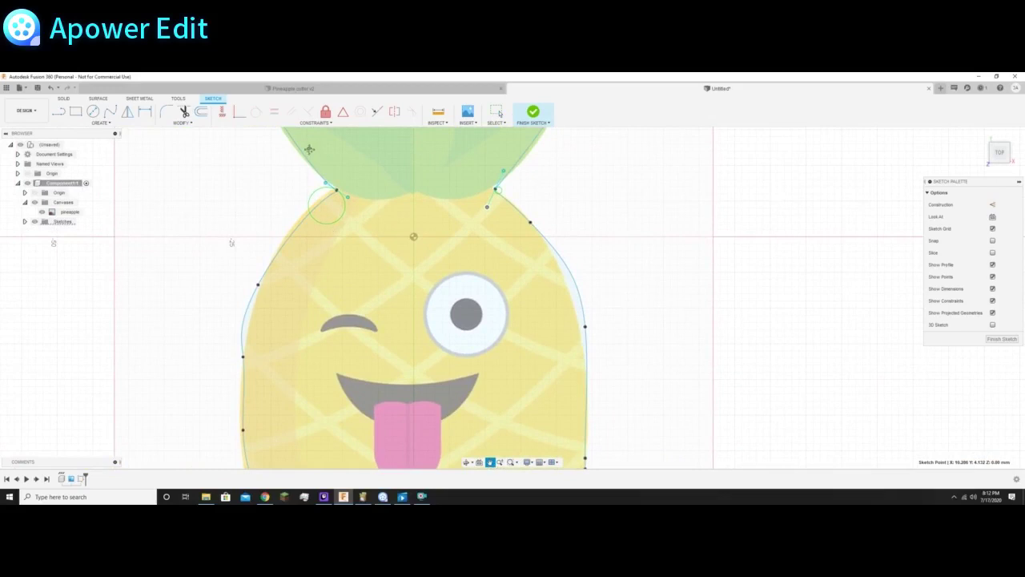
left_click(497, 112)
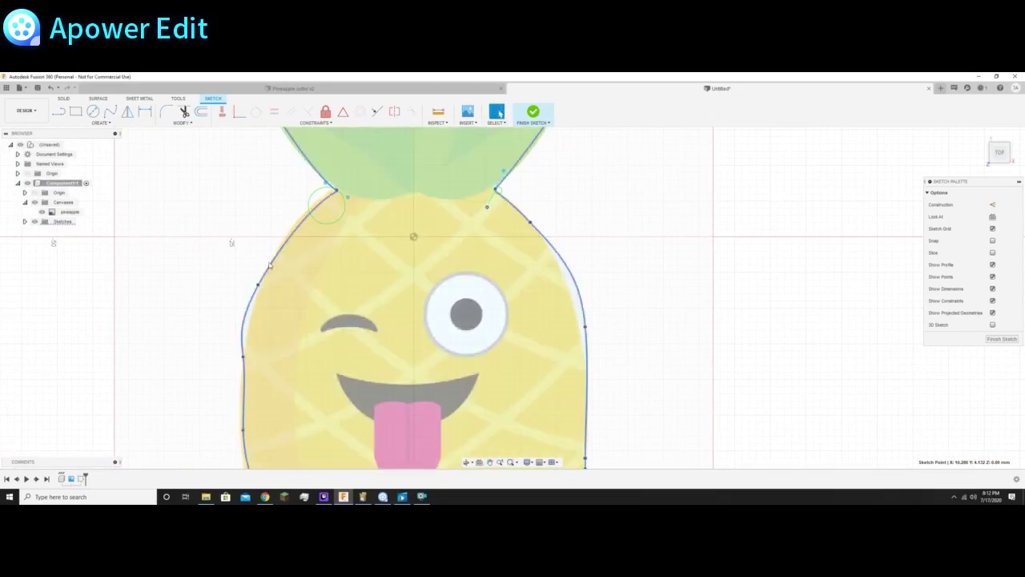
left_click(273, 265)
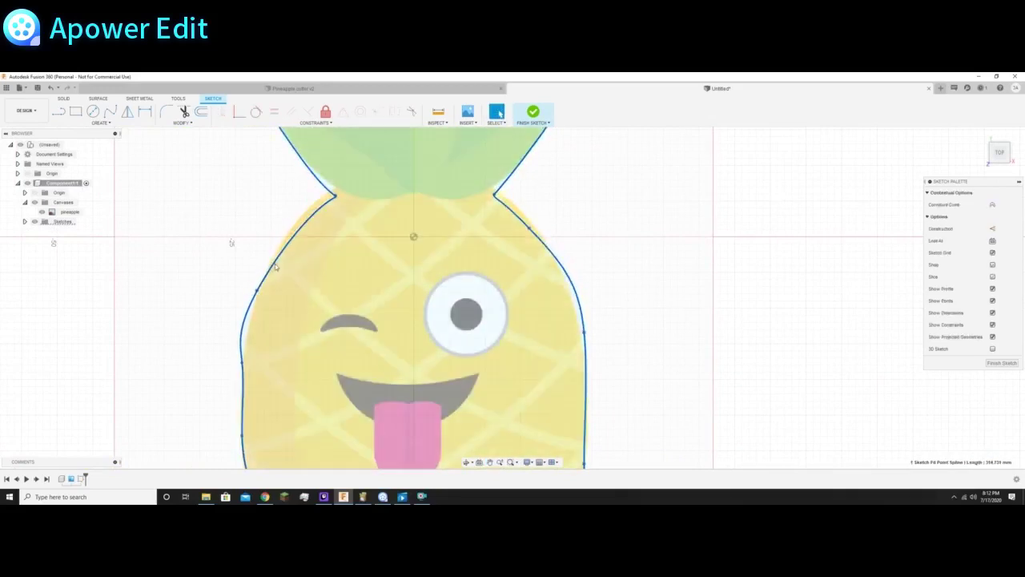
left_click(260, 284)
left_click_drag(259, 284, 295, 221)
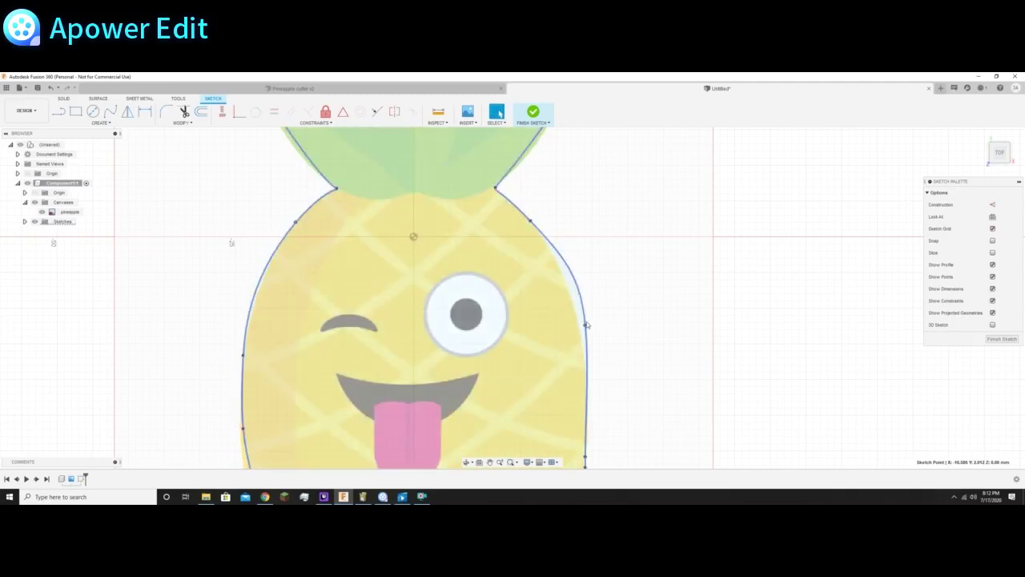
left_click_drag(584, 326, 586, 398)
Step: Move the two fit points on the body's lower left side onto the outline
left_click(489, 462)
left_click_drag(651, 426, 659, 276)
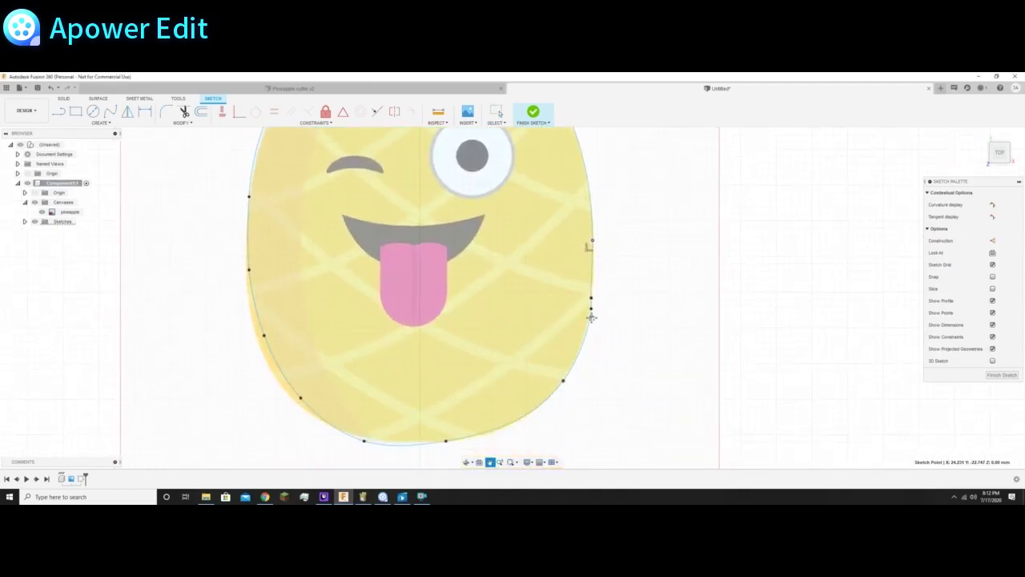
left_click(497, 113)
left_click(489, 462)
mouse_move(573, 409)
left_mouse_down()
mouse_move(591, 376)
mouse_move(612, 412)
mouse_move(579, 411)
left_mouse_up()
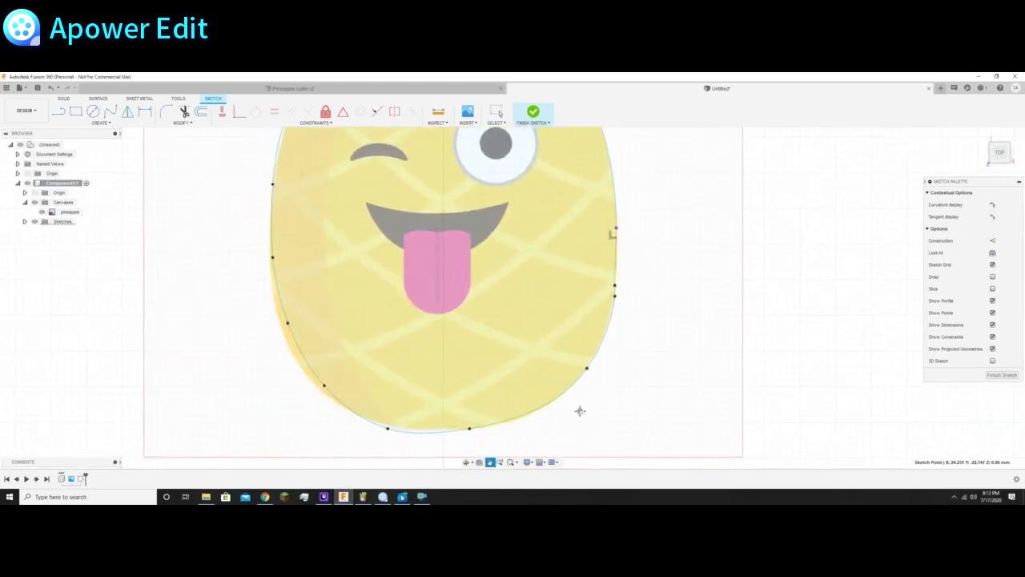
left_click(499, 113)
left_click_drag(287, 326, 288, 339)
left_click_drag(272, 258, 269, 257)
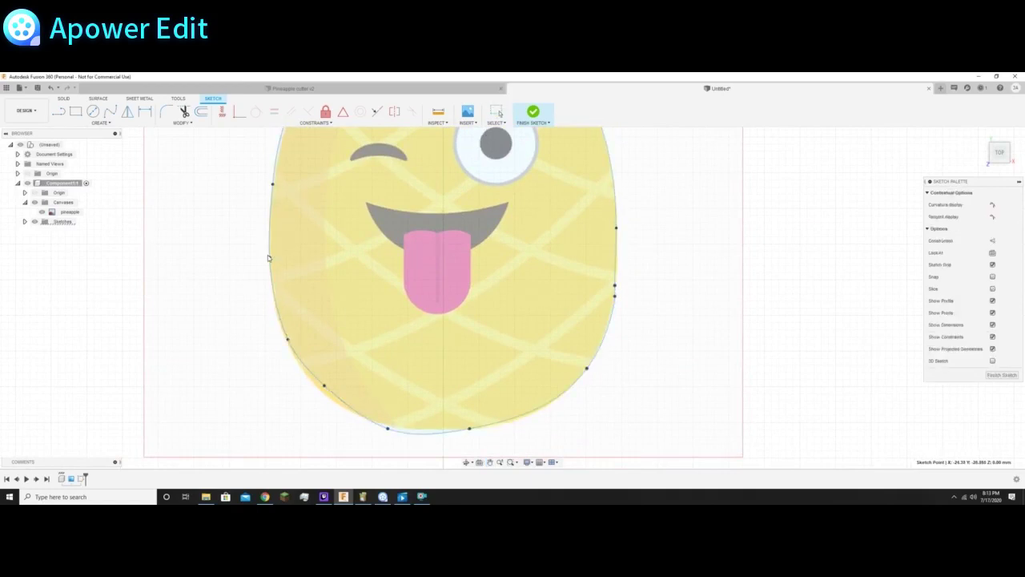
Step: Adjust the fit points at the body's lower left curve, right side and bottom edge to match the outline
left_click_drag(322, 386, 326, 398)
left_click_drag(615, 285, 616, 272)
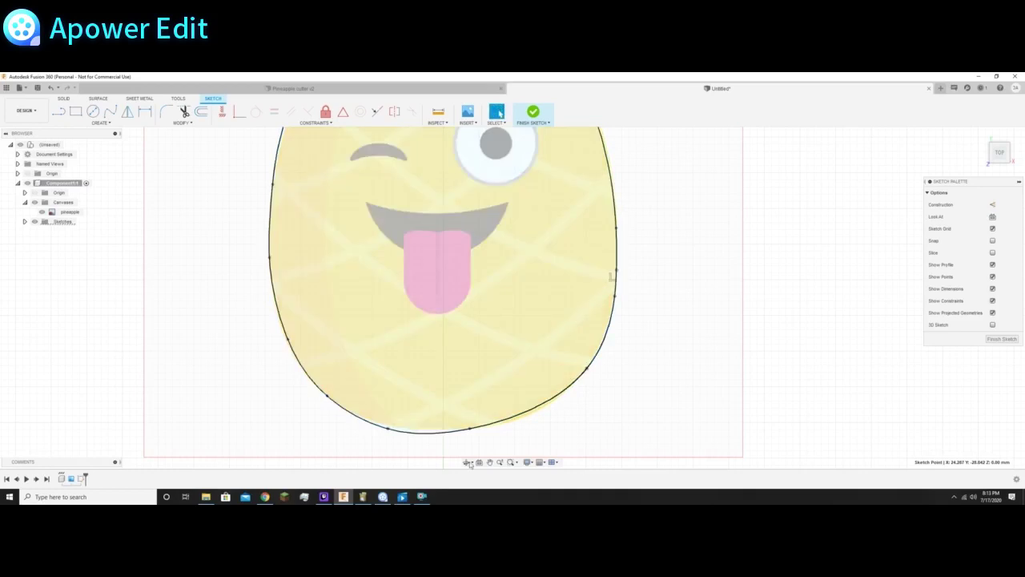
left_click_drag(469, 430, 506, 426)
Step: Select the pineapple's interior to check that the spline encloses a profile, and finish the sketch
scroll(431, 197, "down", 5)
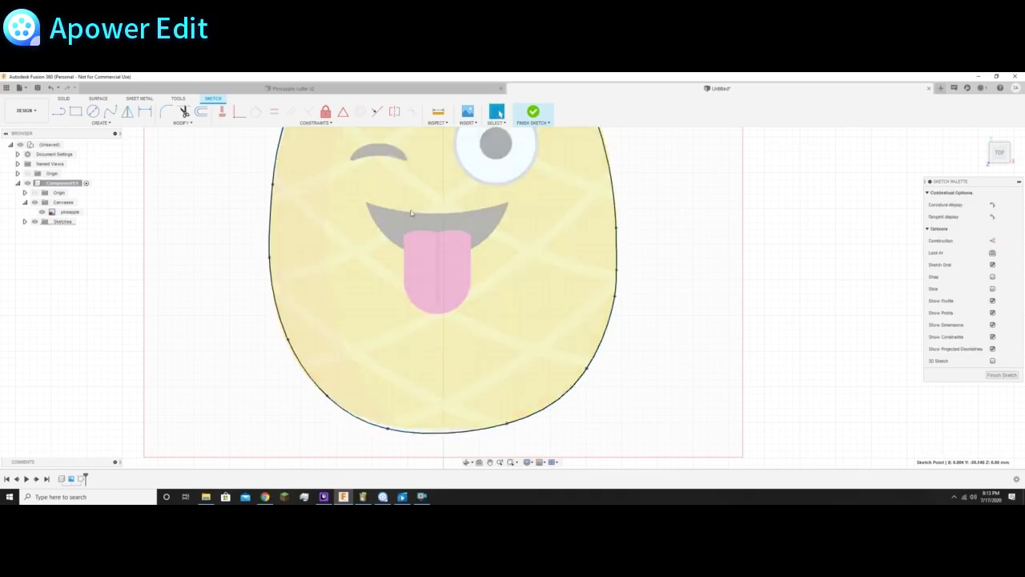
left_click(490, 462)
mouse_move(614, 229)
left_mouse_down()
mouse_move(624, 355)
mouse_move(608, 373)
left_mouse_up()
left_click(496, 111)
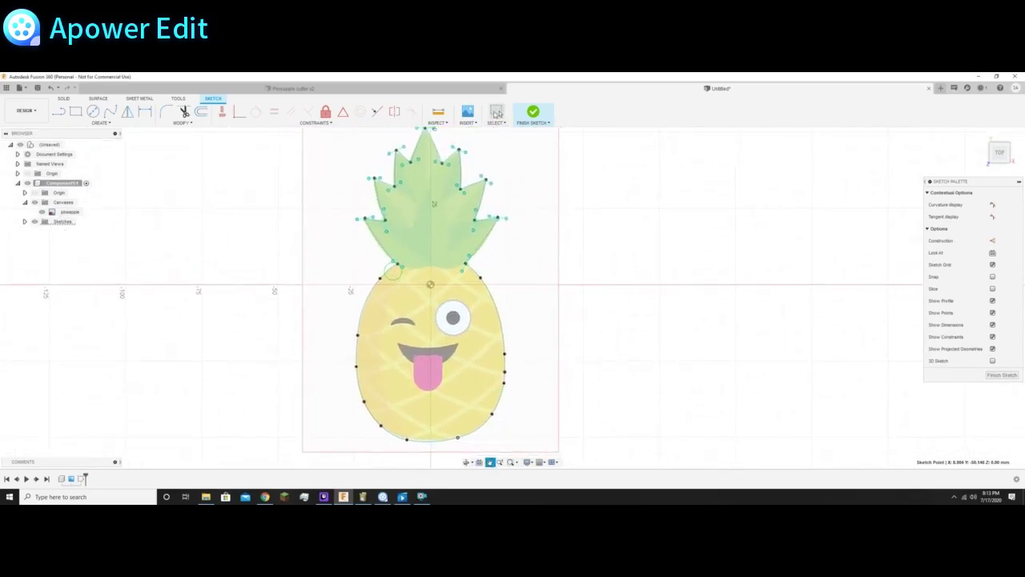
left_click(449, 225)
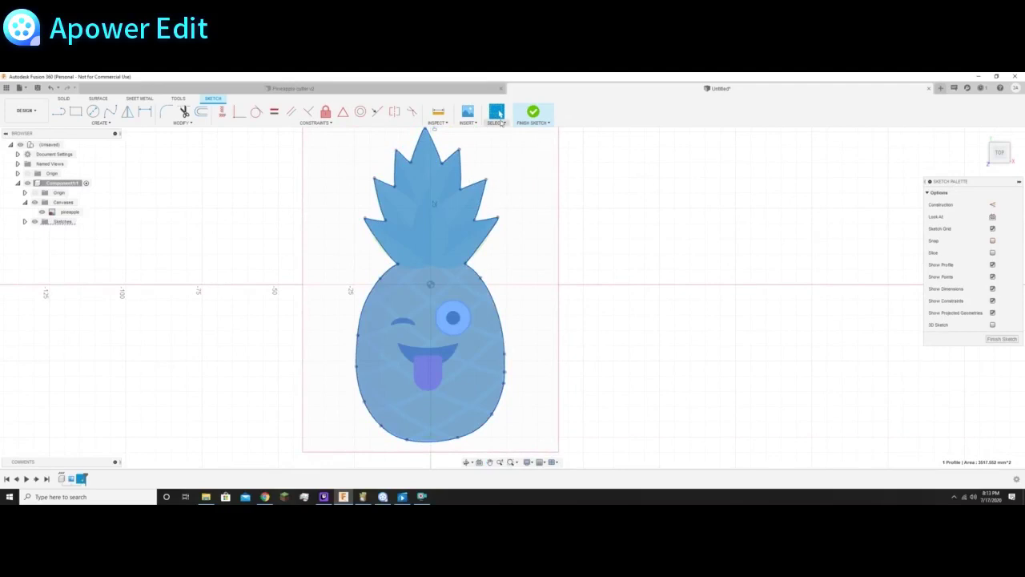
left_click(534, 113)
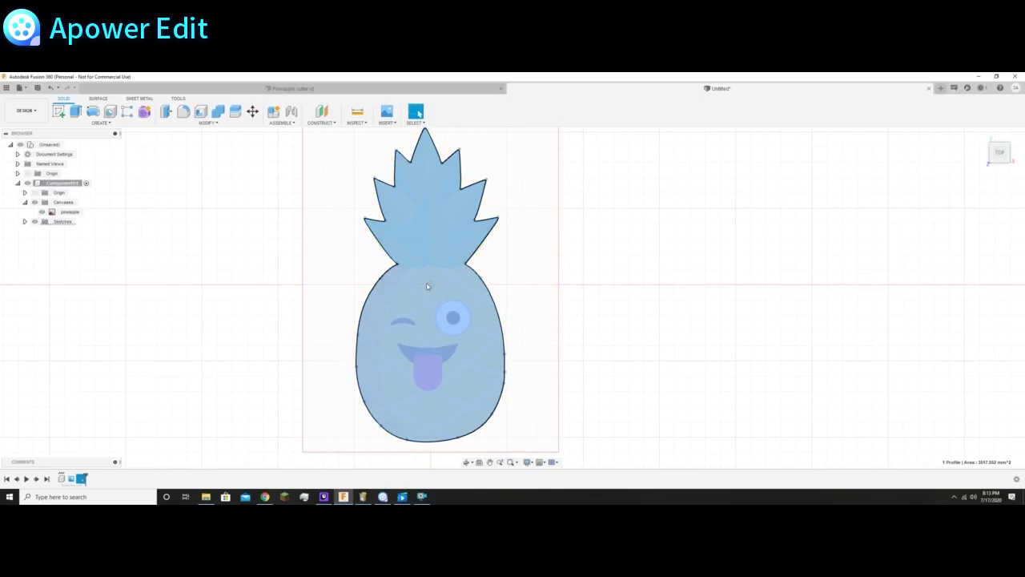
Step: Offset the pineapple spline outward by 0.8 mm
key("o")
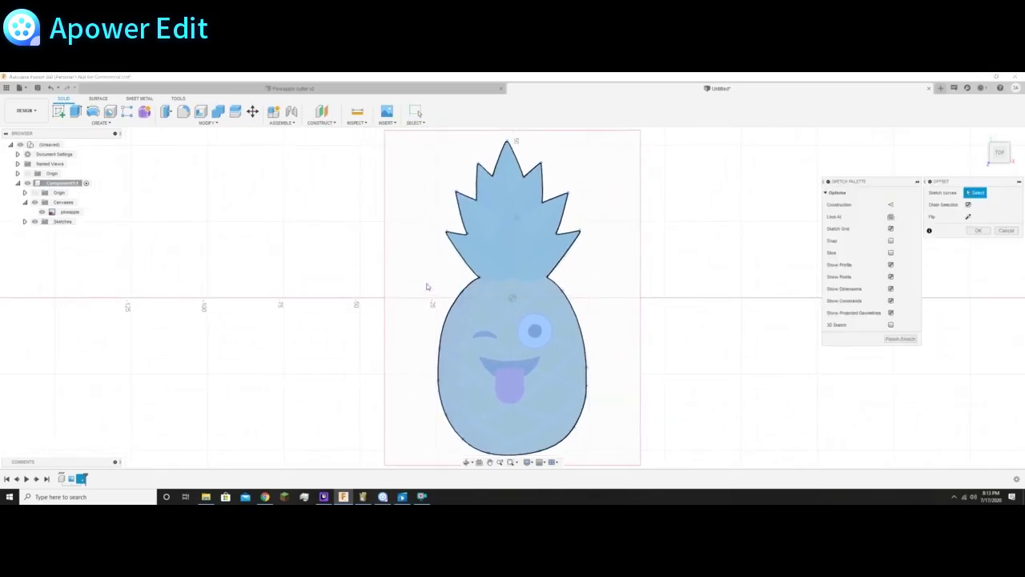
left_click(517, 154)
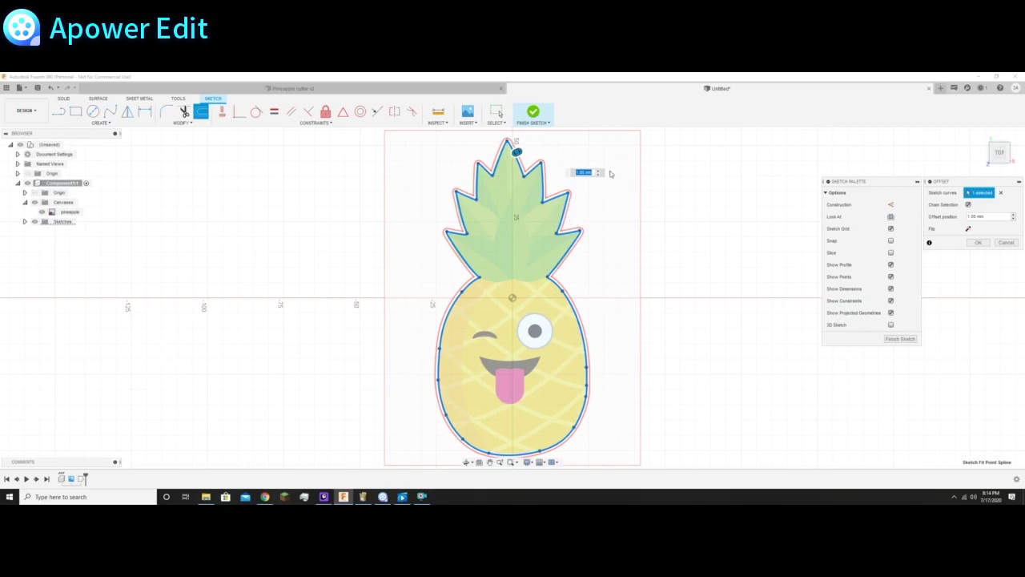
left_click(584, 173)
left_click_drag(585, 173, 574, 173)
type(".8")
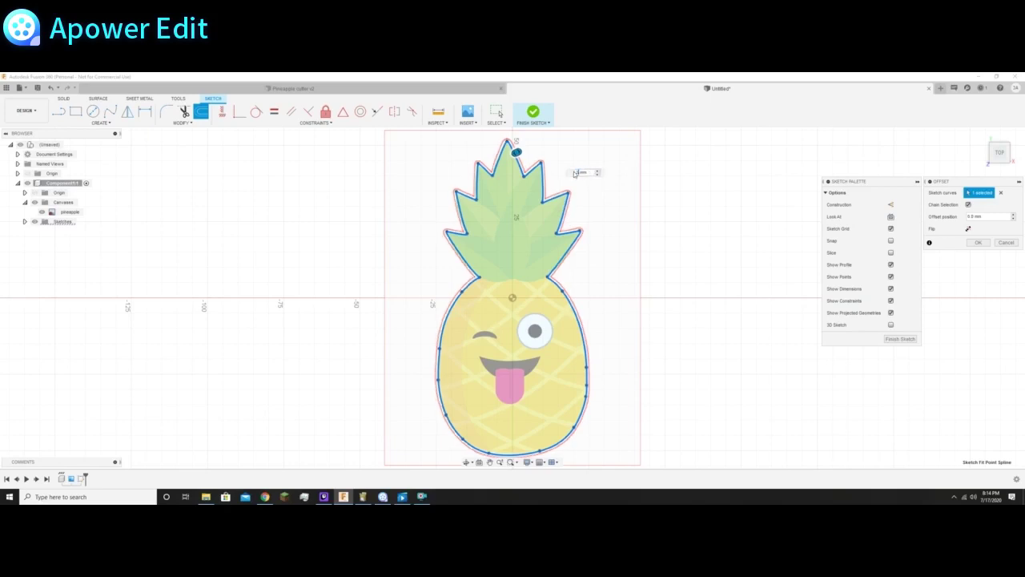
key("Return")
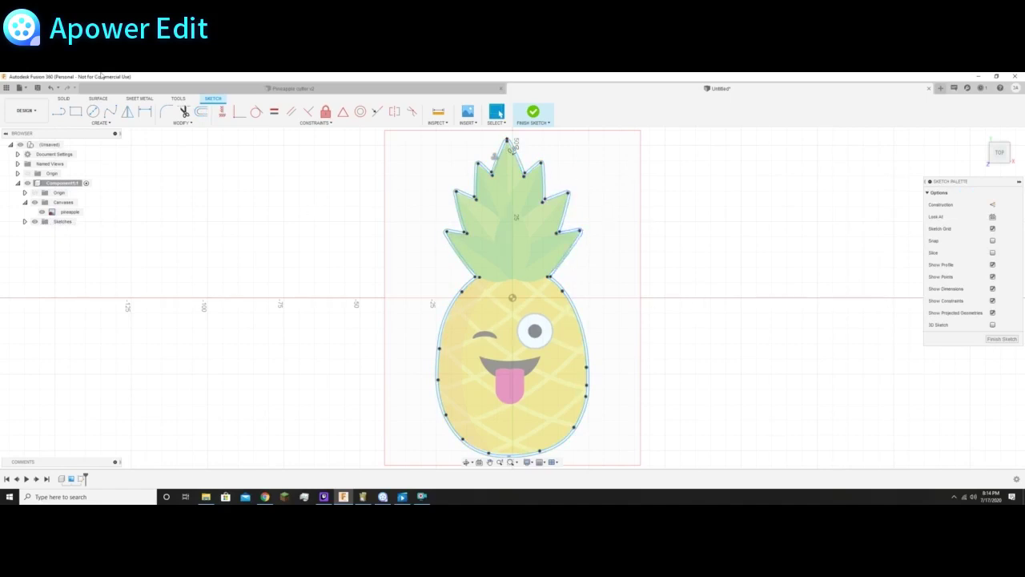
left_click(202, 114)
Step: Extrude the thin ring profile between the two pineapple outlines upward 20 mm as a new body
left_click(63, 98)
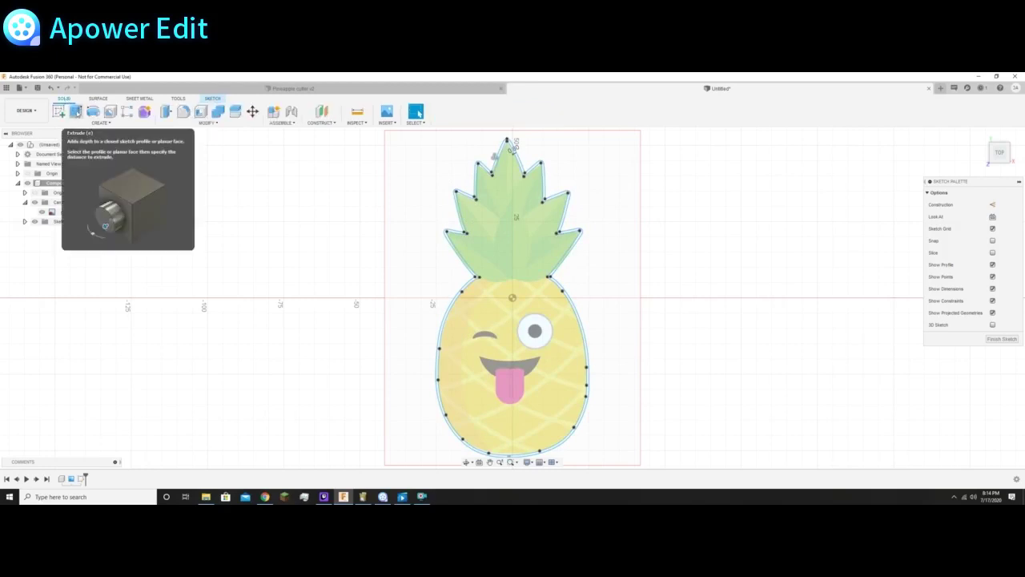
left_click(76, 112)
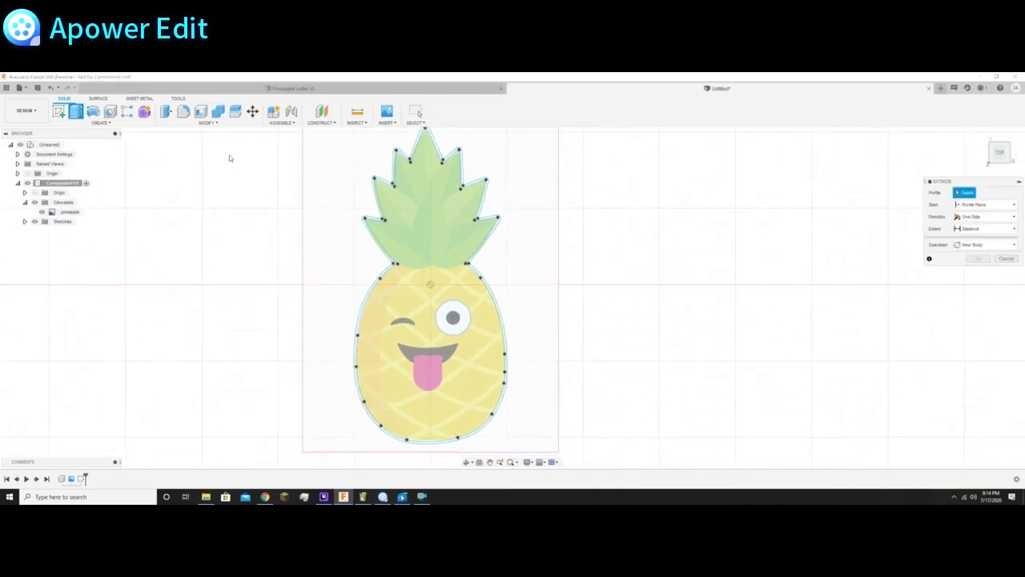
left_click(393, 188)
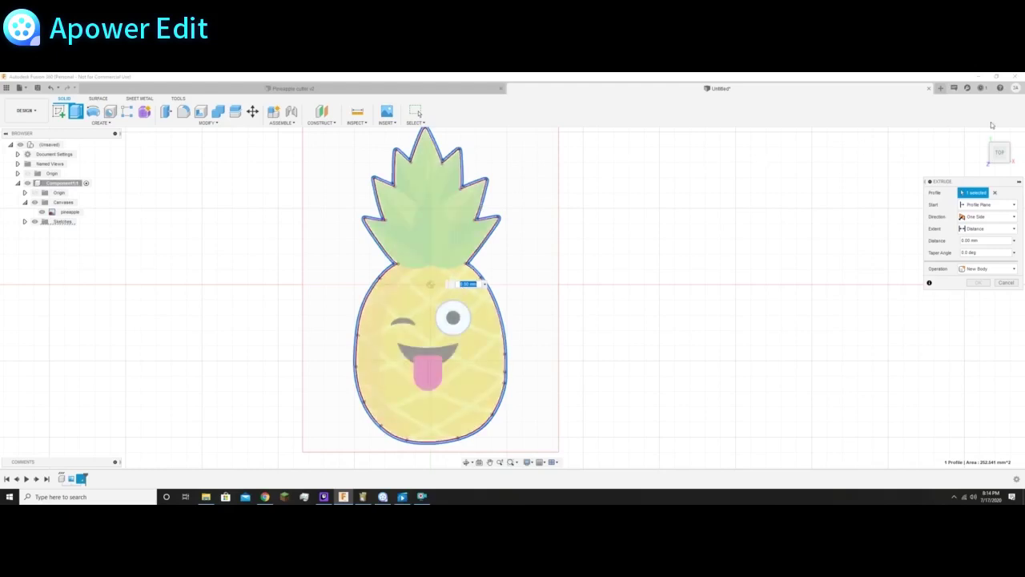
left_click(1001, 163)
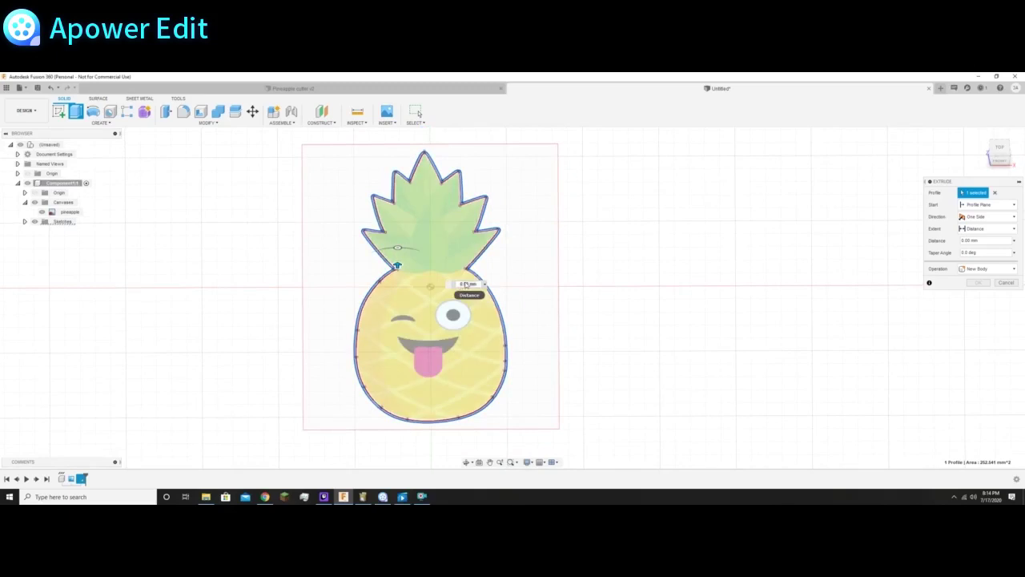
left_click(998, 153)
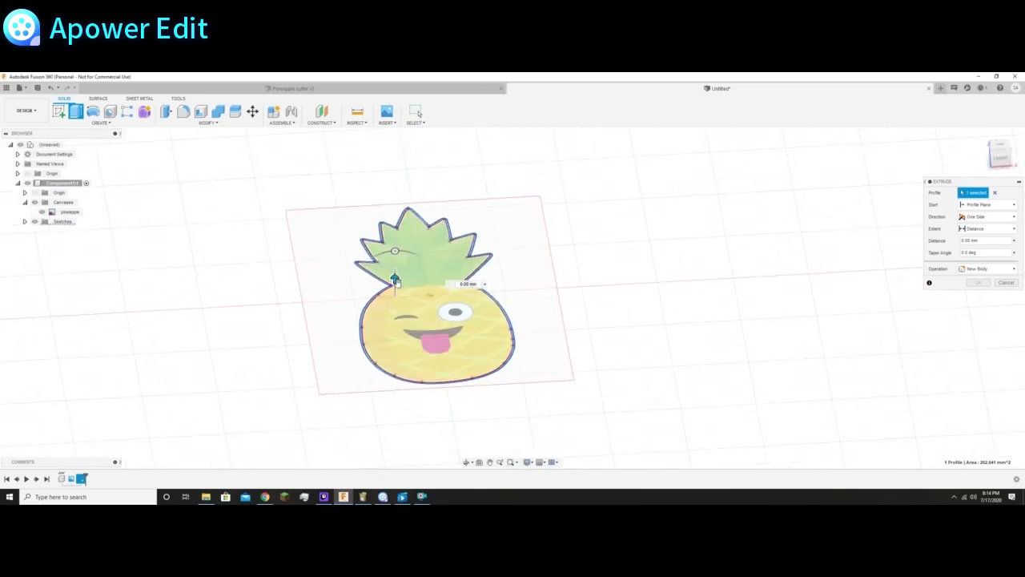
left_click_drag(394, 278, 402, 233)
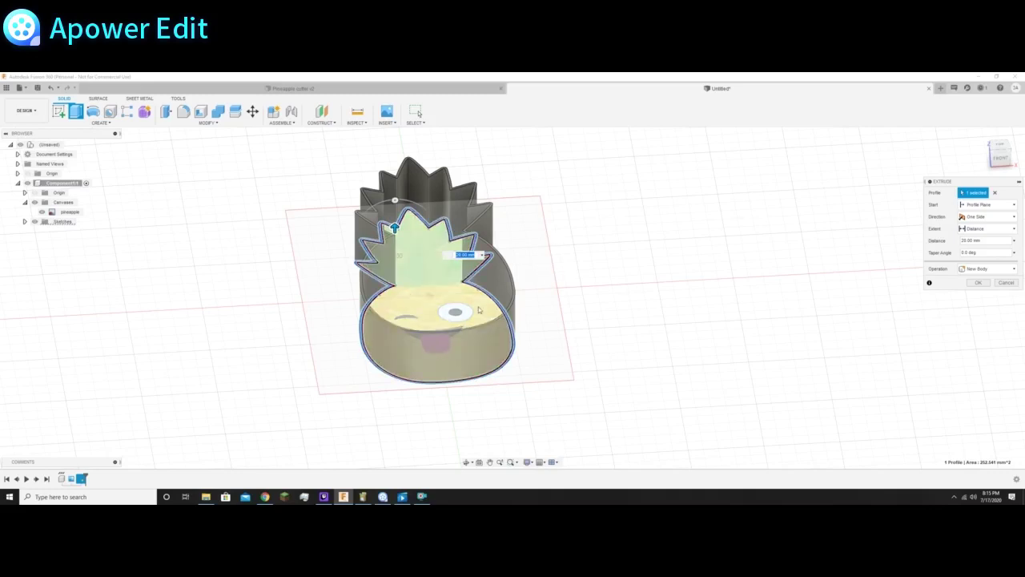
key("Return")
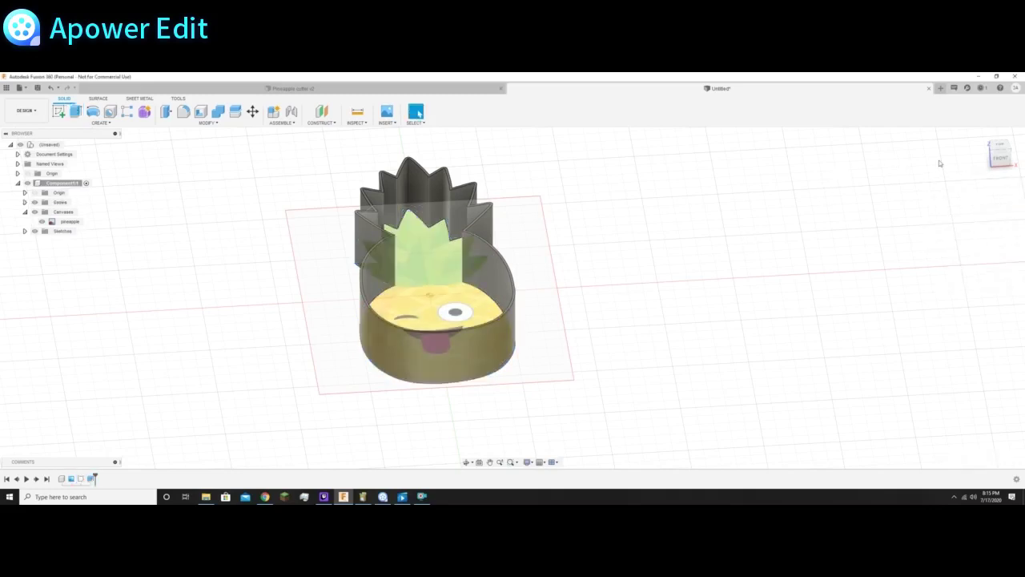
Step: Start an offset sketch on the underside face of the thin pineapple wall
left_click(1000, 147)
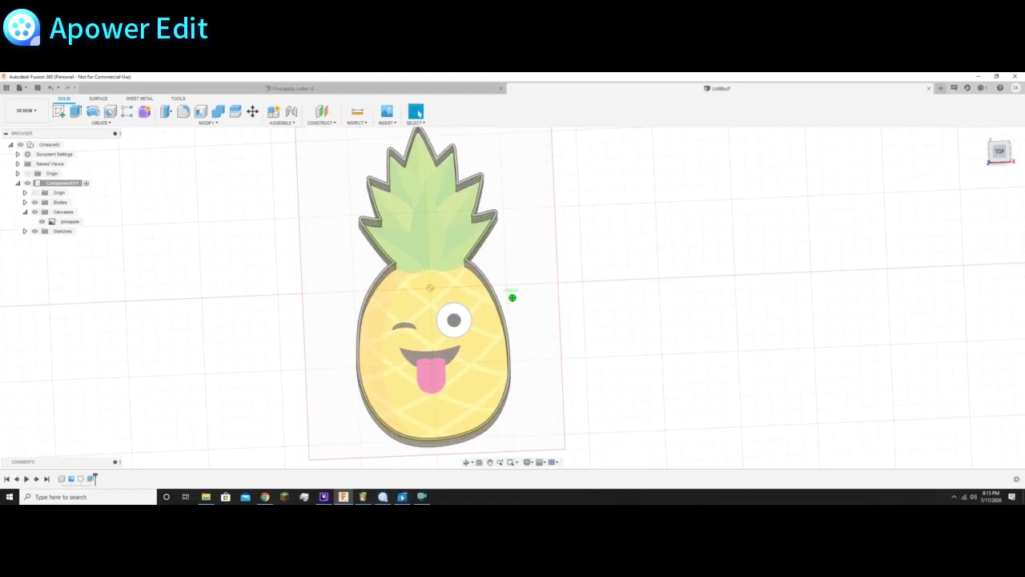
left_click(1000, 158)
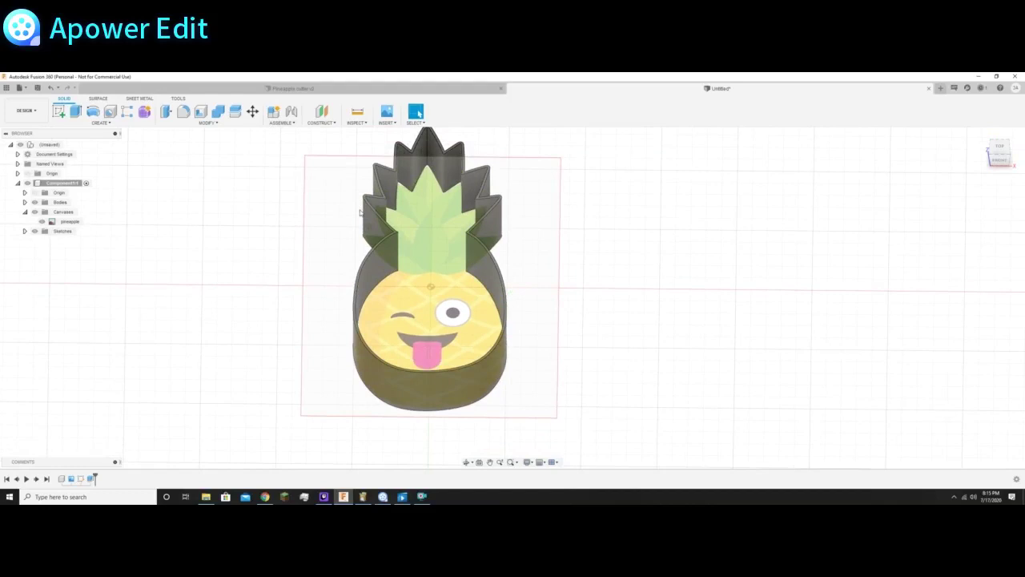
key("o")
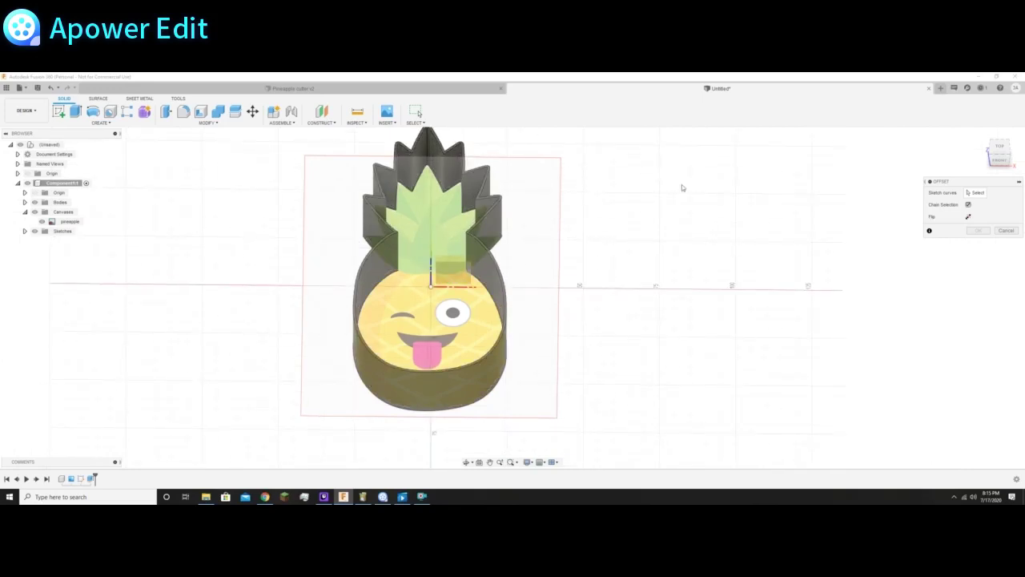
left_click(999, 154)
left_click_drag(1001, 144, 1002, 163)
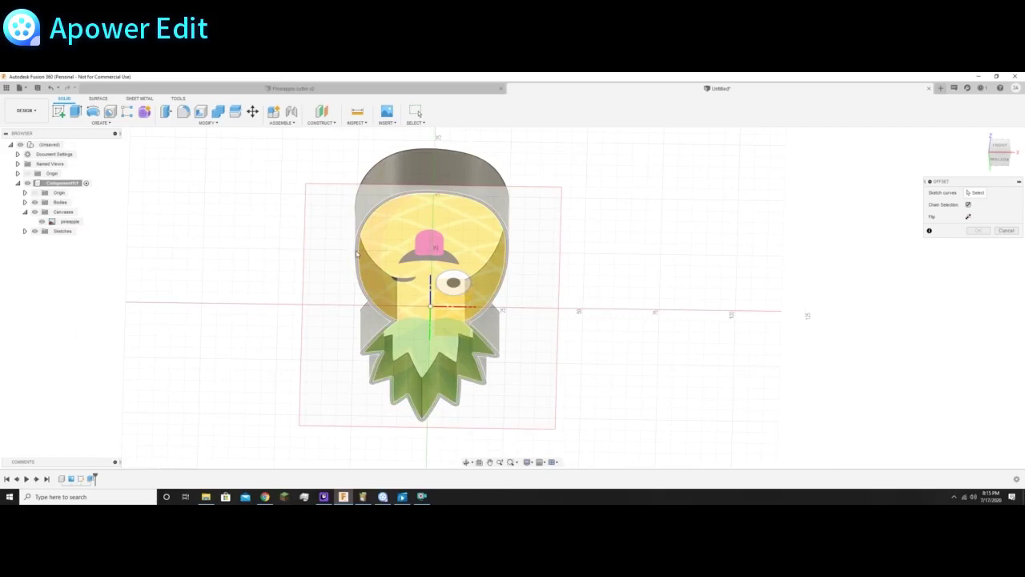
left_click(356, 253)
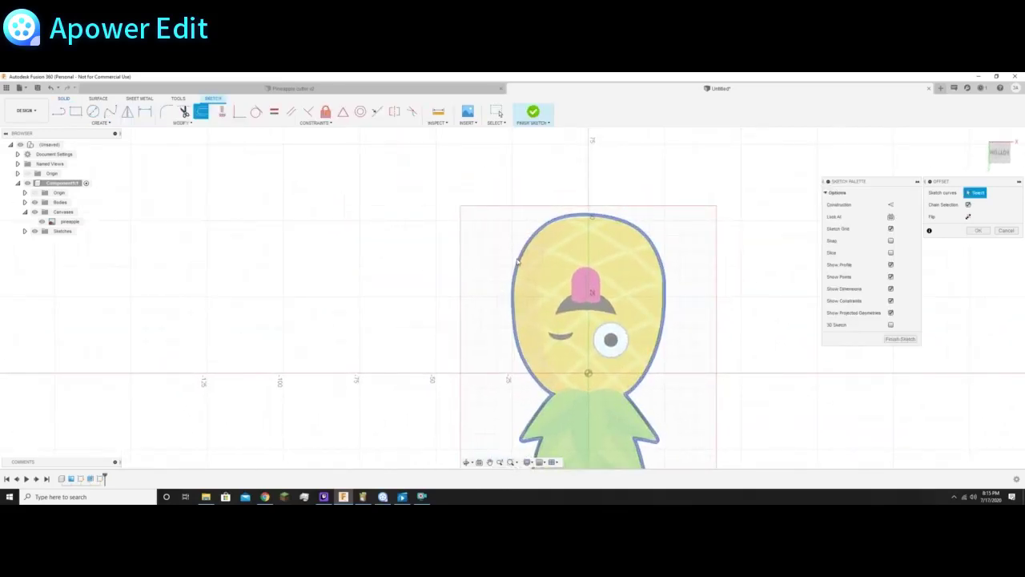
left_click(519, 260)
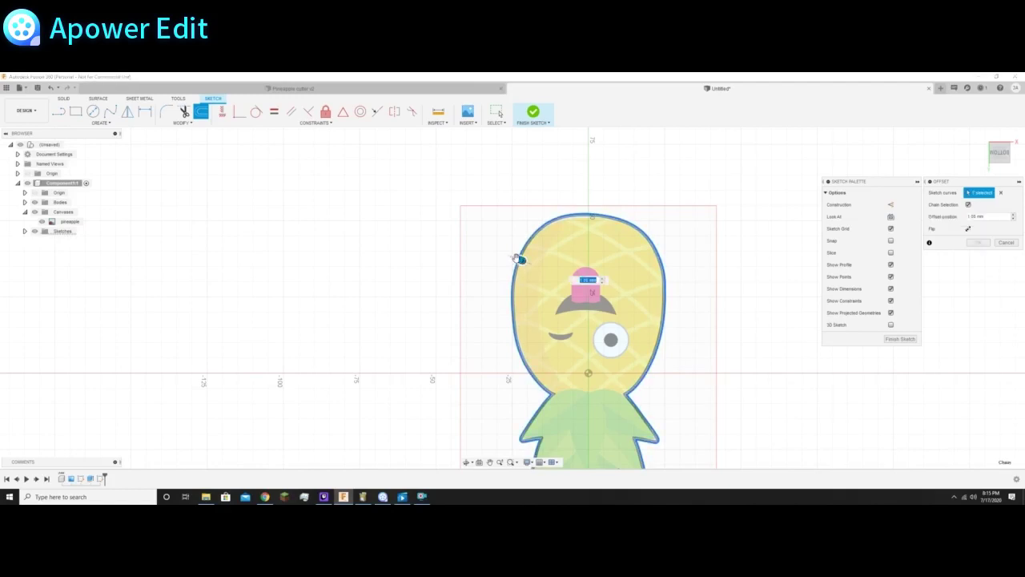
left_click(585, 280)
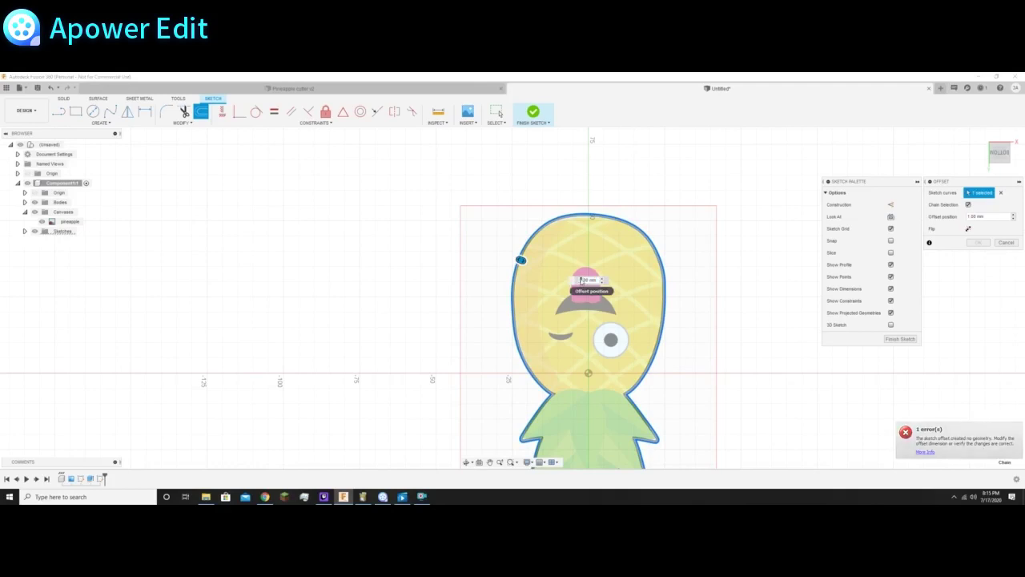
key("BackSpace")
type("5")
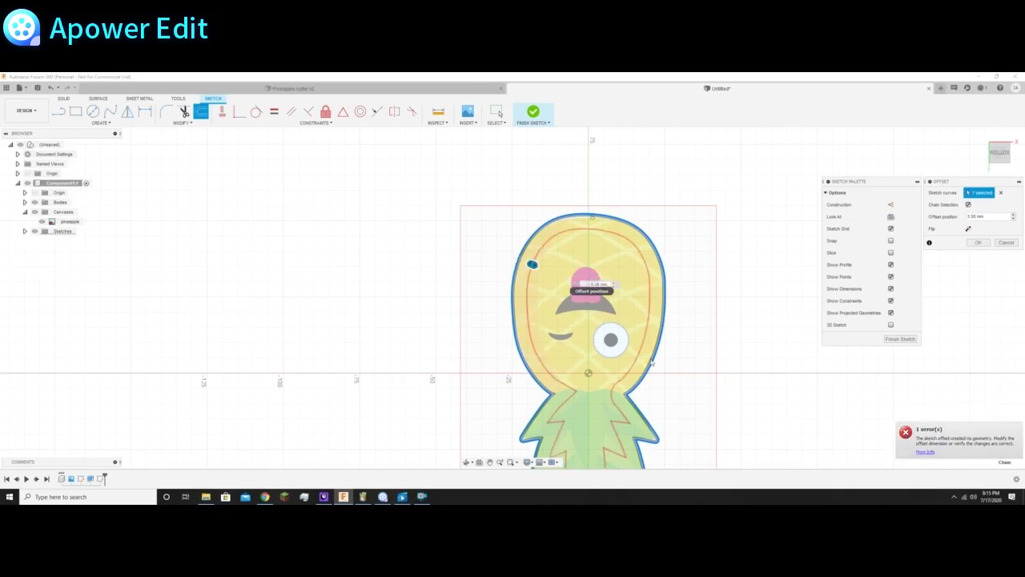
left_click_drag(532, 264, 512, 251)
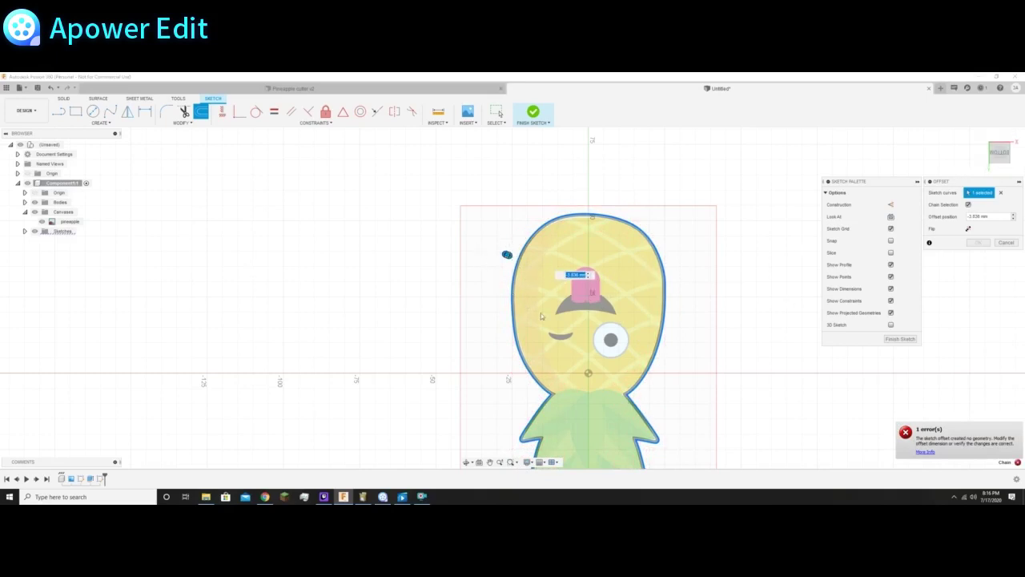
left_click(489, 462)
mouse_move(609, 435)
left_mouse_down()
mouse_move(566, 353)
mouse_move(542, 343)
left_mouse_up()
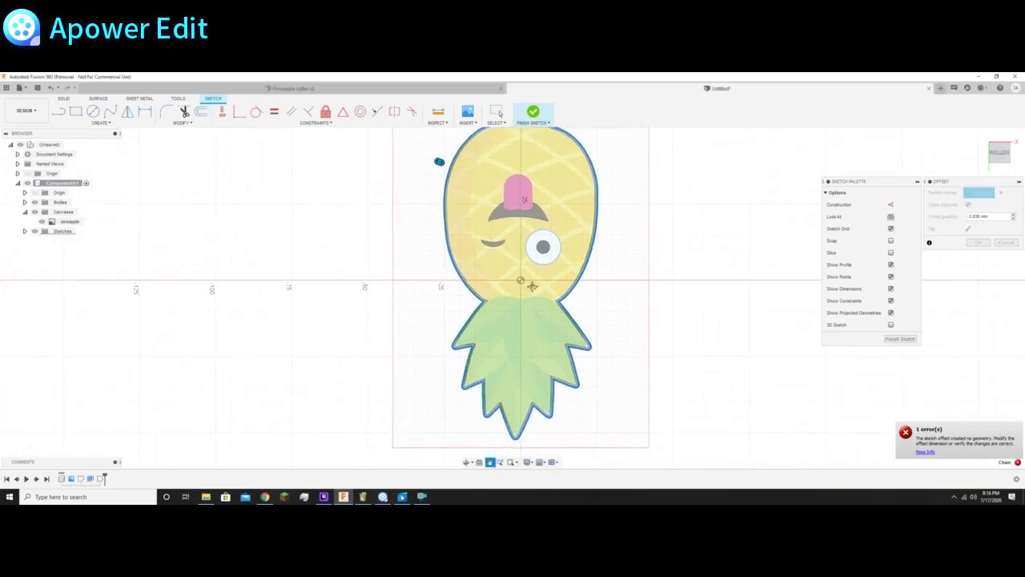
key("Escape")
key("Escape")
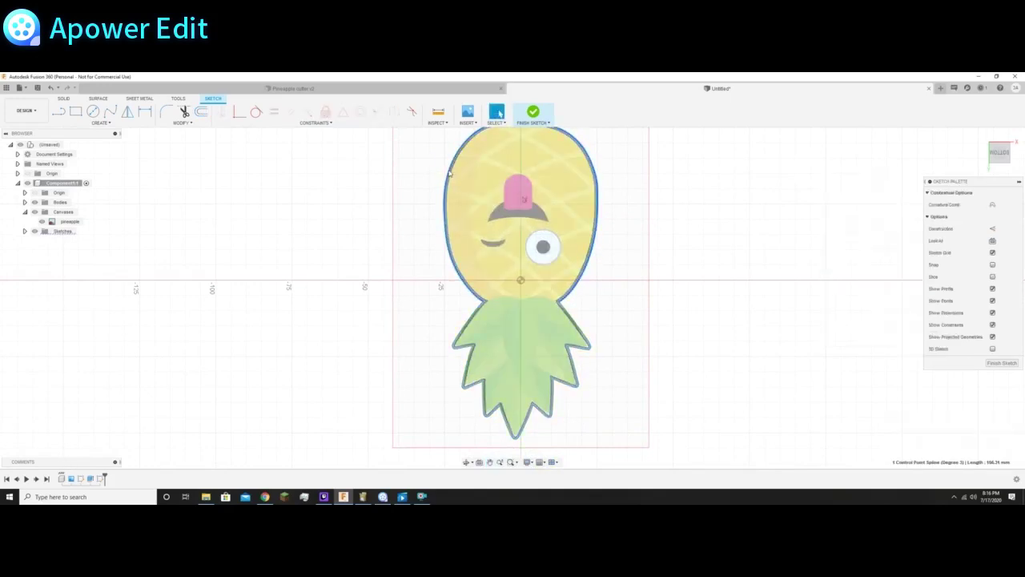
Step: Offset the individually selected curves of the outer pineapple outline outward by about 5 mm, with chain selection off
key("o")
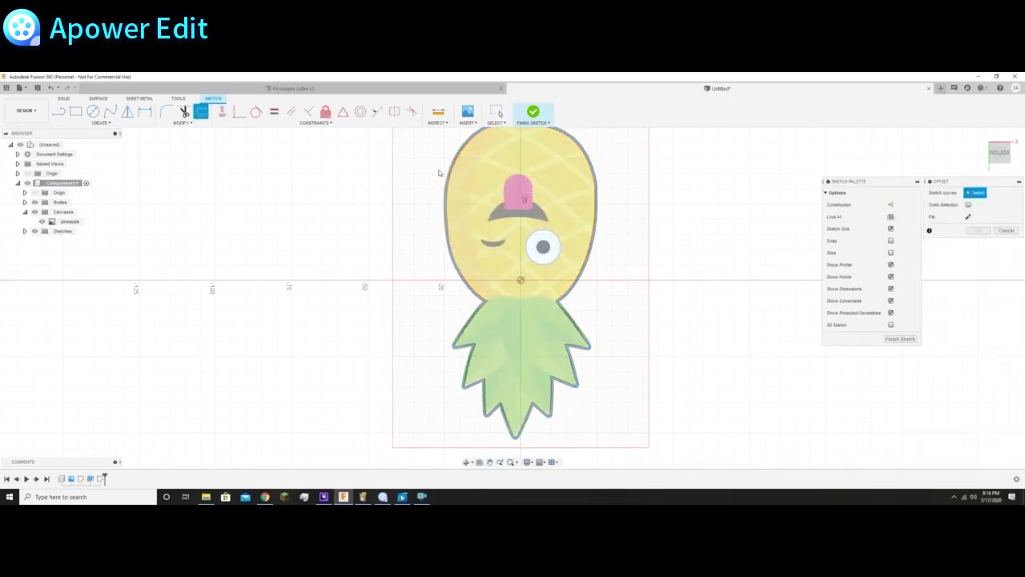
left_click(442, 168)
mouse_move(442, 167)
left_mouse_down()
mouse_move(423, 165)
mouse_move(433, 165)
left_mouse_up()
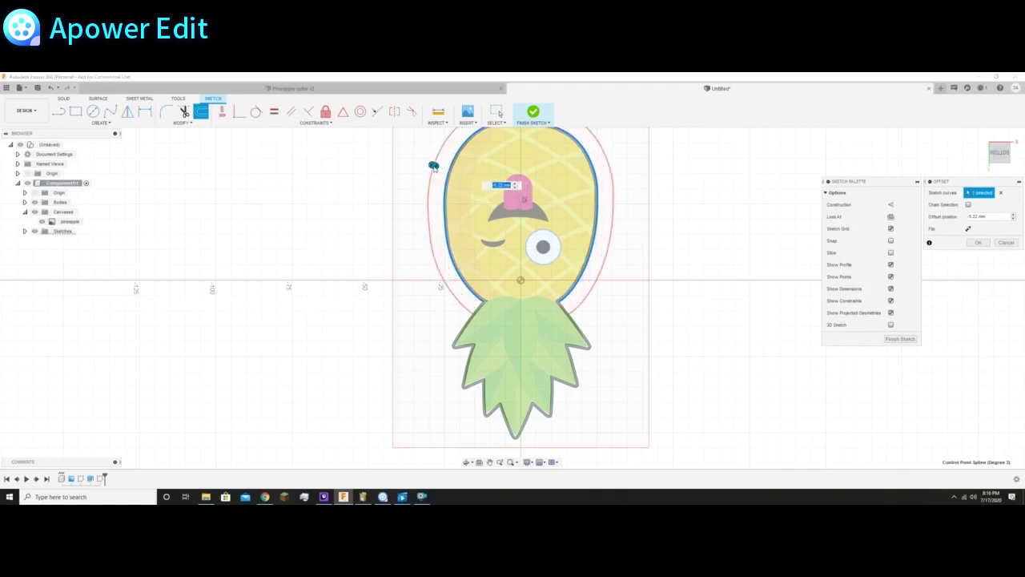
left_click(468, 325)
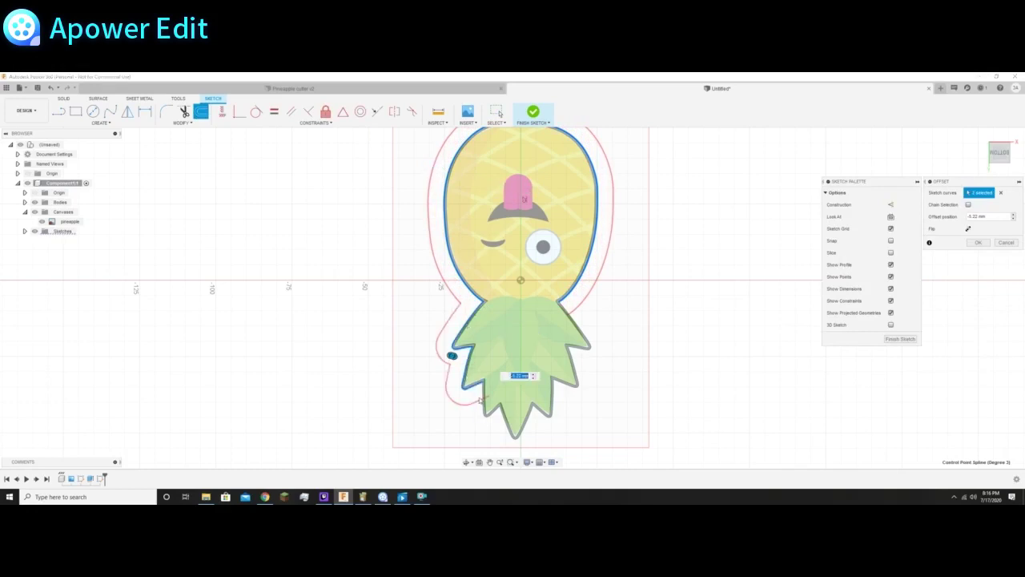
left_click(511, 435)
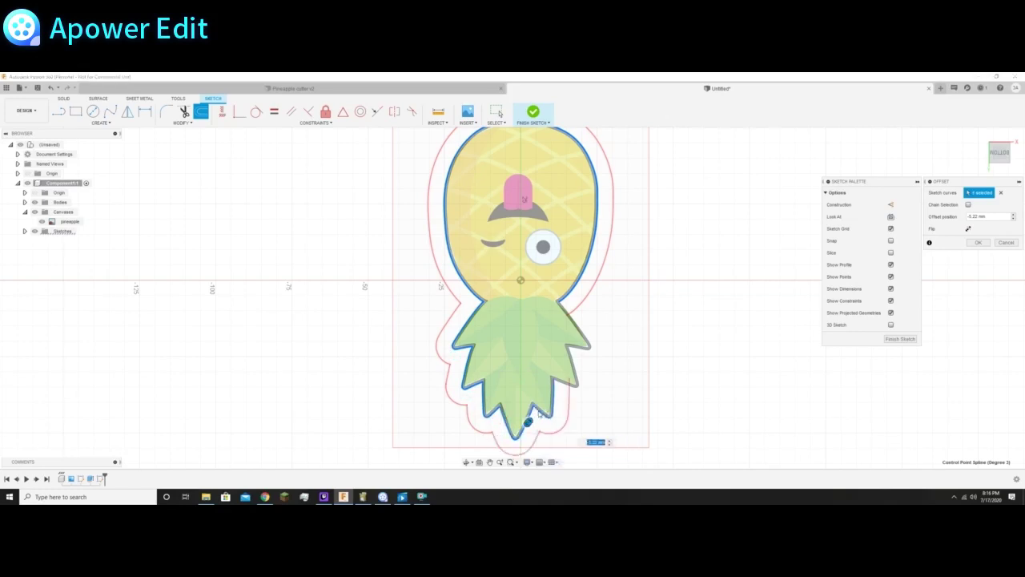
left_click(585, 354)
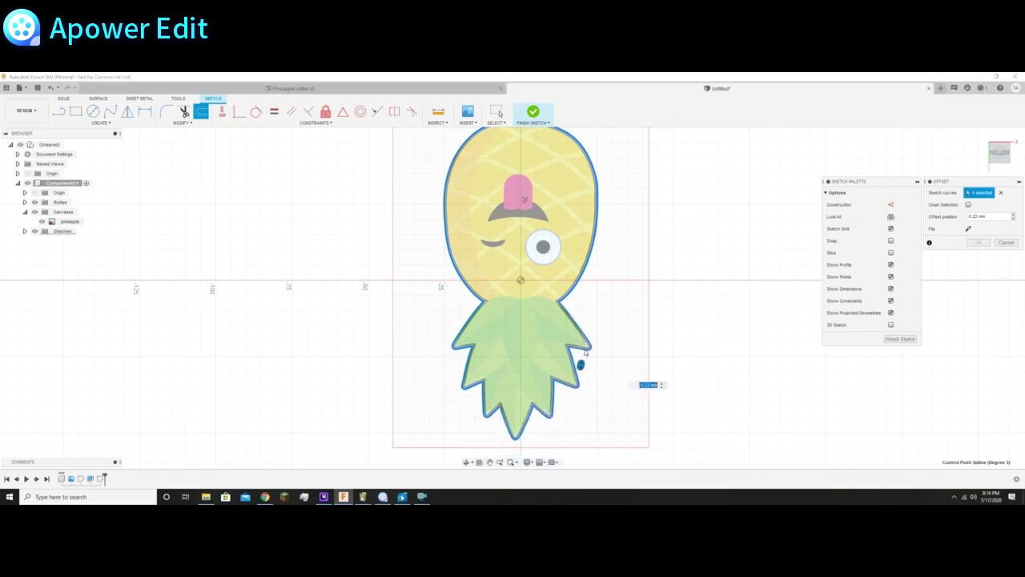
left_click_drag(580, 363, 587, 364)
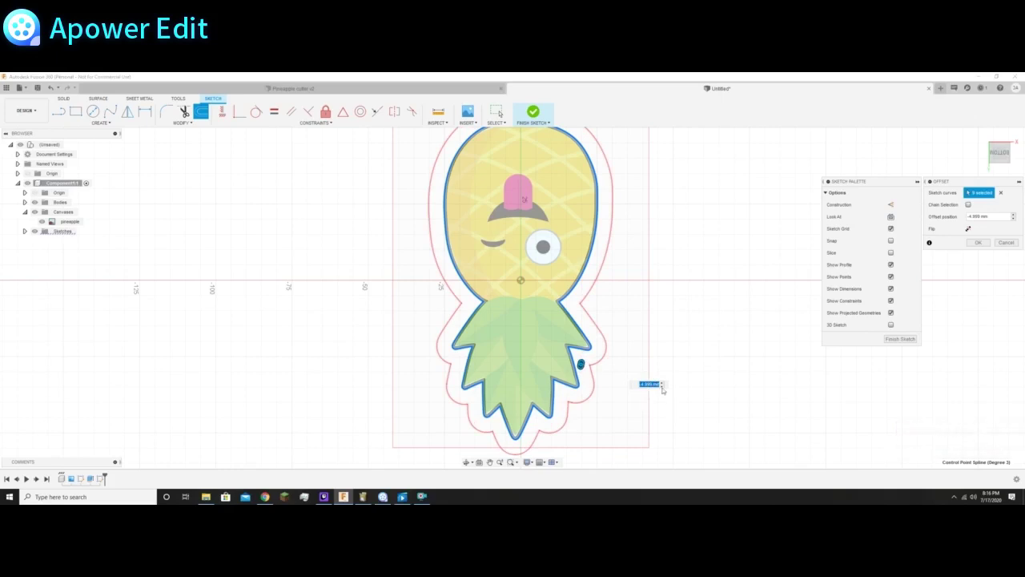
key("Return")
Step: Extrude the band profile between the pineapple wall and the new outer outline upward into a low base flange
left_click(998, 160)
middle_click_drag(512, 264, 518, 340, "shift")
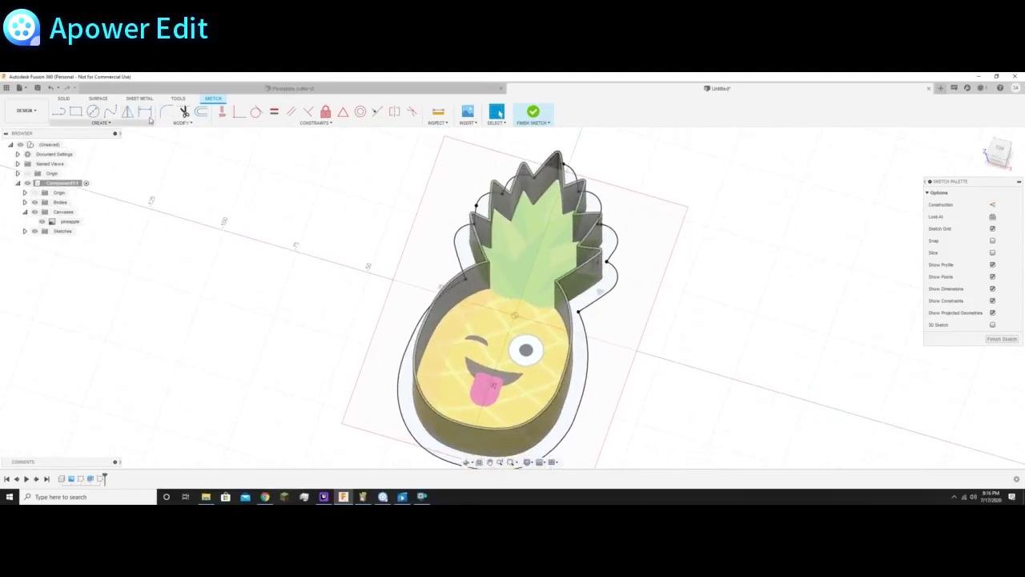
left_click(66, 97)
left_click(75, 112)
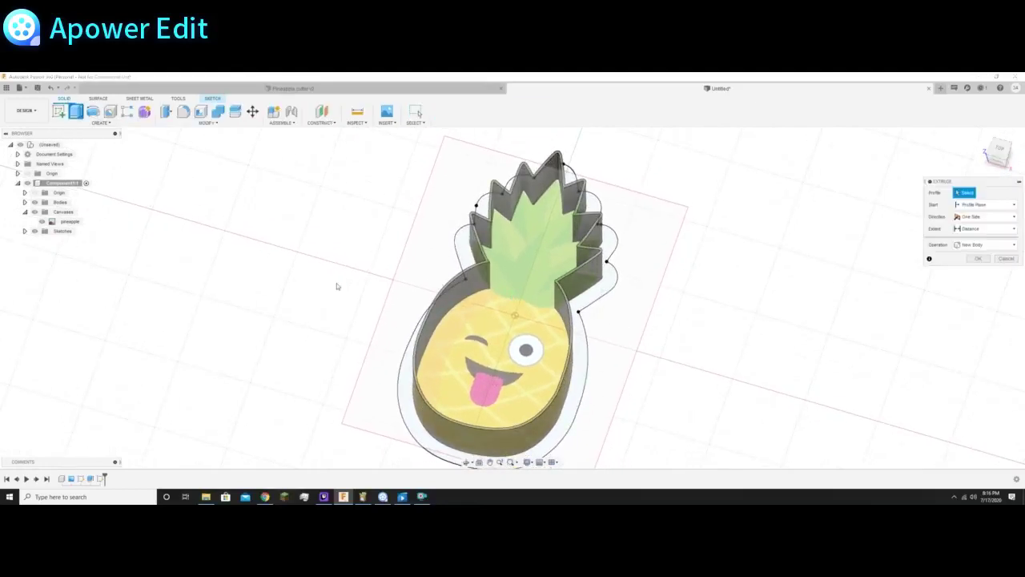
left_click(405, 396)
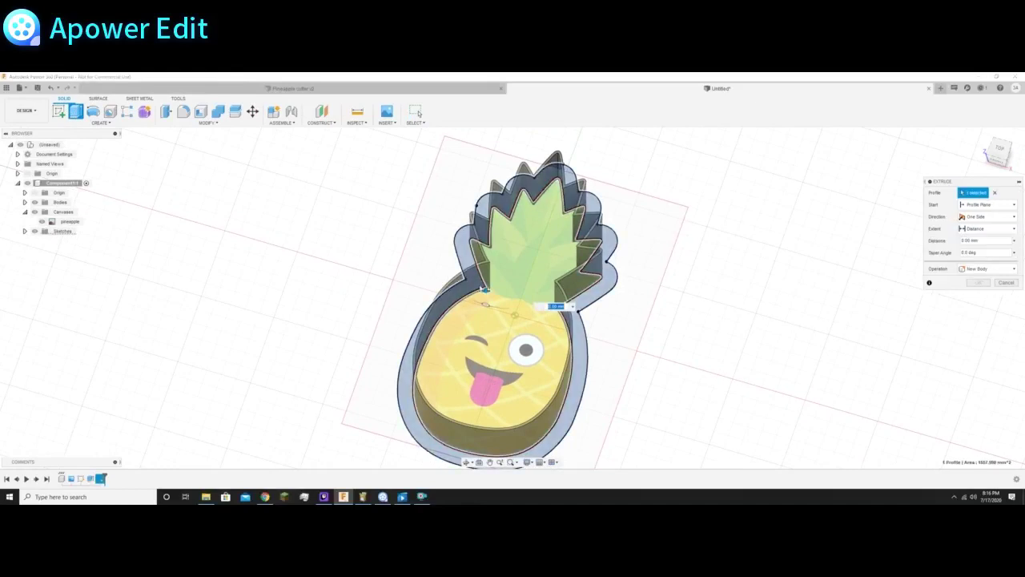
left_click(996, 159)
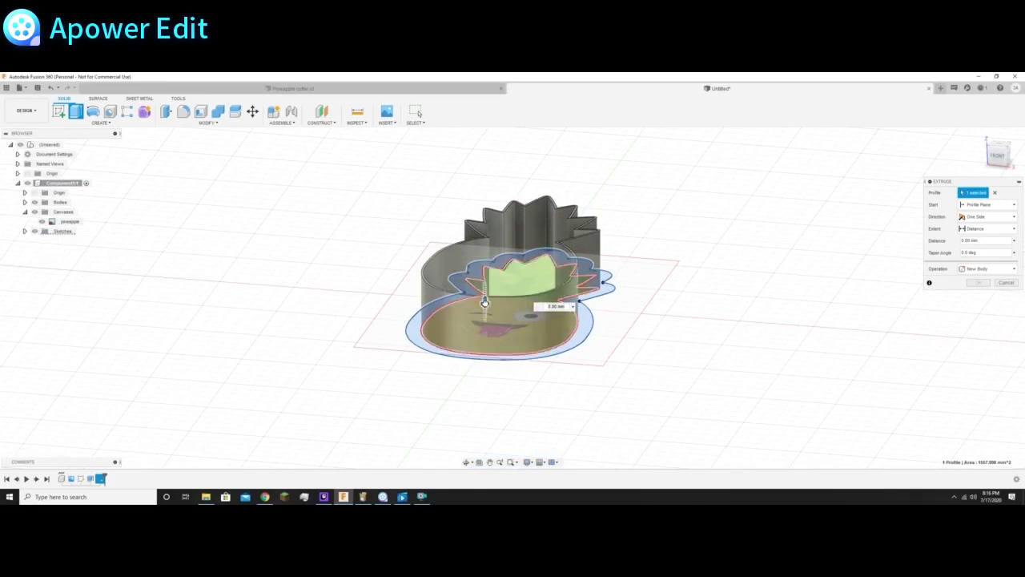
mouse_move(485, 302)
left_mouse_down()
mouse_move(485, 276)
mouse_move(486, 287)
left_mouse_up()
key("Return")
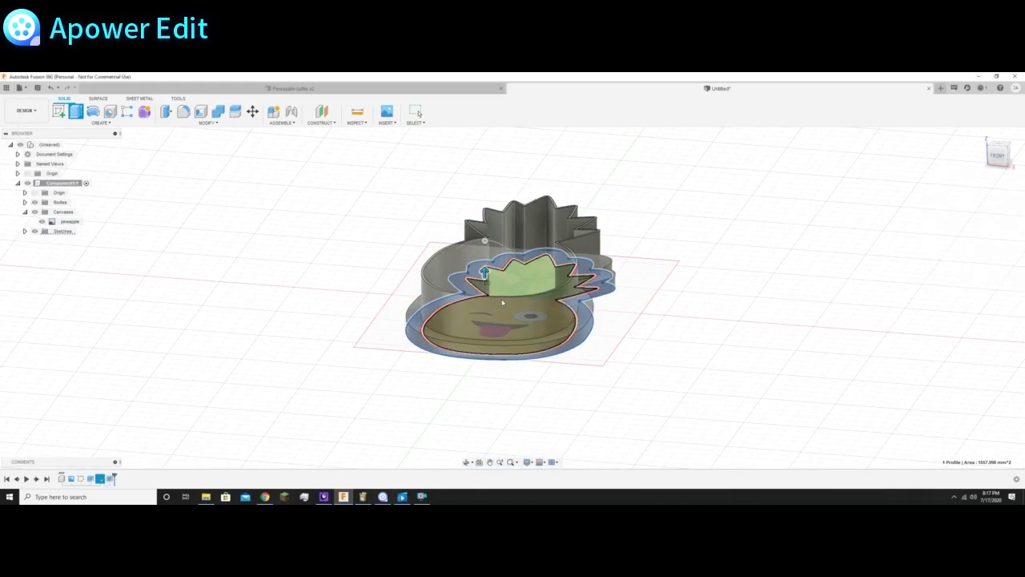
Step: Examine the cutter's wall and base flange from above and from the front
left_click(999, 146)
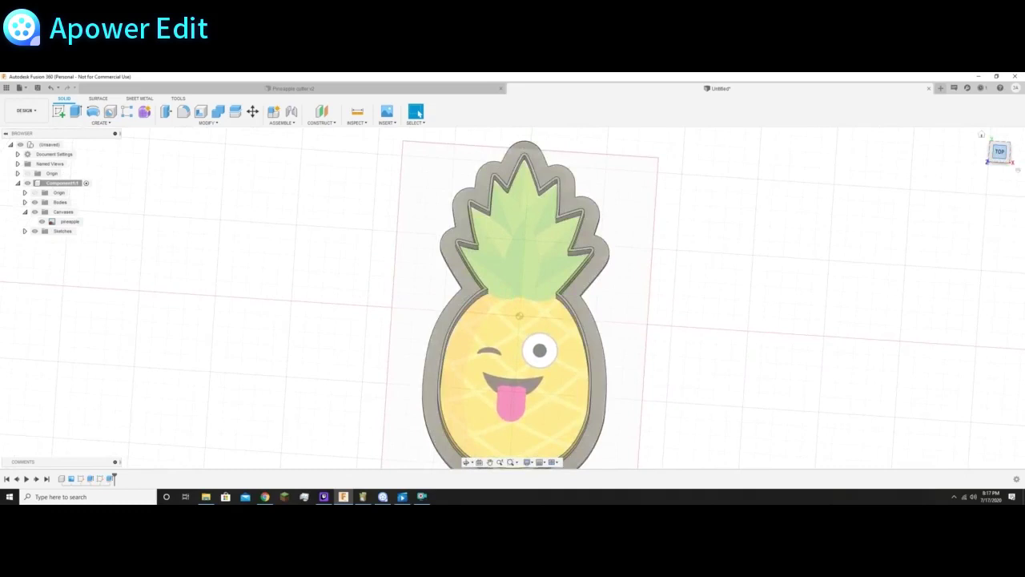
left_click(490, 463)
left_click_drag(676, 412, 673, 366)
scroll(603, 241, "down", 2)
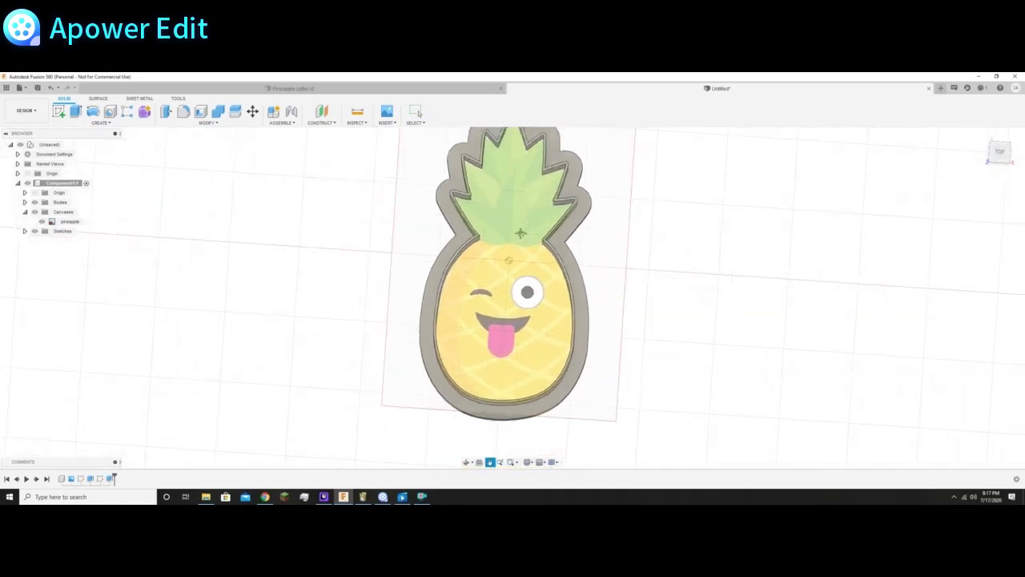
scroll(607, 227, "down", 1)
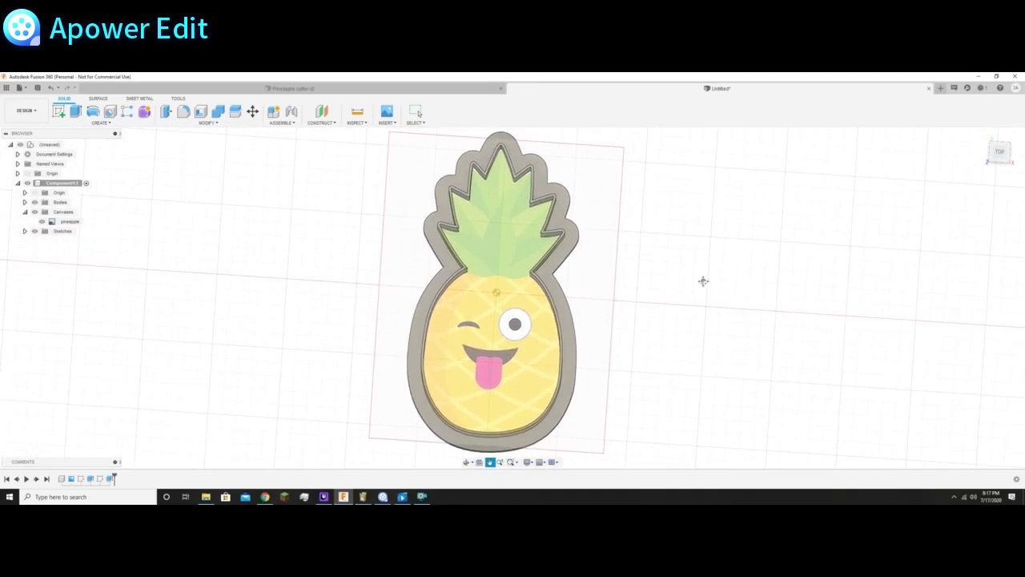
left_click(999, 152)
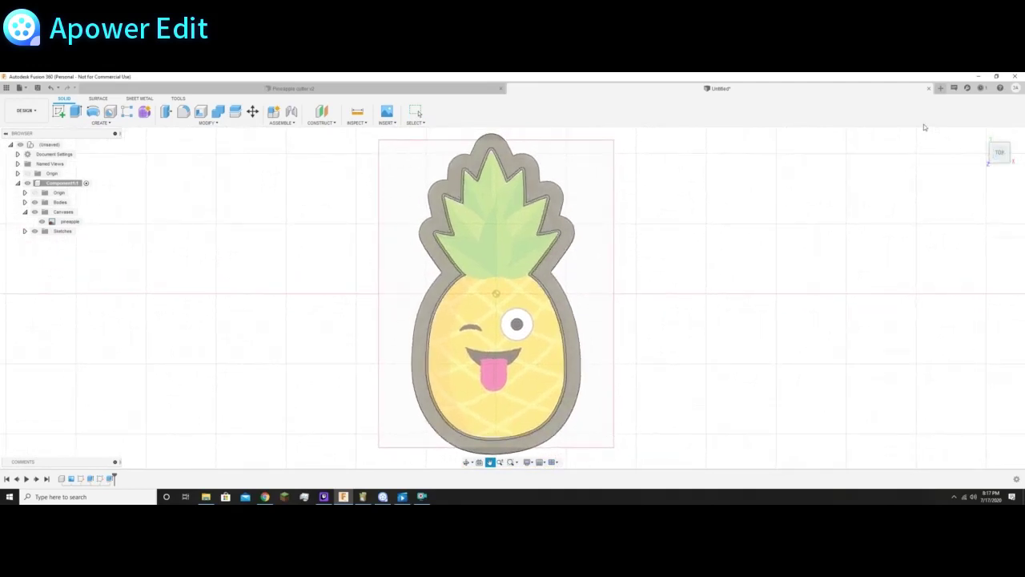
left_click(1009, 162)
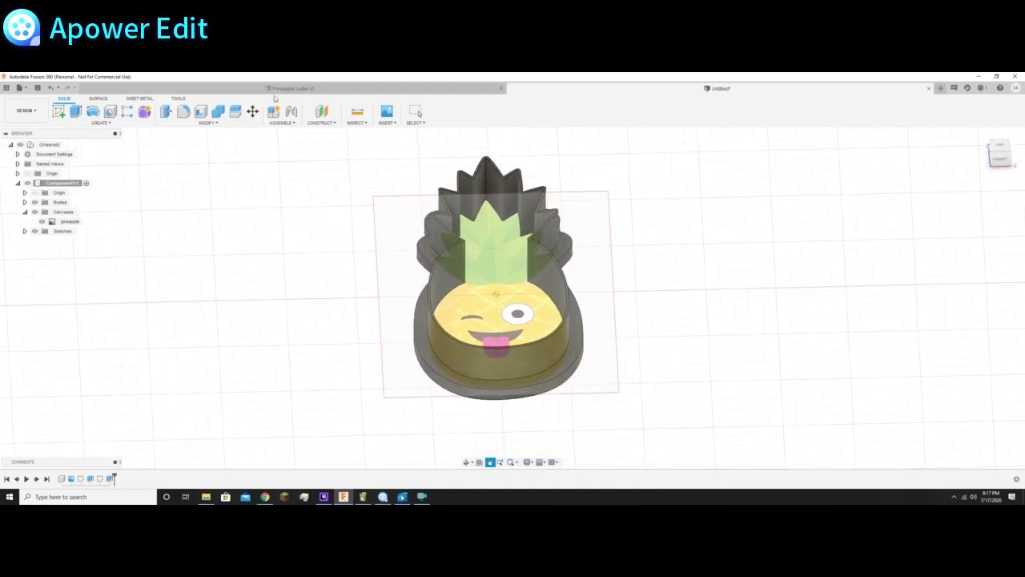
Step: Save the design under the name Pineapple in Admin Project
left_click(20, 87)
left_click(40, 181)
left_click(459, 152)
left_click_drag(459, 152, 383, 153)
type("Pineappe")
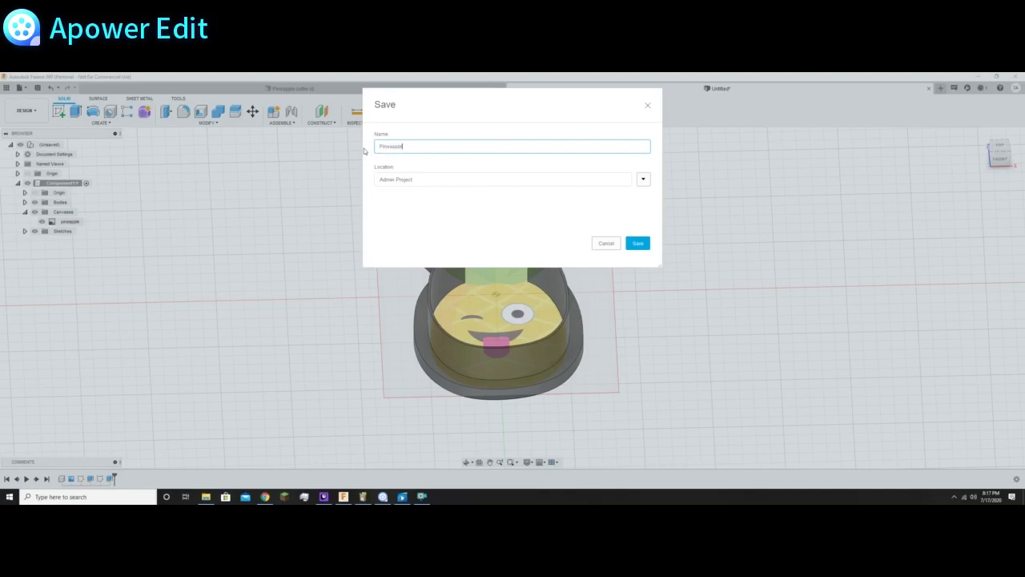
key("Return")
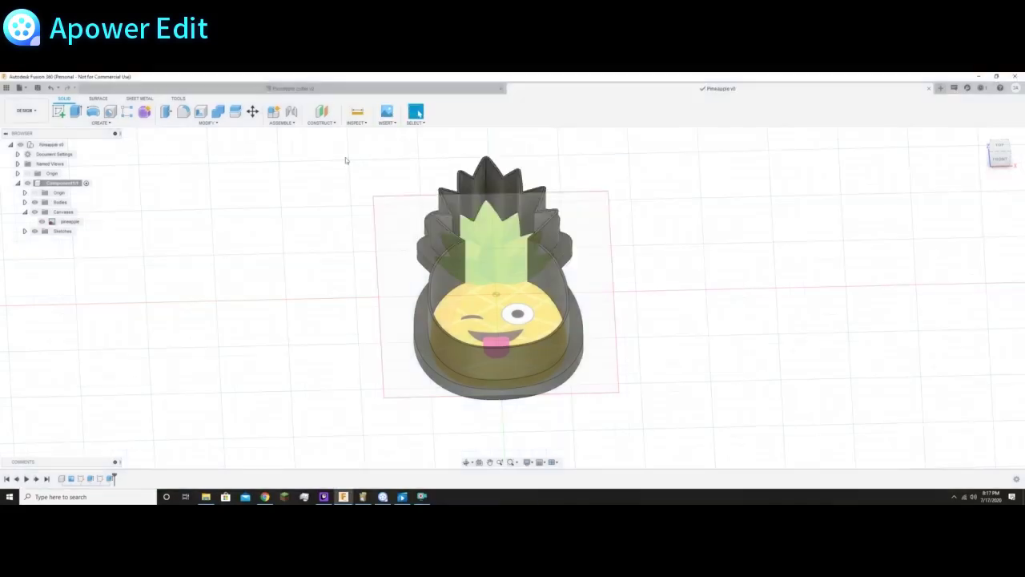
Step: Export the design as an STL file named Pineapple v0 and dismiss the job status
left_click(30, 86)
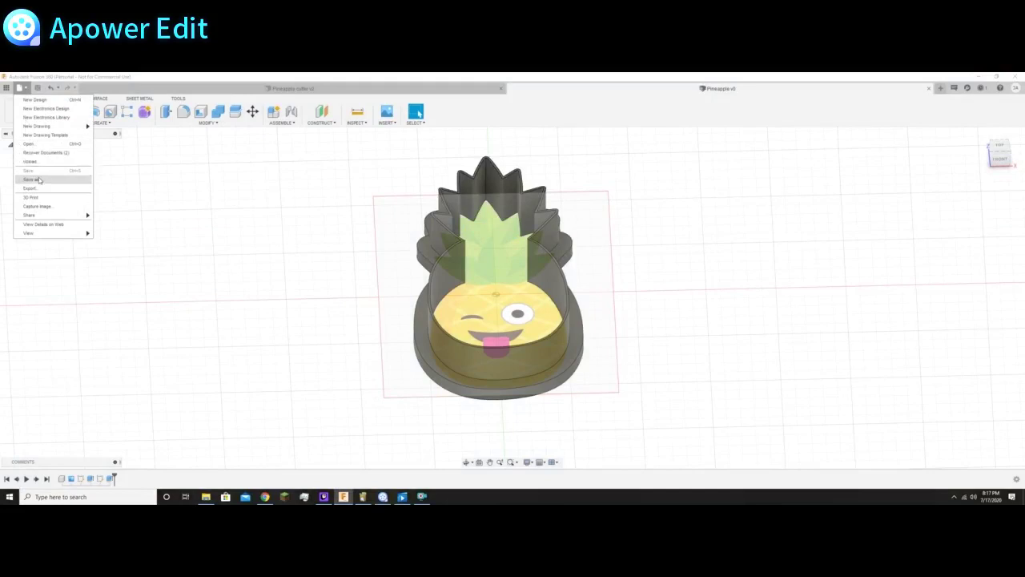
left_click(40, 185)
left_click(429, 174)
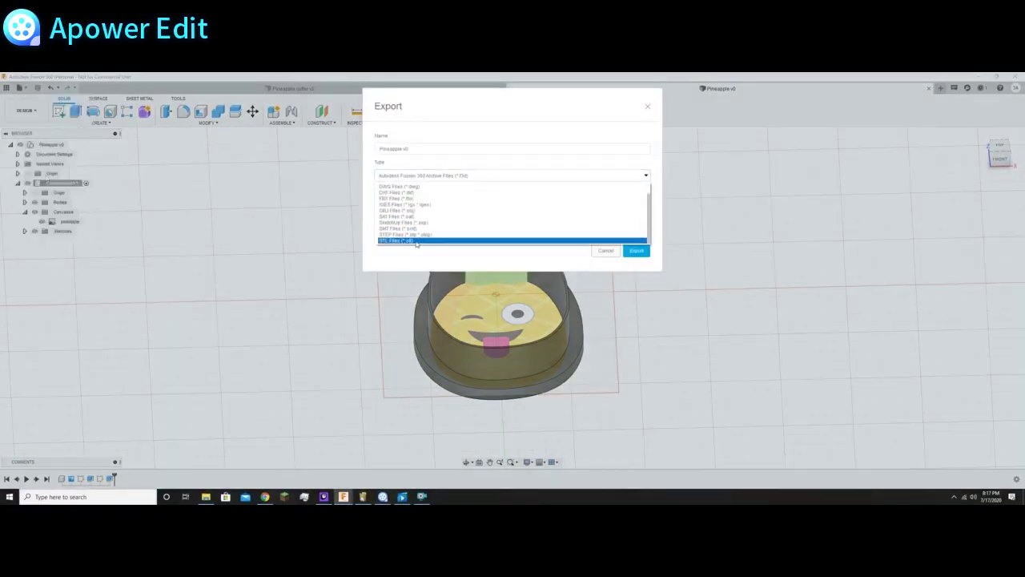
left_click(416, 241)
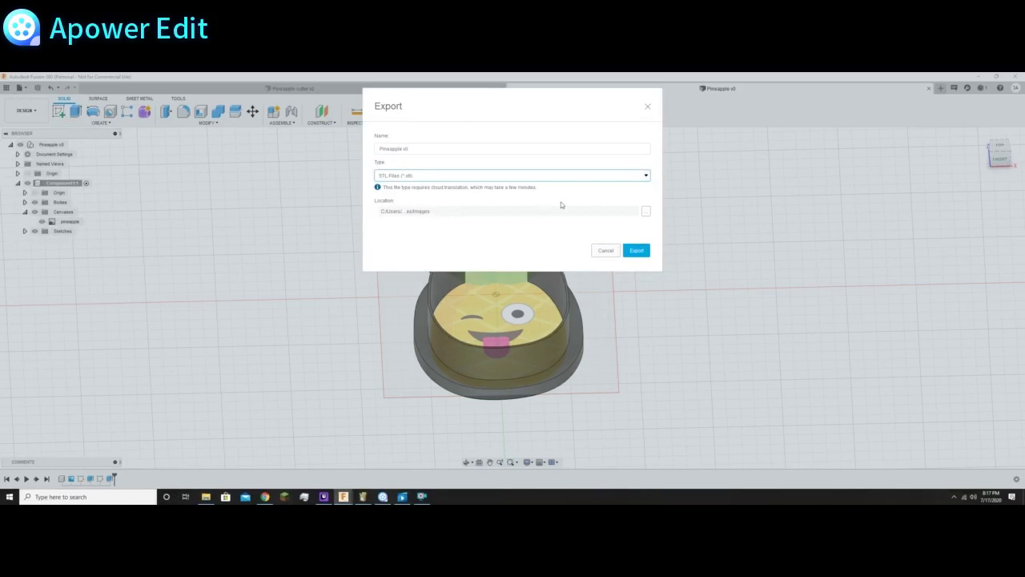
left_click(639, 252)
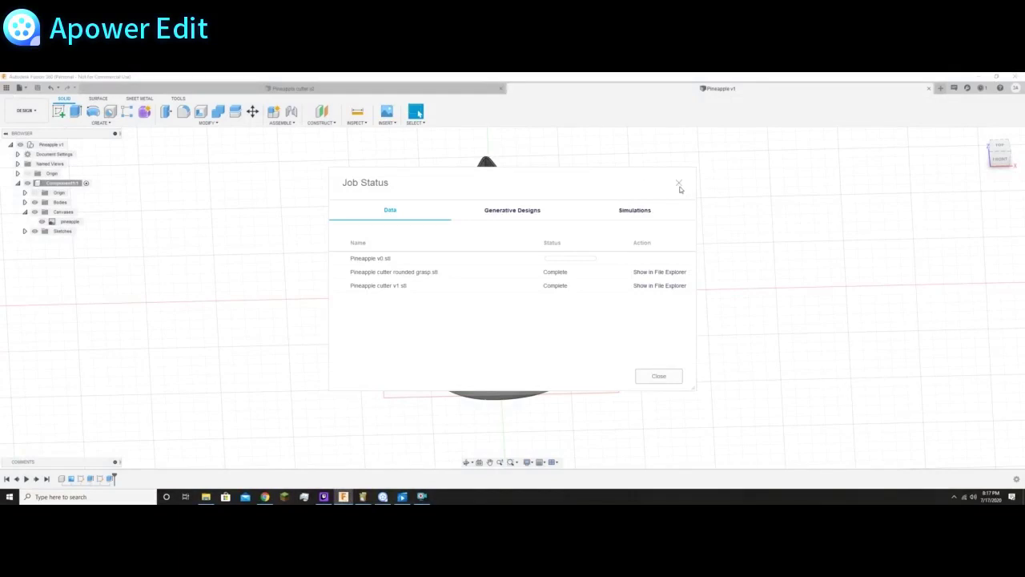
left_click(669, 381)
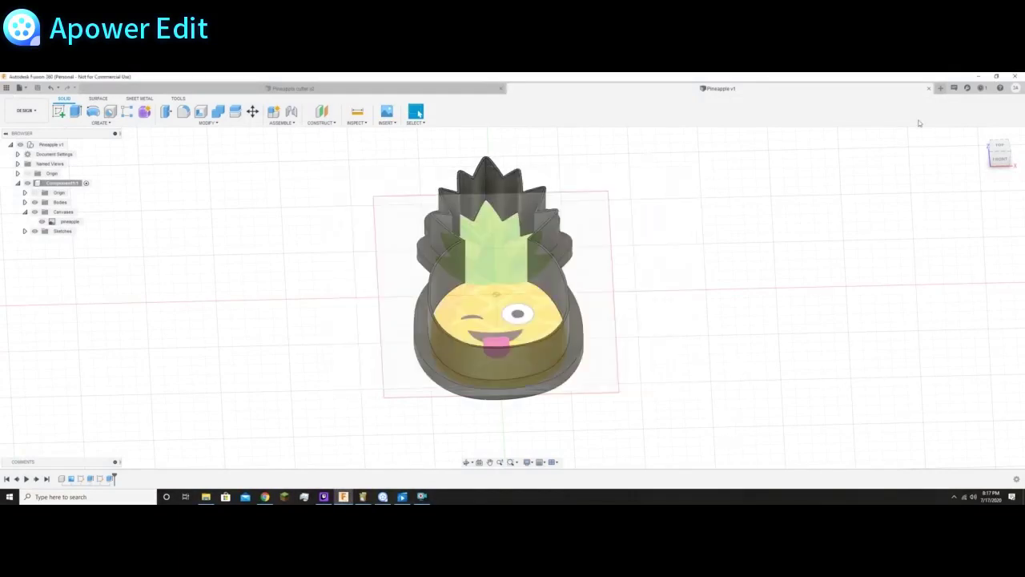
Step: Inspect the finished cutter's wall and base flange from the side
left_click(999, 146)
mouse_move(998, 148)
left_mouse_down()
mouse_move(997, 115)
mouse_move(927, 111)
left_mouse_up()
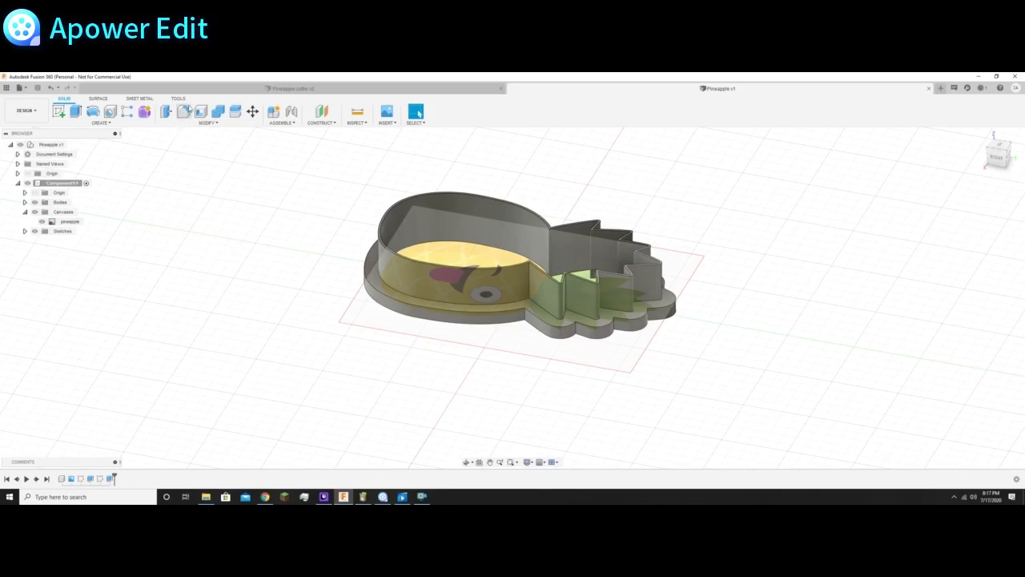
key("f")
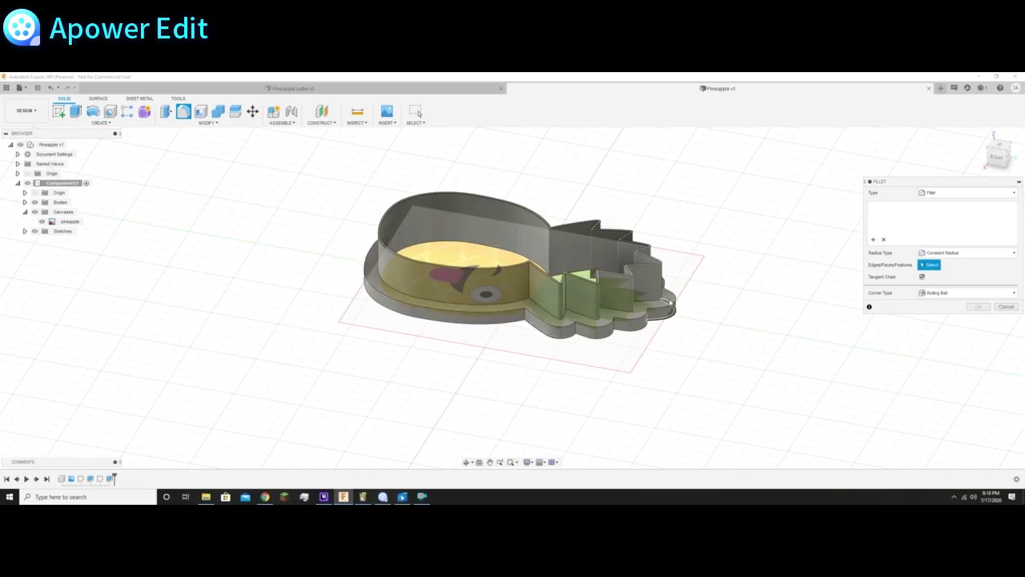
left_click(550, 332)
type("1")
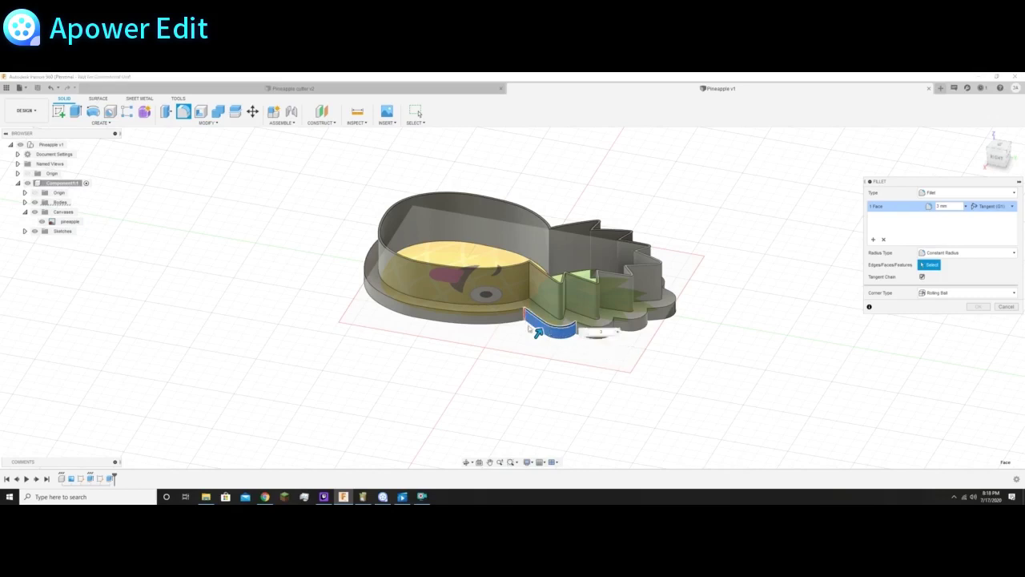
key("Escape")
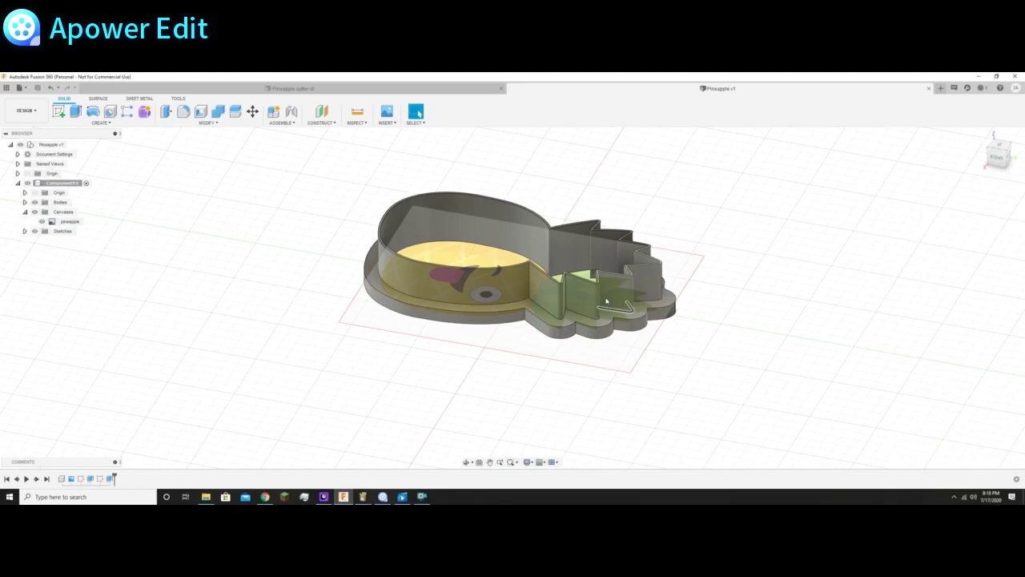
Step: Fillet the upper edge of the flange scallop nearest the pineapple body with a 2 mm radius
left_click(557, 330)
key("f")
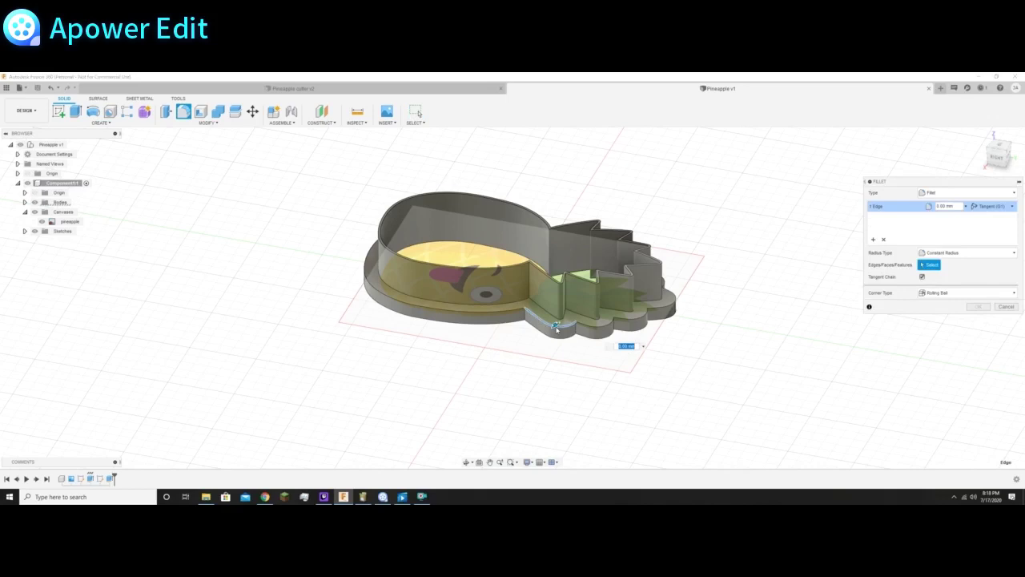
type("2")
key("Return")
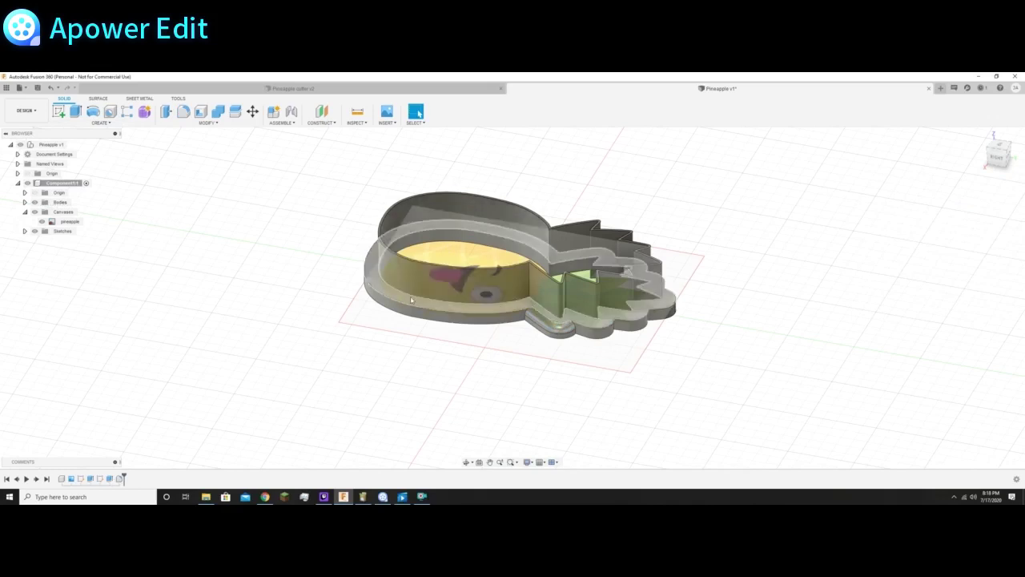
Step: Try to fillet the upper edge of the second flange scallop with a 2 mm radius
left_click(593, 327)
type("f")
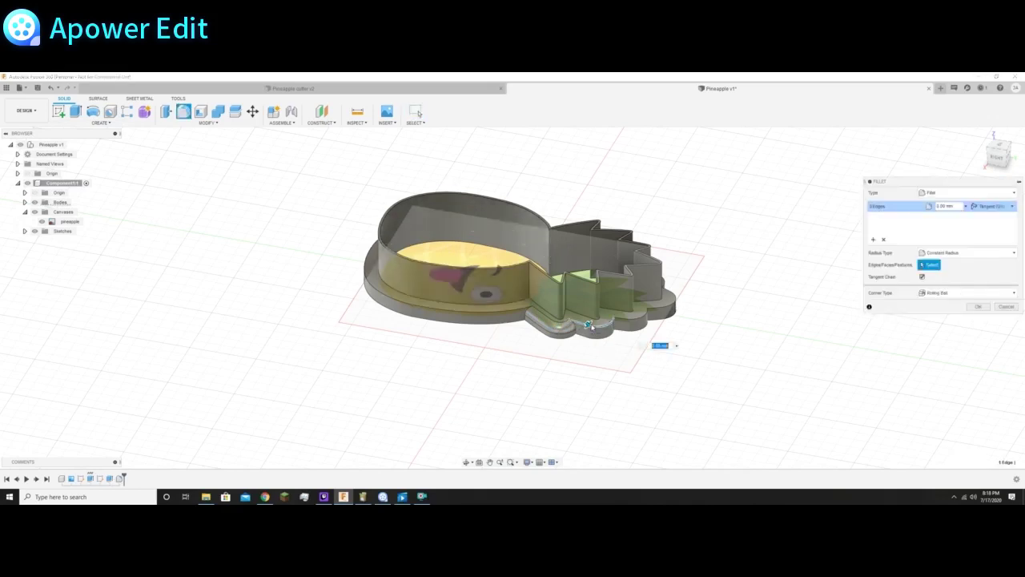
type("1")
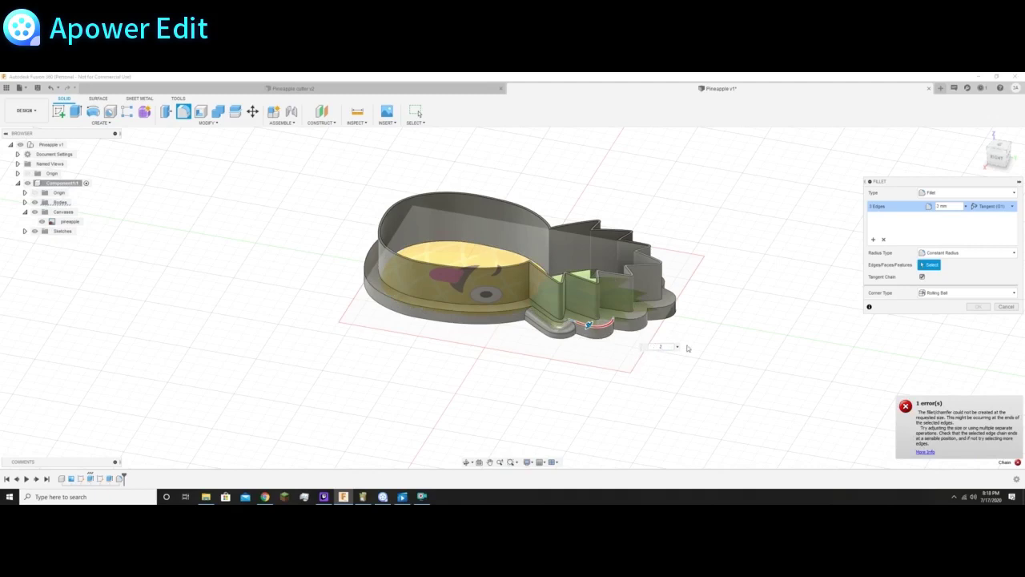
key("Escape")
Step: Try to fillet the second flange scallop's upper edge with a 1 mm radius
middle_click_drag(488, 341, 538, 350, "shift")
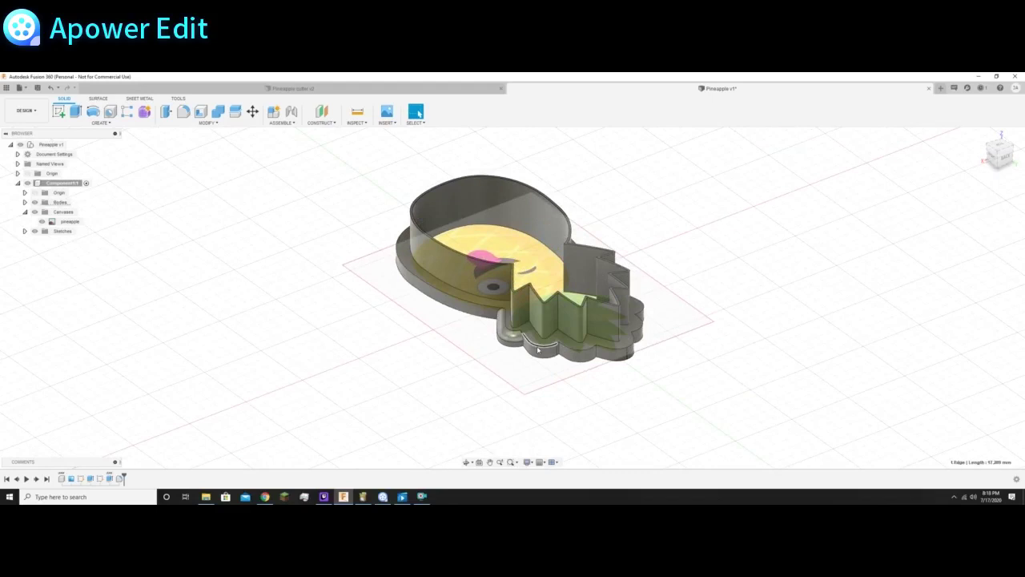
key("f")
left_click(538, 347)
type("1")
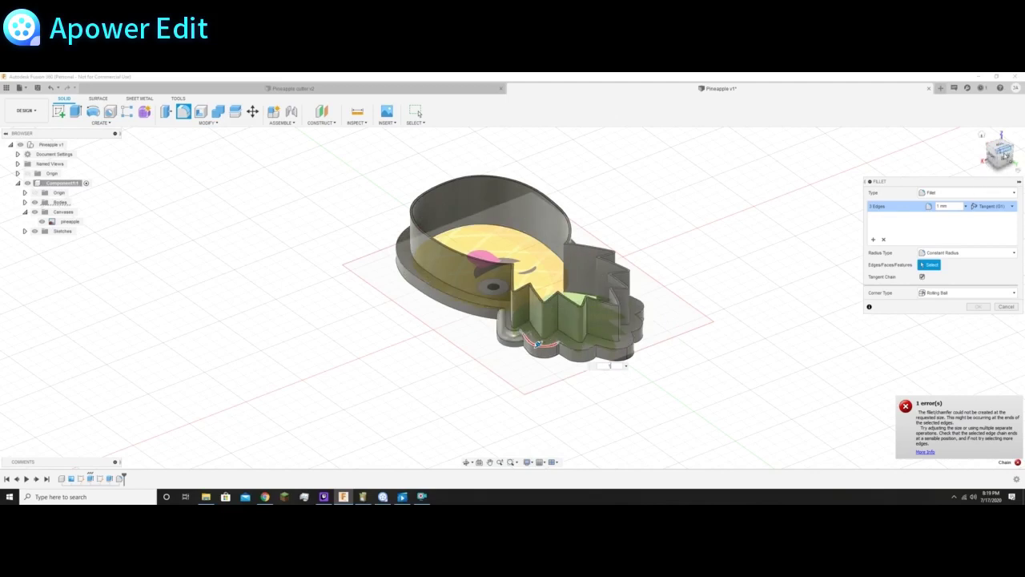
left_click(1010, 306)
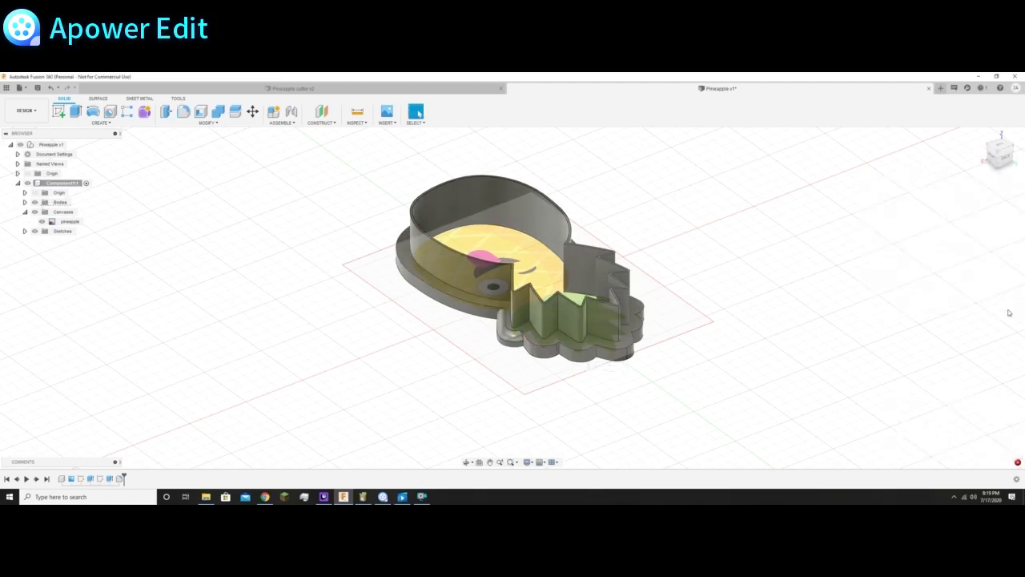
Step: Fillet the second flange scallop along the leaf side of the cutter
left_click_drag(996, 158, 1008, 153)
left_click(575, 343)
key("f")
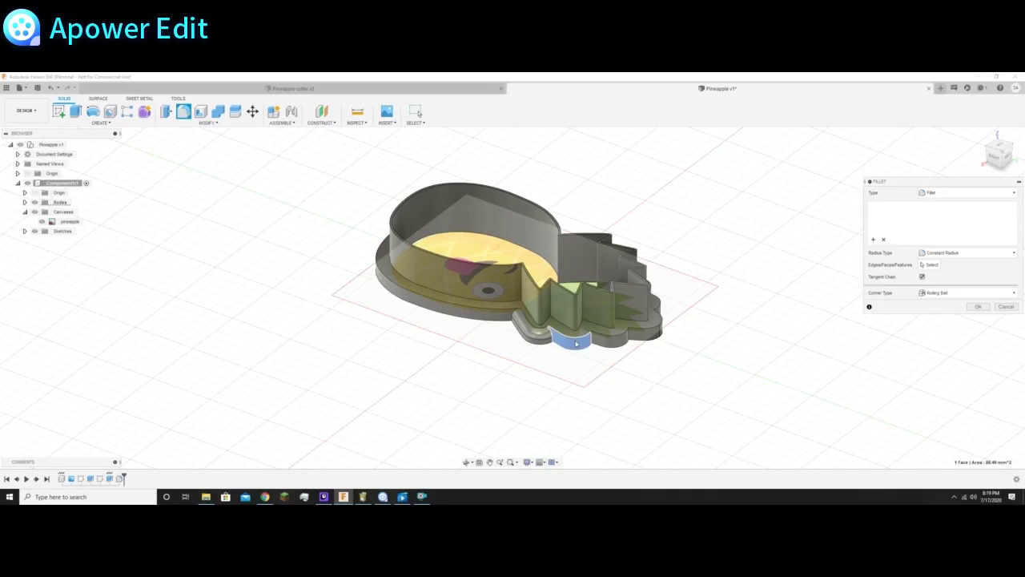
key("Escape")
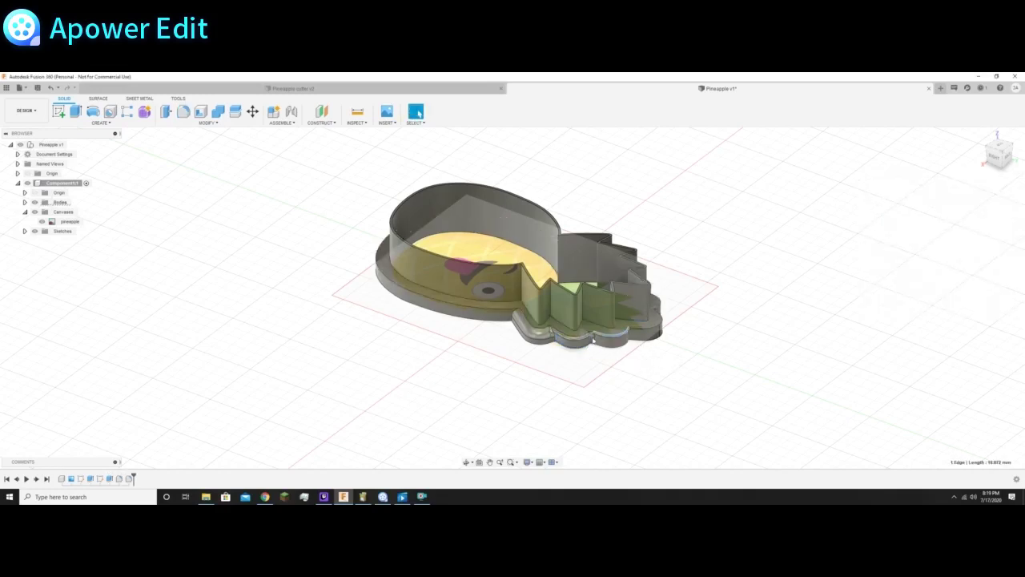
Step: Try to fillet the upper edge of the third flange scallop with a 1 mm radius
key("f")
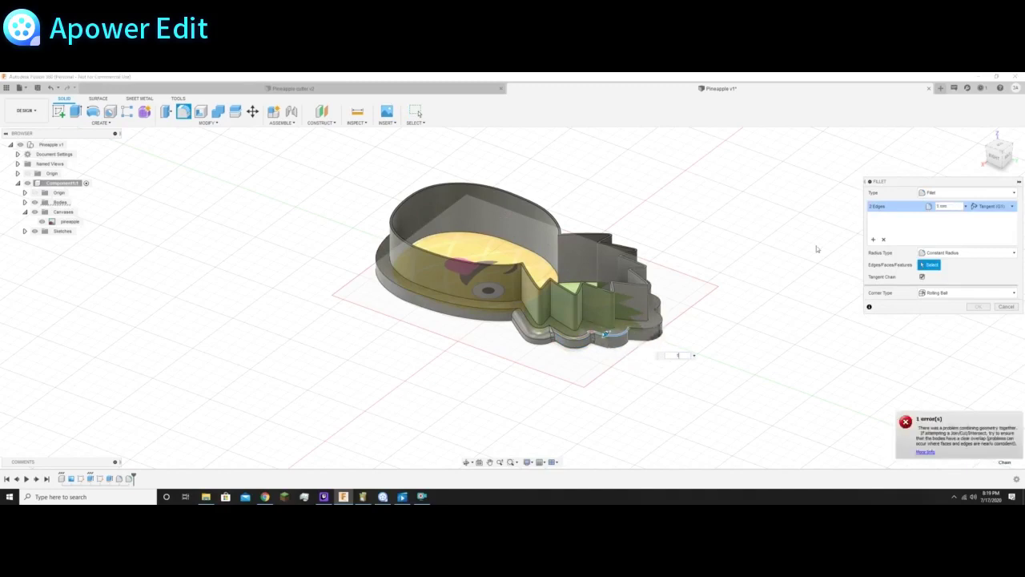
left_click(1006, 306)
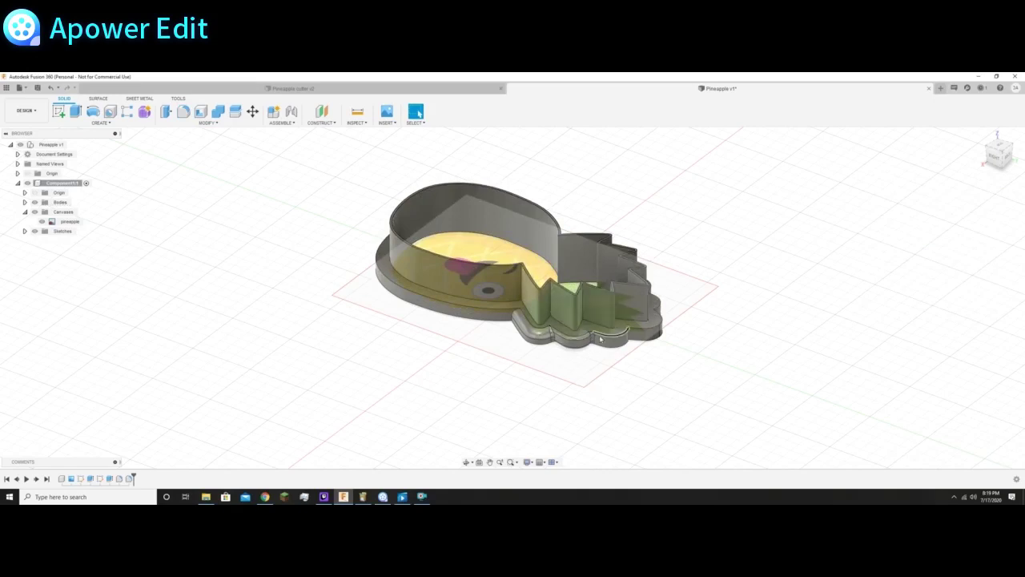
left_click(613, 343)
key("f")
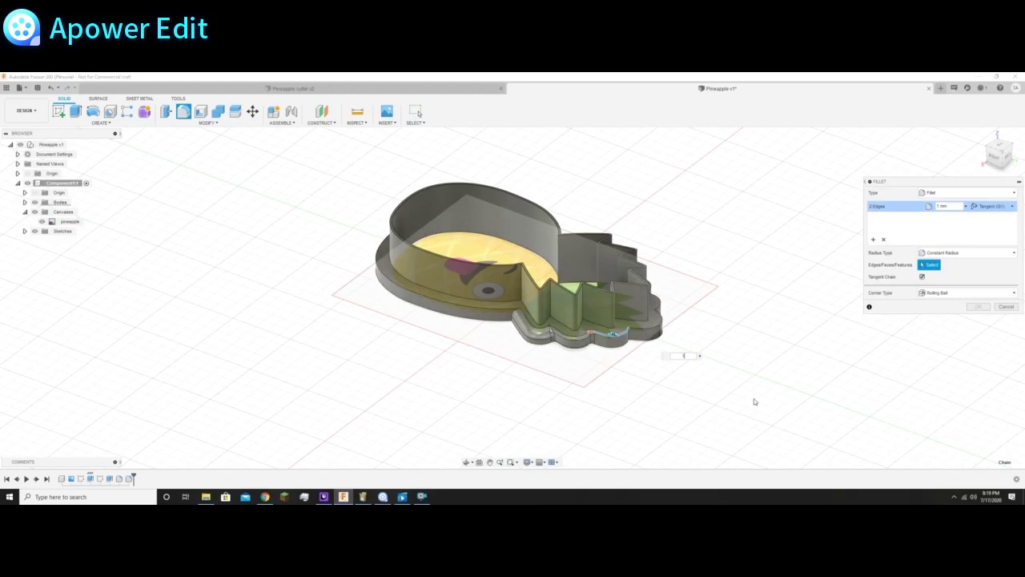
key("Escape")
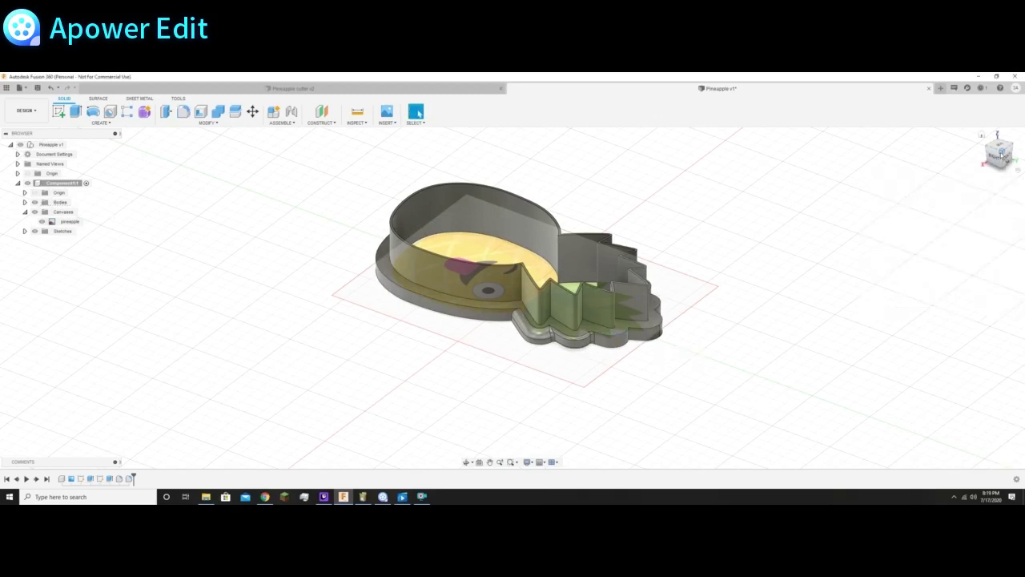
Step: Try to fillet the outer side face of the flange around the rounded pineapple body with a 3 mm radius
mouse_move(997, 163)
left_mouse_down()
mouse_move(1012, 161)
mouse_move(1016, 138)
mouse_move(1021, 167)
left_mouse_up()
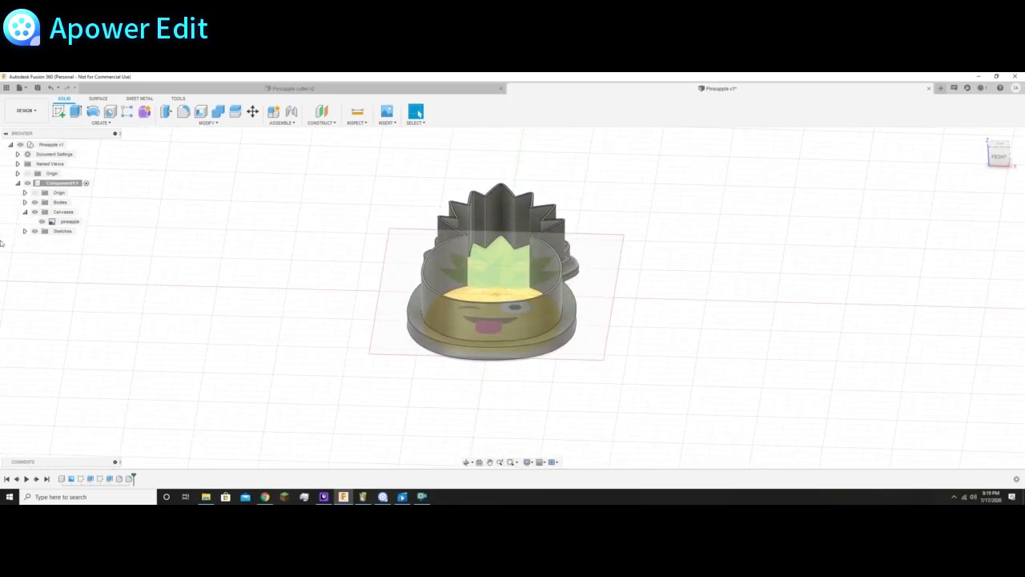
left_click(497, 356)
key("f")
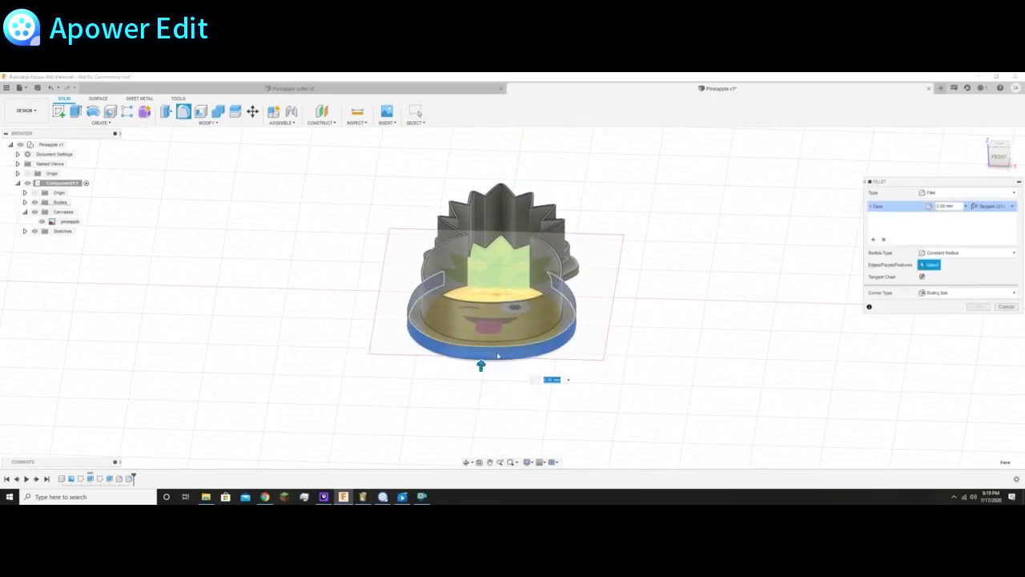
type("3")
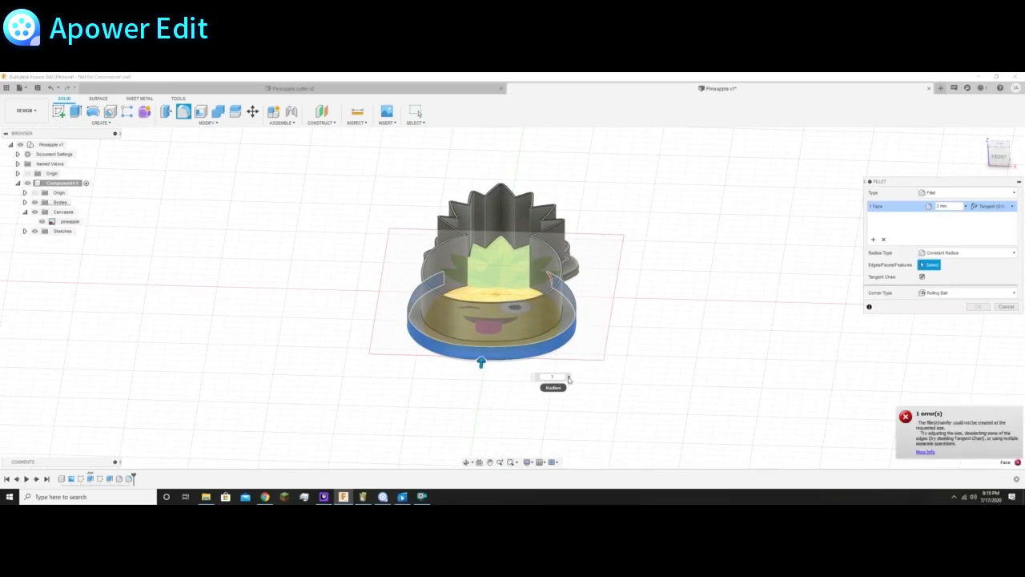
left_click_drag(1000, 159, 768, 227)
left_click_drag(1011, 152, 996, 155)
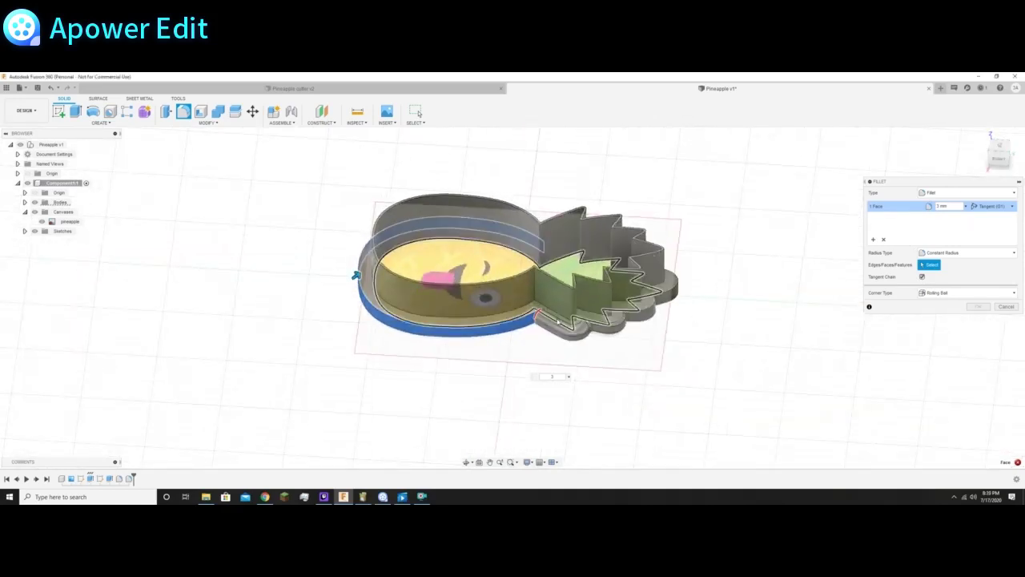
key("Escape")
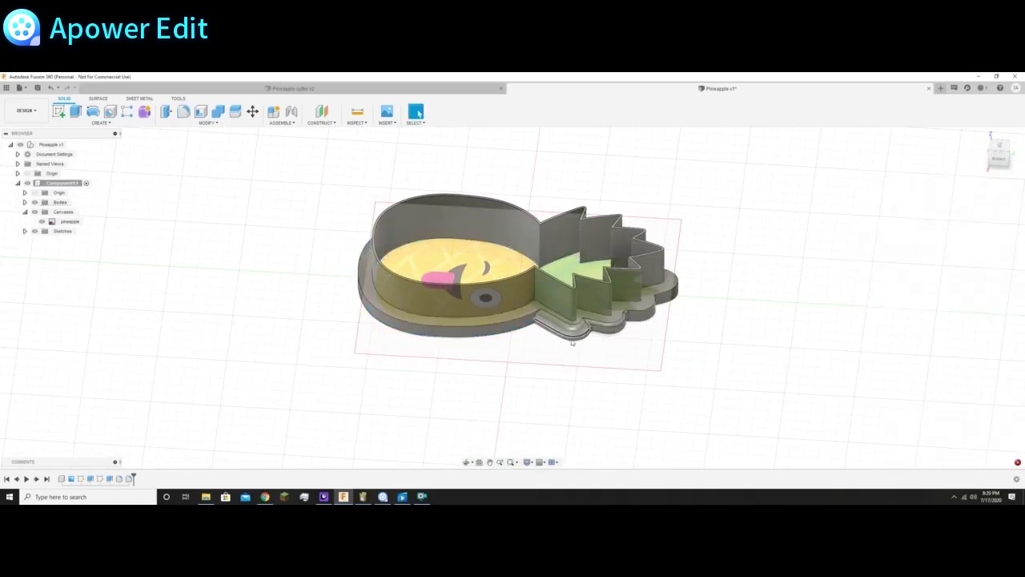
Step: Open the existing fillet on the flange scallop nearest the pineapple body for editing
double_click(562, 329)
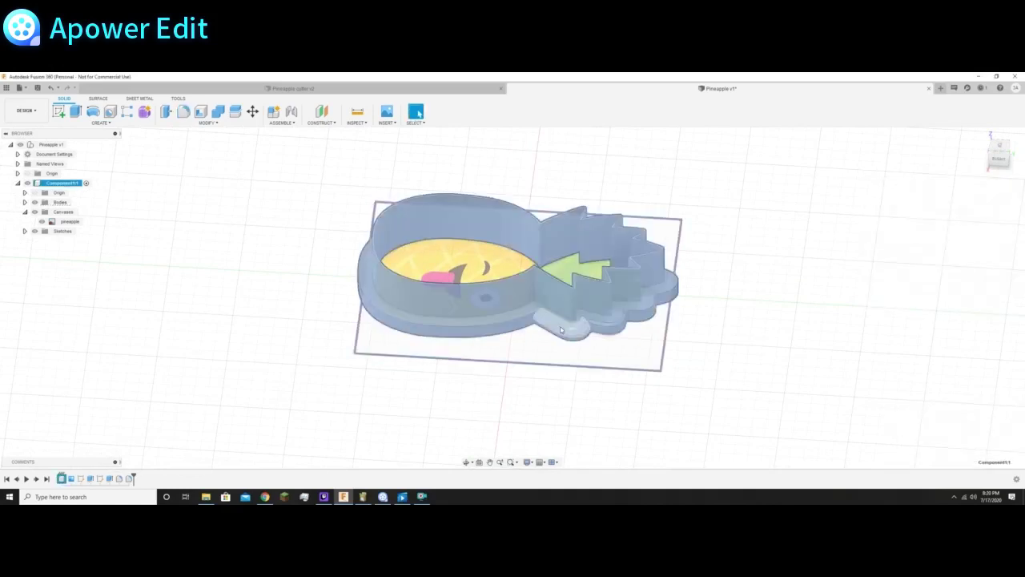
right_click(561, 329)
left_click(547, 346)
left_click(462, 392)
left_click(550, 329)
right_click(554, 324)
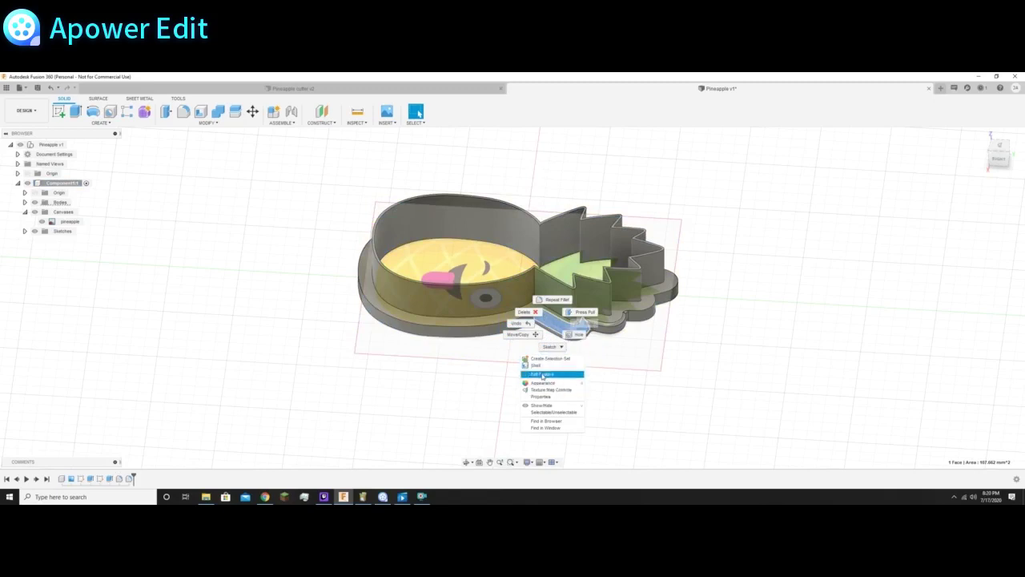
left_click(543, 374)
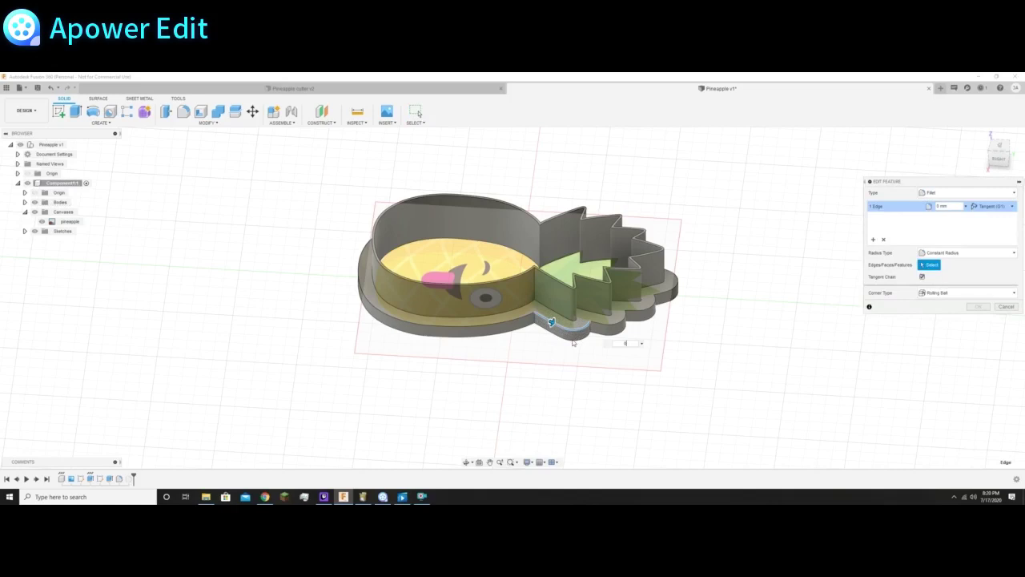
Step: Try to add the outer flange face around the rounded pineapple body to the edited fillet
middle_click_drag(551, 321, 585, 275, "shift")
left_click_drag(996, 159, 1000, 151)
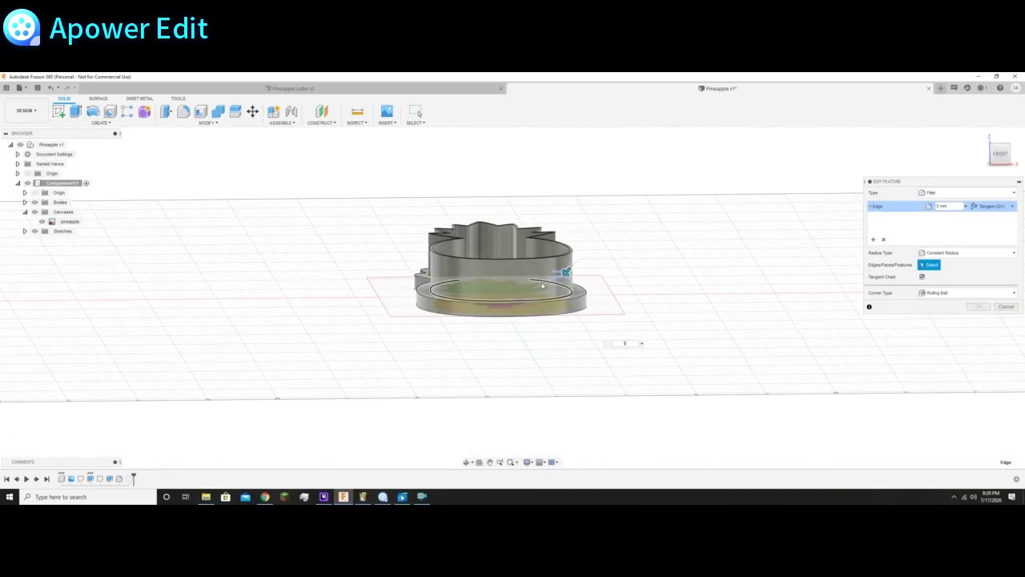
left_click(466, 318)
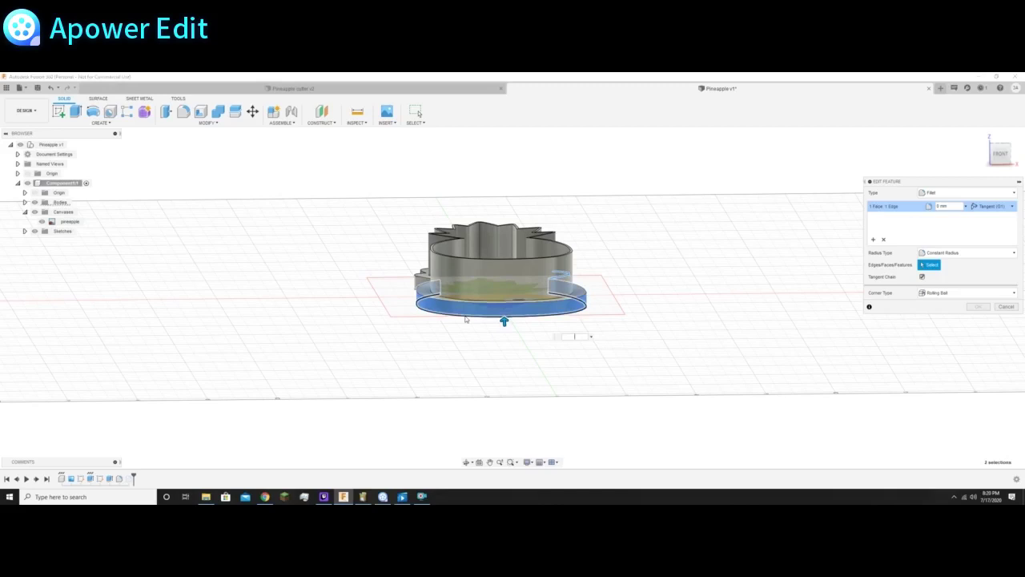
type("5")
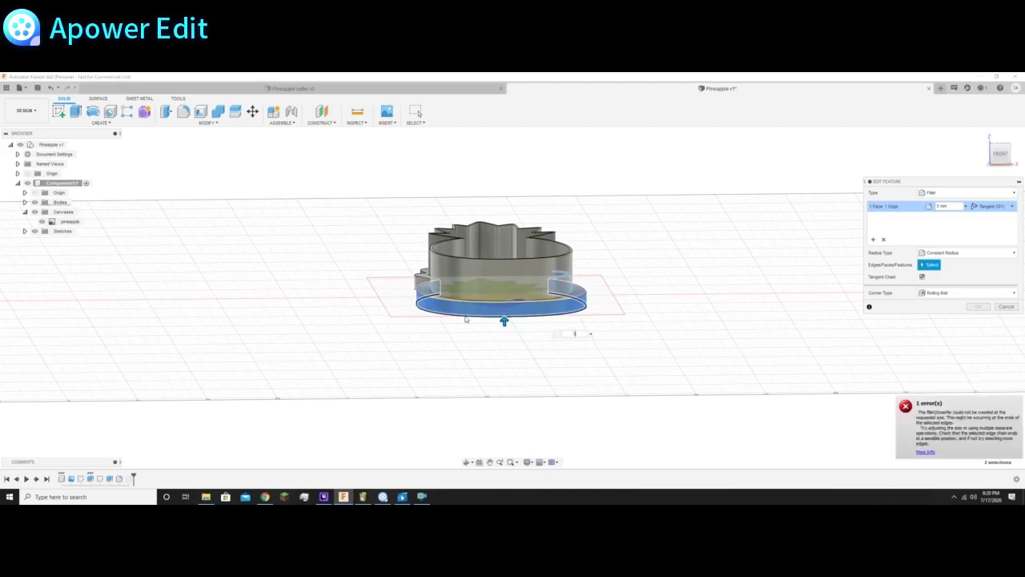
left_click(999, 153)
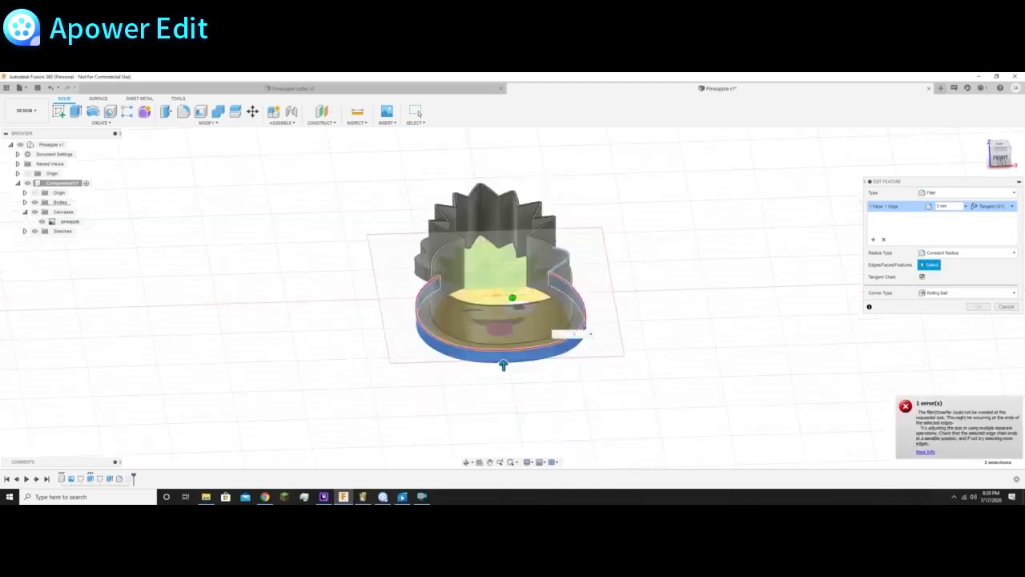
key("Escape")
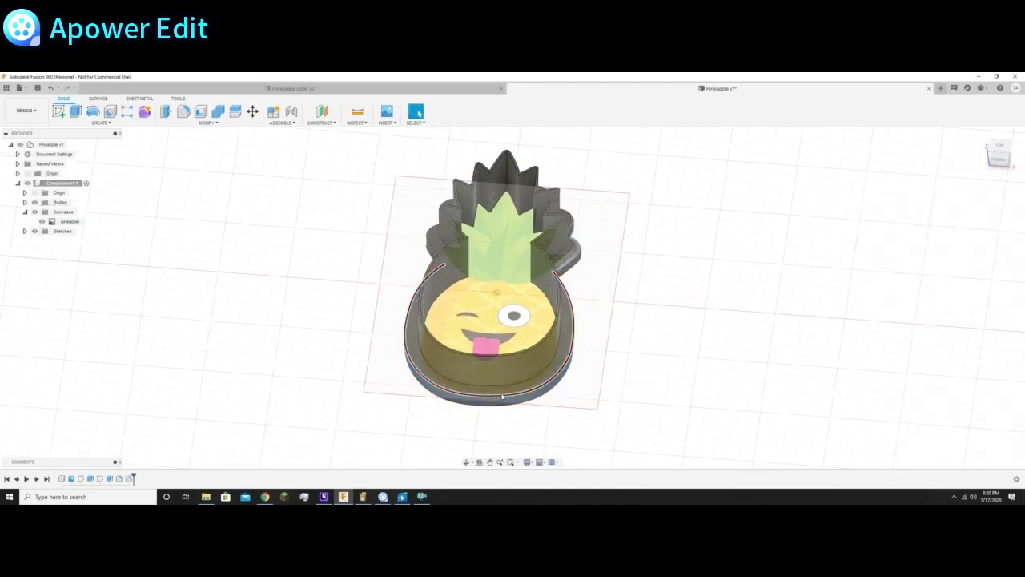
Step: Fillet the outer flange face around the rounded pineapple body as a separate feature
left_click(183, 111)
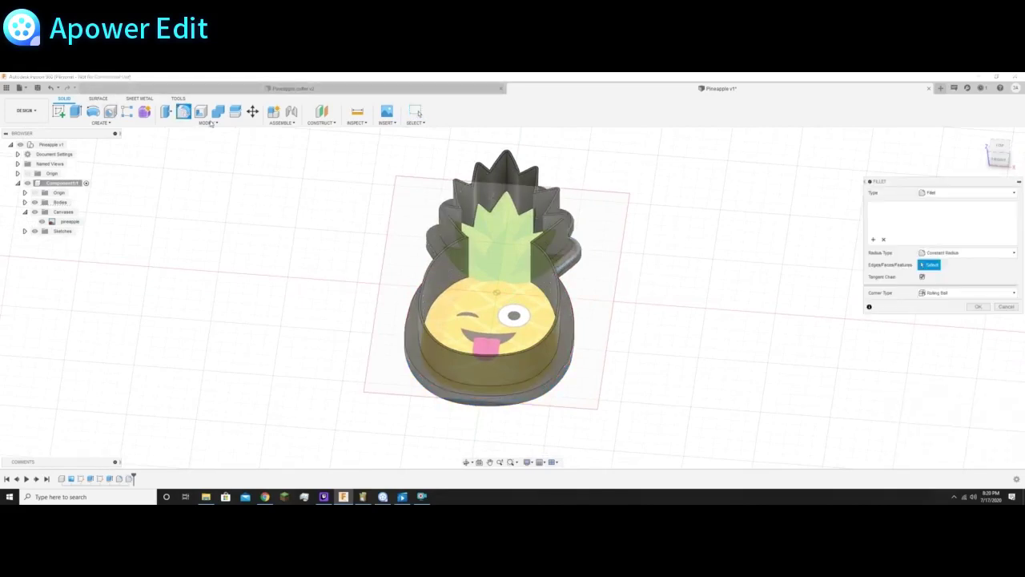
left_click(499, 405)
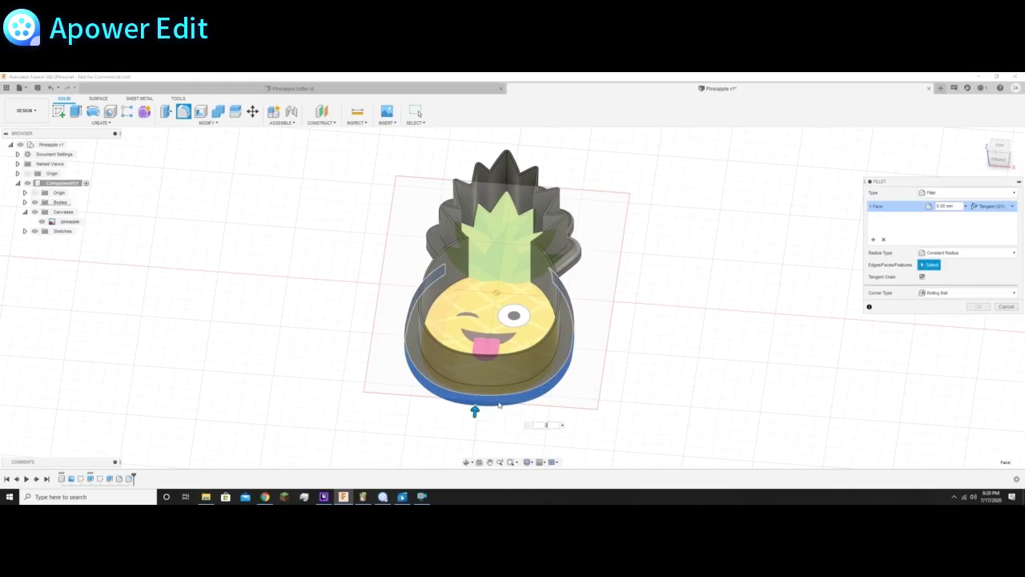
key("Escape")
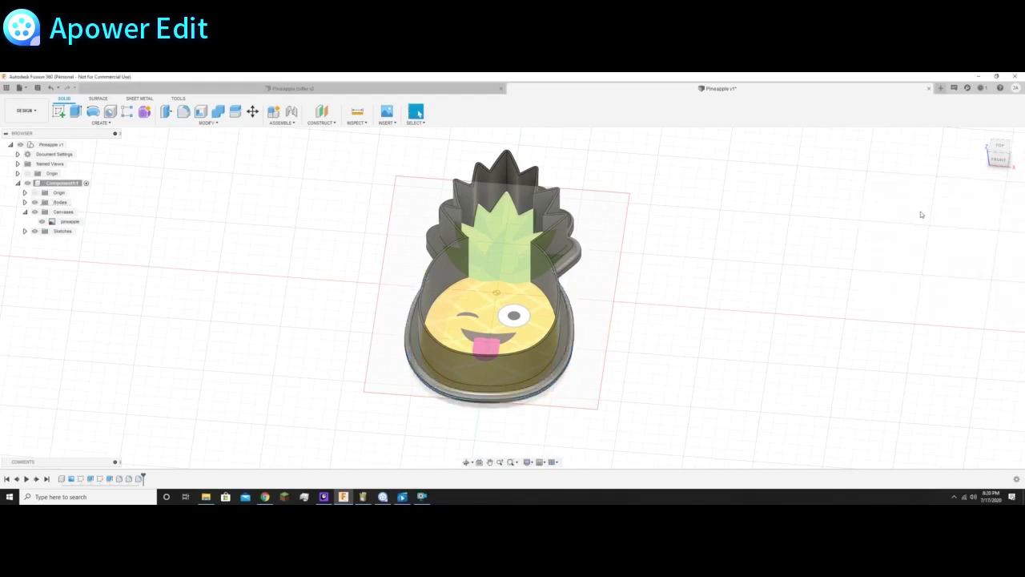
Step: Undo all the fillets applied to the base flange
mouse_move(1006, 158)
left_mouse_down()
mouse_move(1011, 144)
mouse_move(987, 154)
mouse_move(986, 143)
mouse_move(1013, 157)
mouse_move(1011, 141)
mouse_move(994, 142)
left_mouse_up()
middle_click_drag(512, 280, 448, 360, "shift")
mouse_move(1006, 147)
left_mouse_down()
mouse_move(1000, 160)
mouse_move(991, 149)
left_mouse_up()
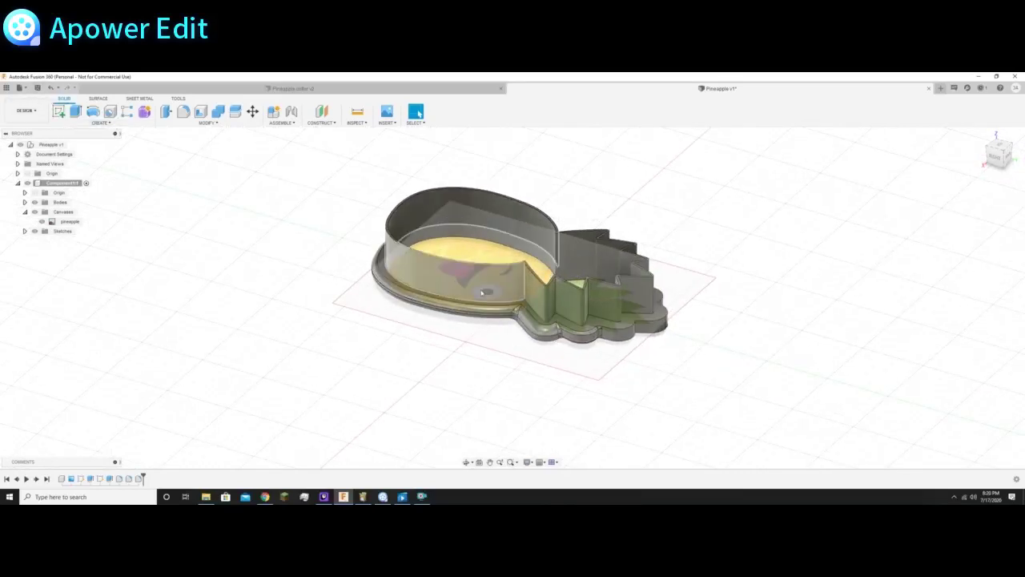
left_click(998, 149)
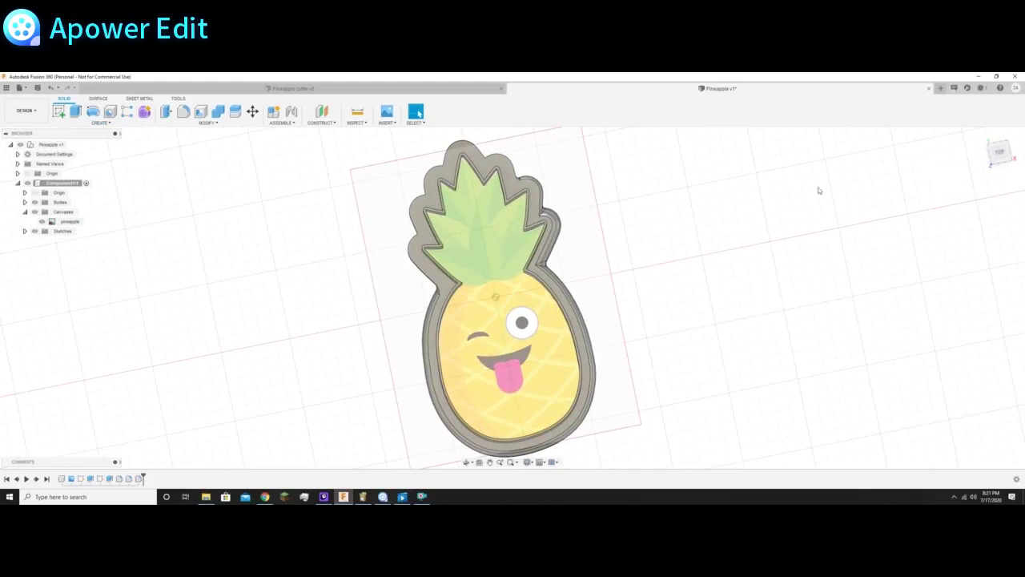
left_click(49, 88)
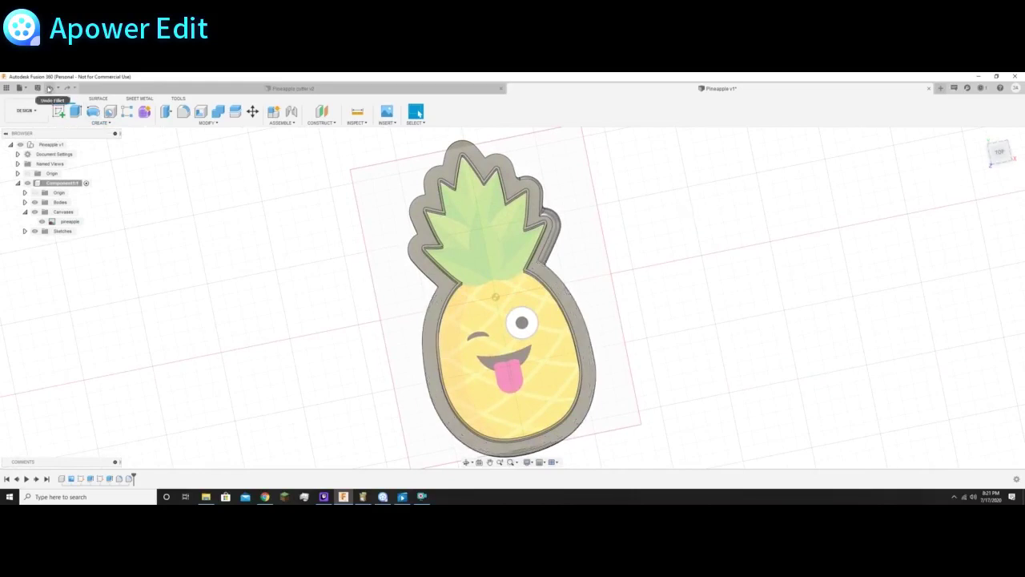
left_click(49, 89)
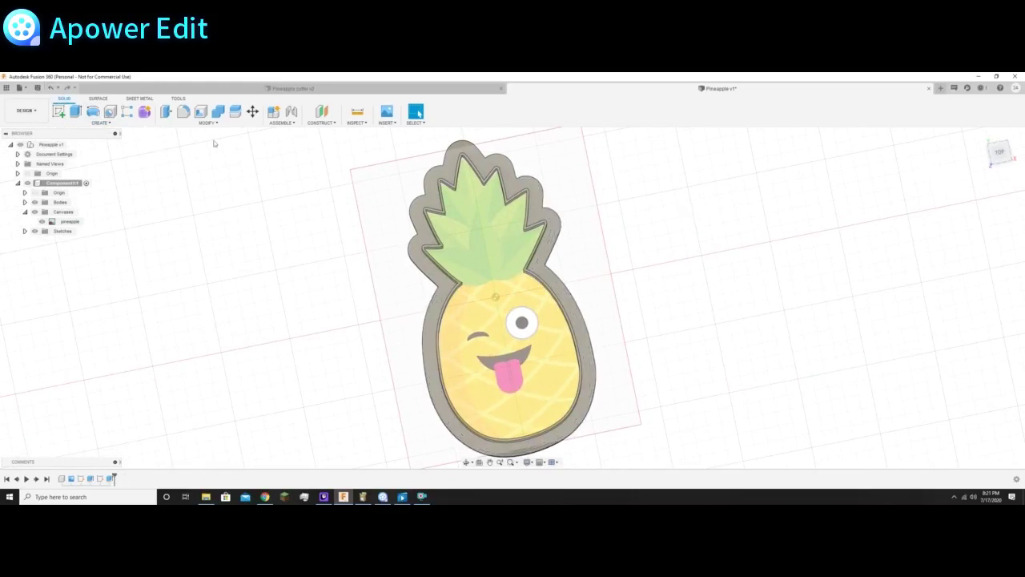
left_click(999, 163)
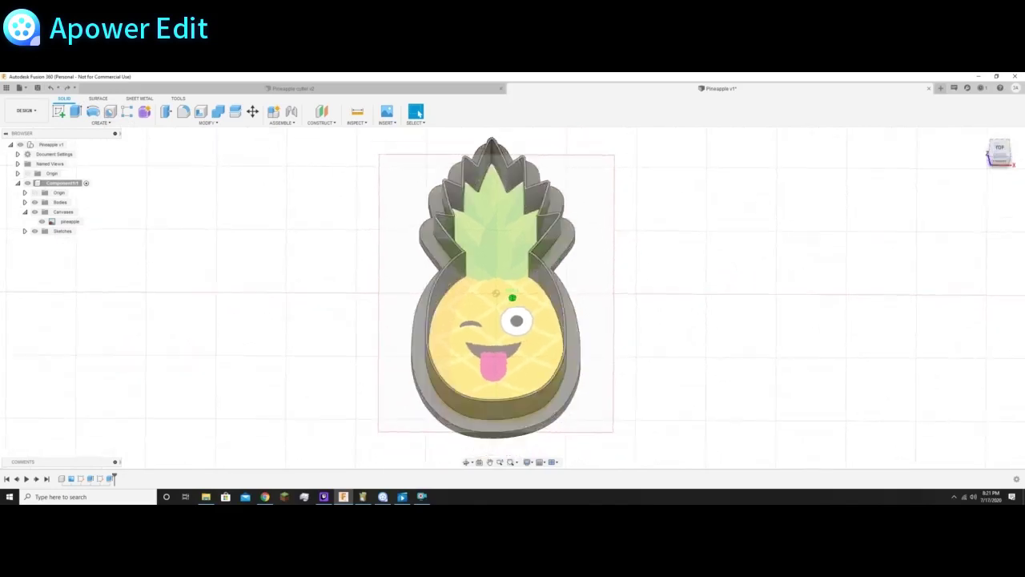
left_click_drag(998, 162, 981, 189)
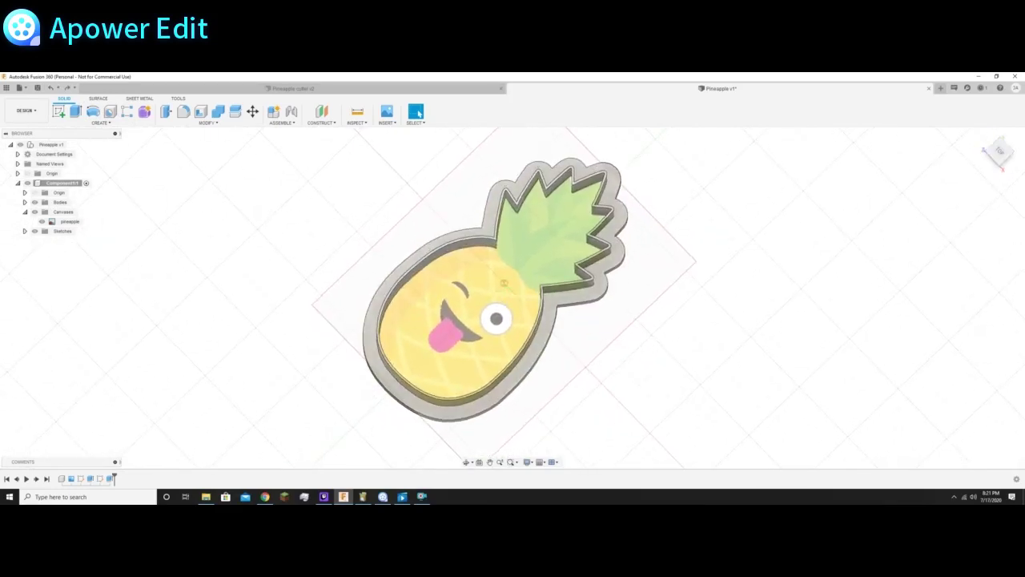